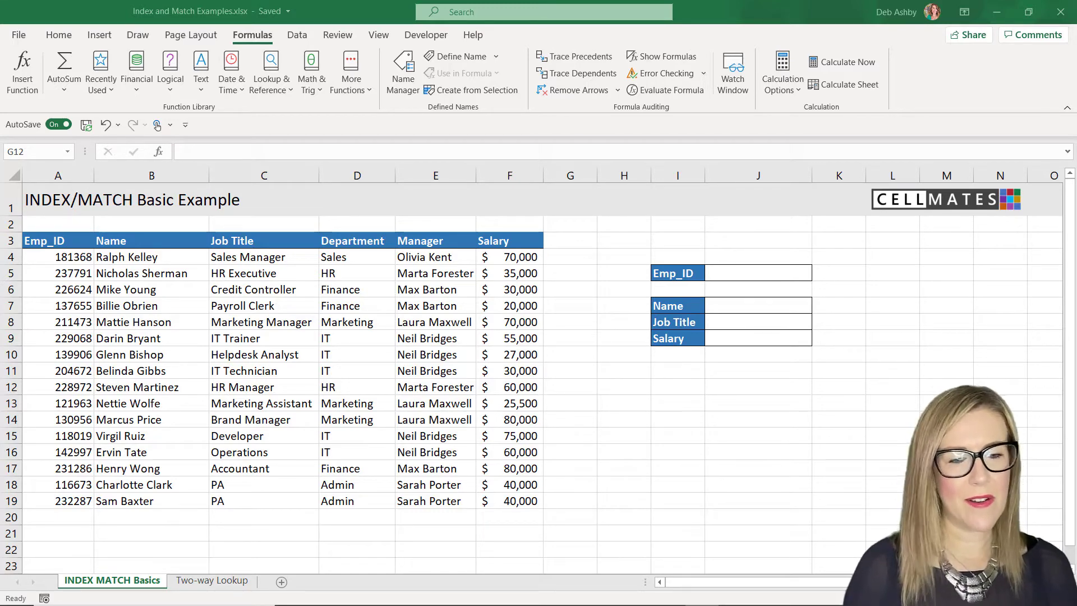
- Point out the Emp_ID, Name, Job Title and Salary cells and browse the Lookup & Reference functions
{"action": "left_click", "coordinate": [745, 277]}
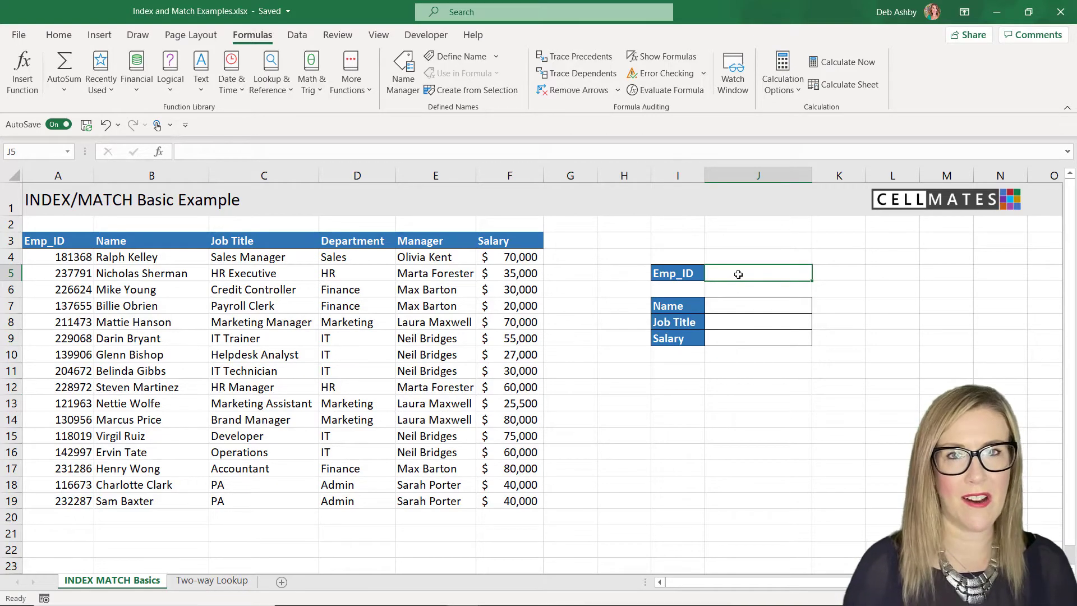
{"action": "left_click", "coordinate": [742, 306]}
{"action": "left_click", "coordinate": [743, 325]}
{"action": "left_click", "coordinate": [758, 341]}
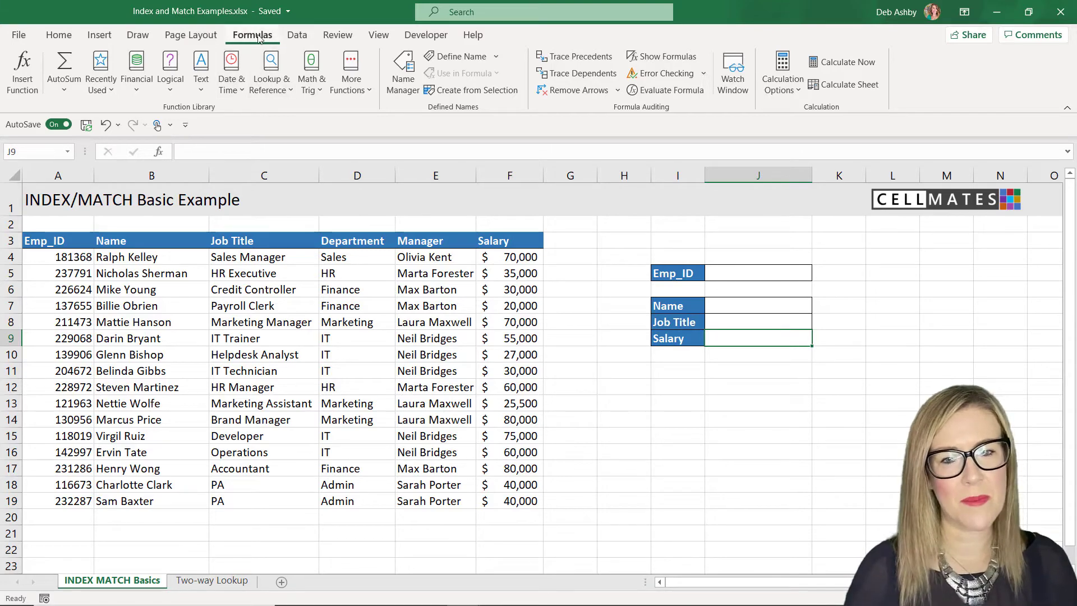
{"action": "left_click", "coordinate": [283, 86]}
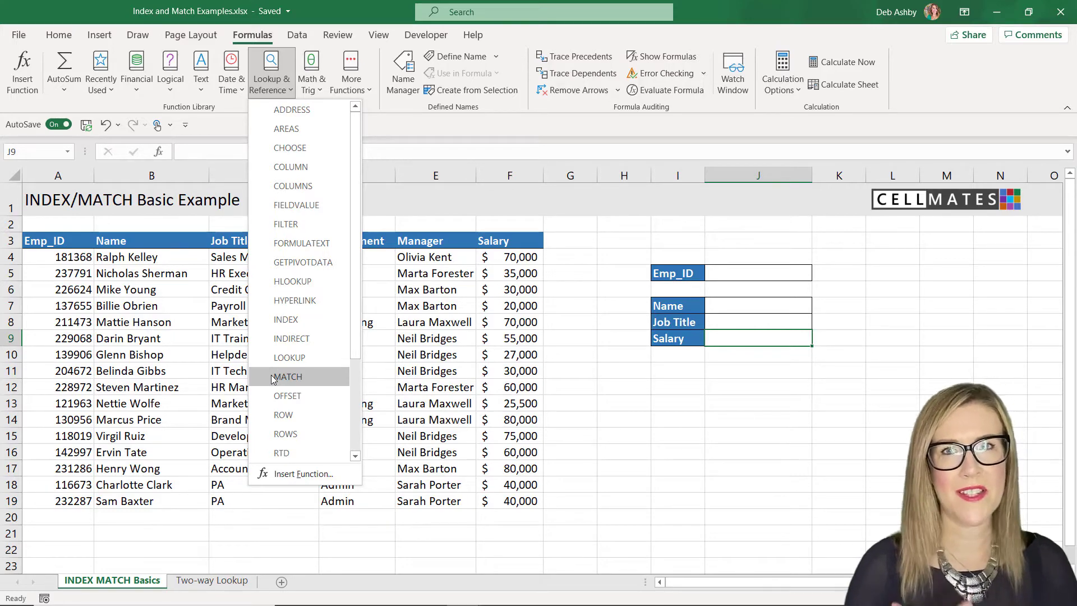
{"action": "key", "text": "Escape"}
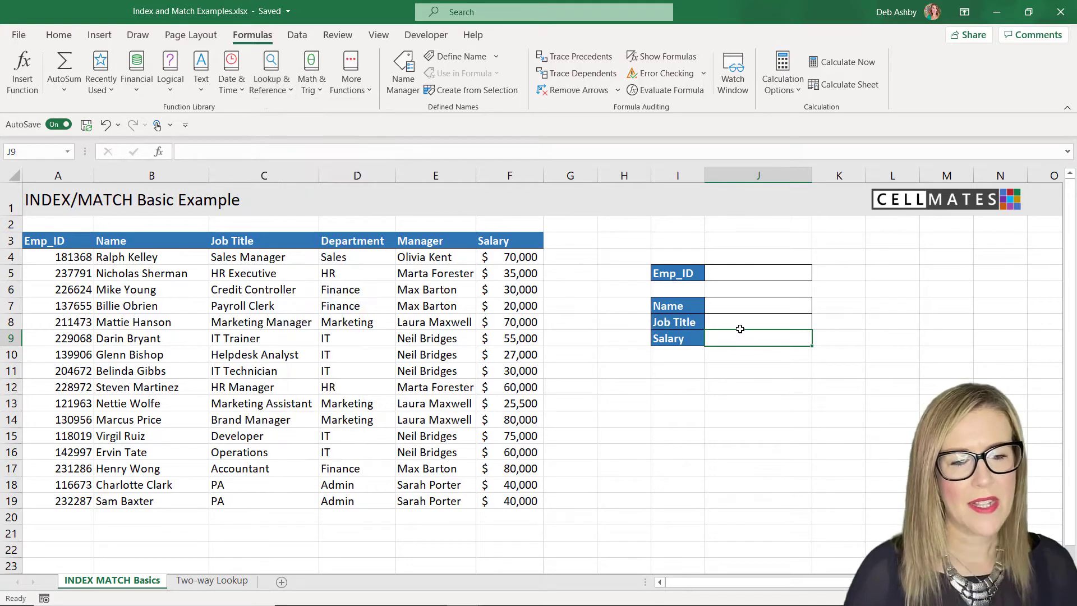
{"action": "left_click", "coordinate": [723, 307]}
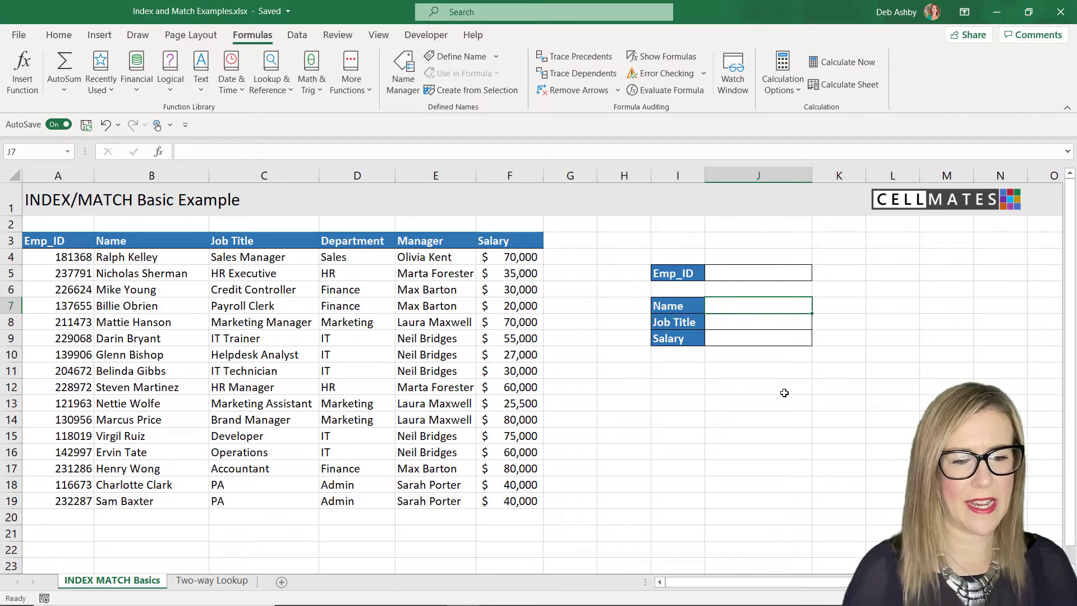
{"action": "type", "text": "=i"}
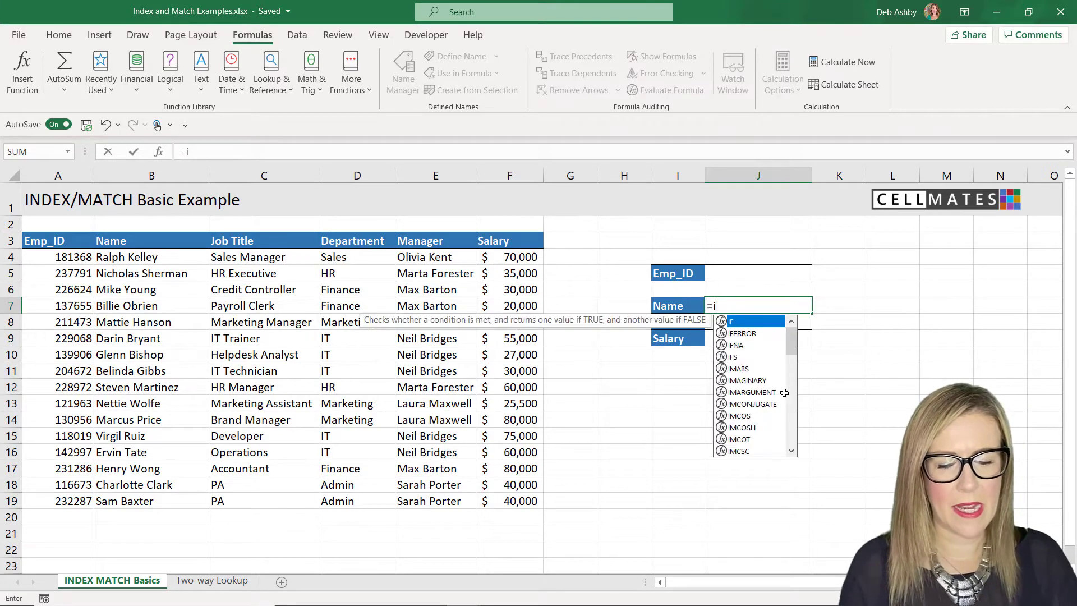
{"action": "type", "text": "ndex("}
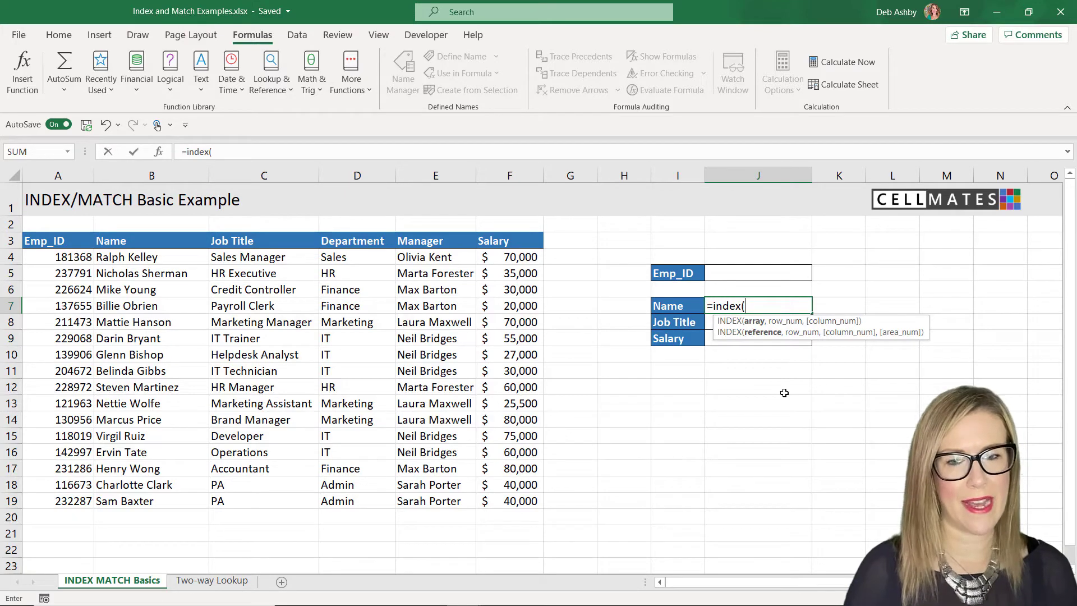
{"action": "left_click", "coordinate": [171, 258]}
{"action": "left_click_drag", "start_coordinate": [172, 258], "coordinate": [151, 502]}
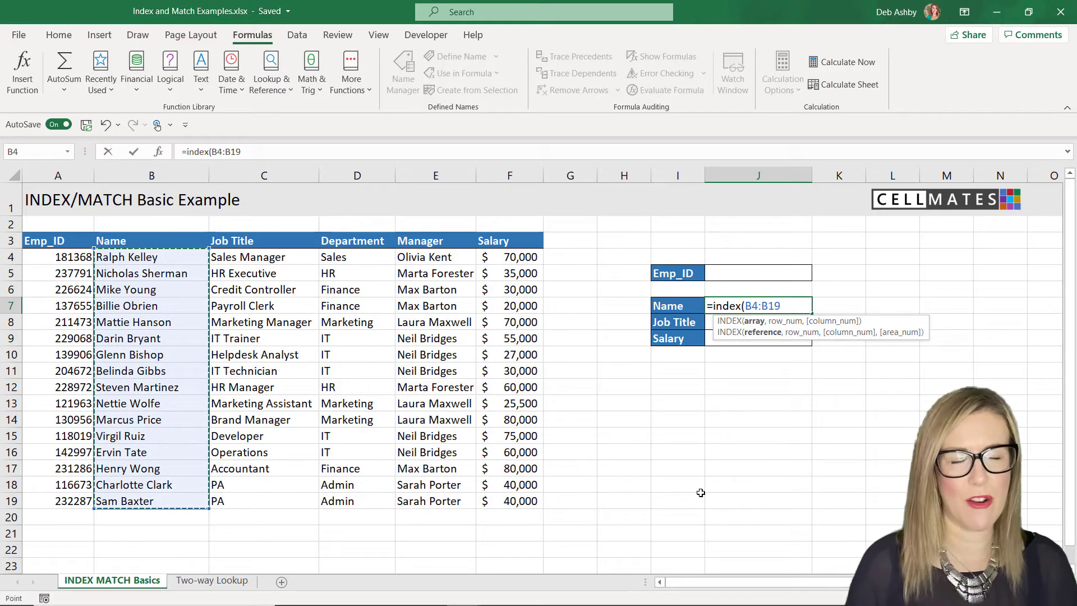
{"action": "type", "text": ","}
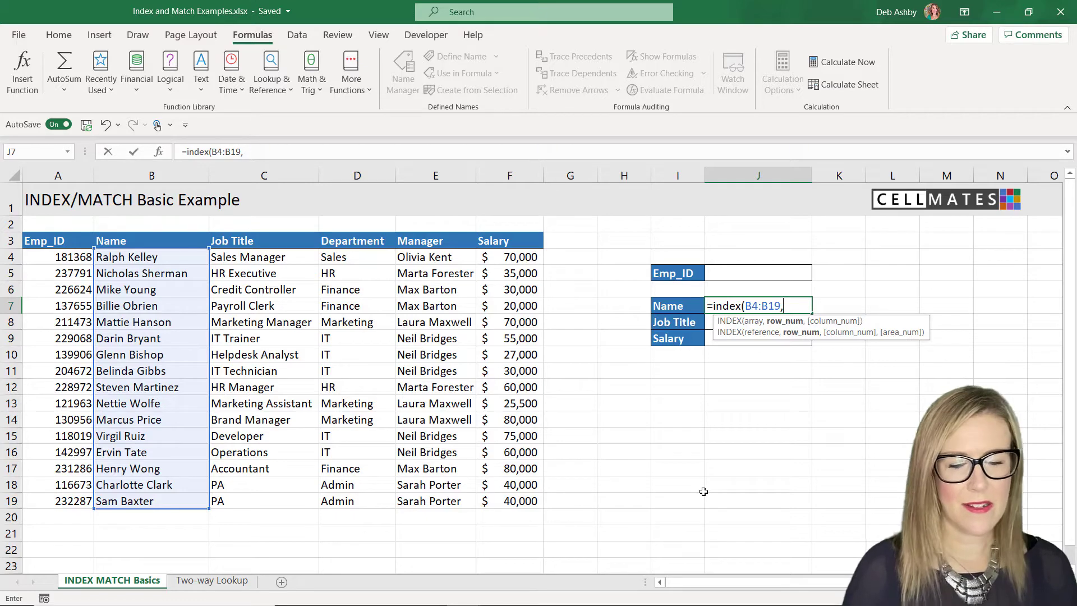
{"action": "type", "text": "3"}
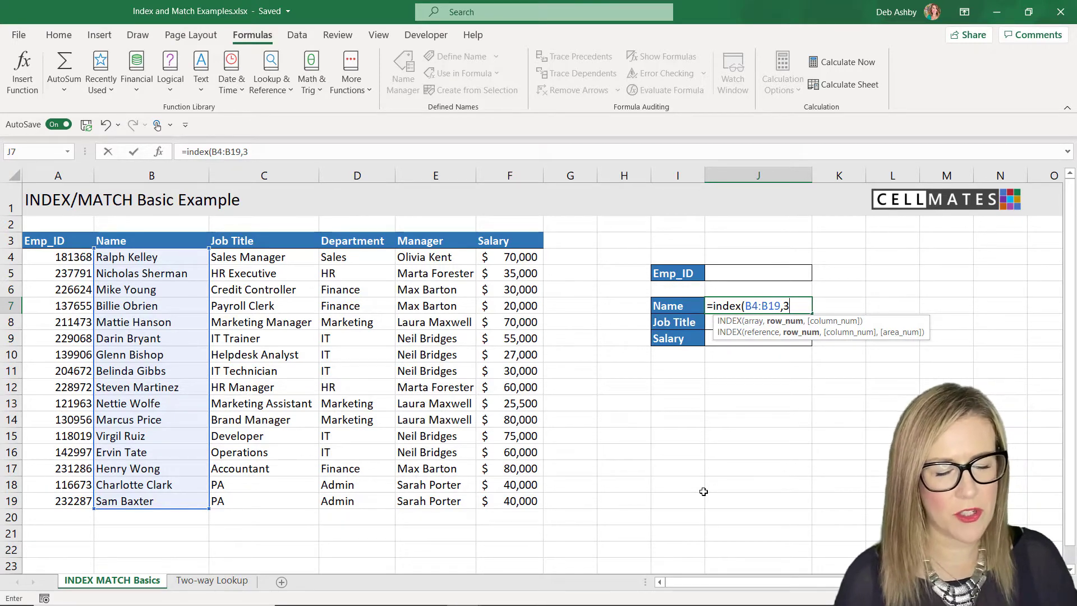
{"action": "type", "text": ","}
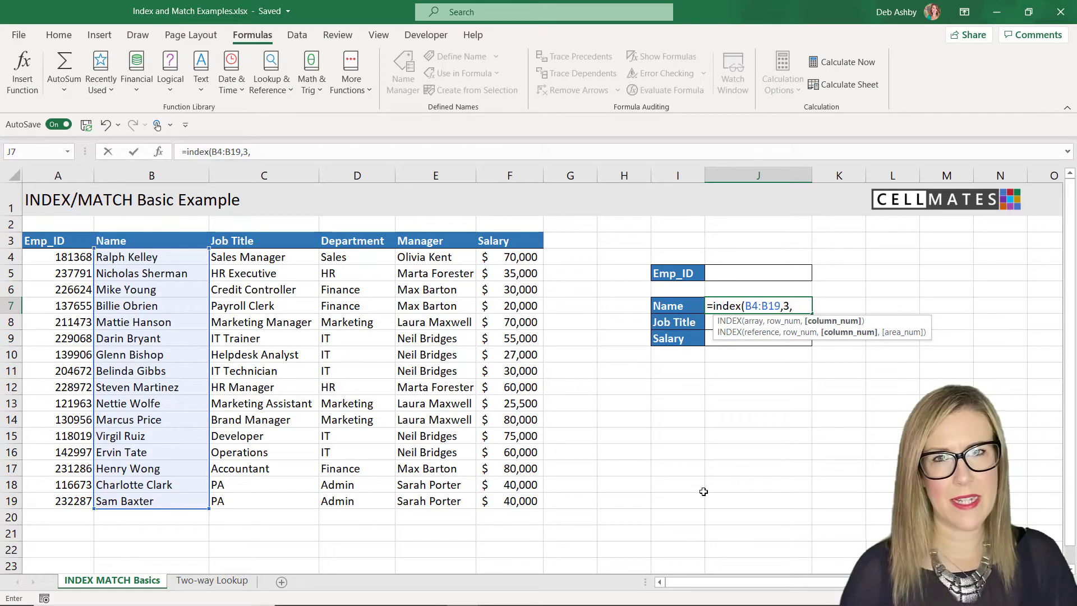
{"action": "key", "text": "BackSpace"}
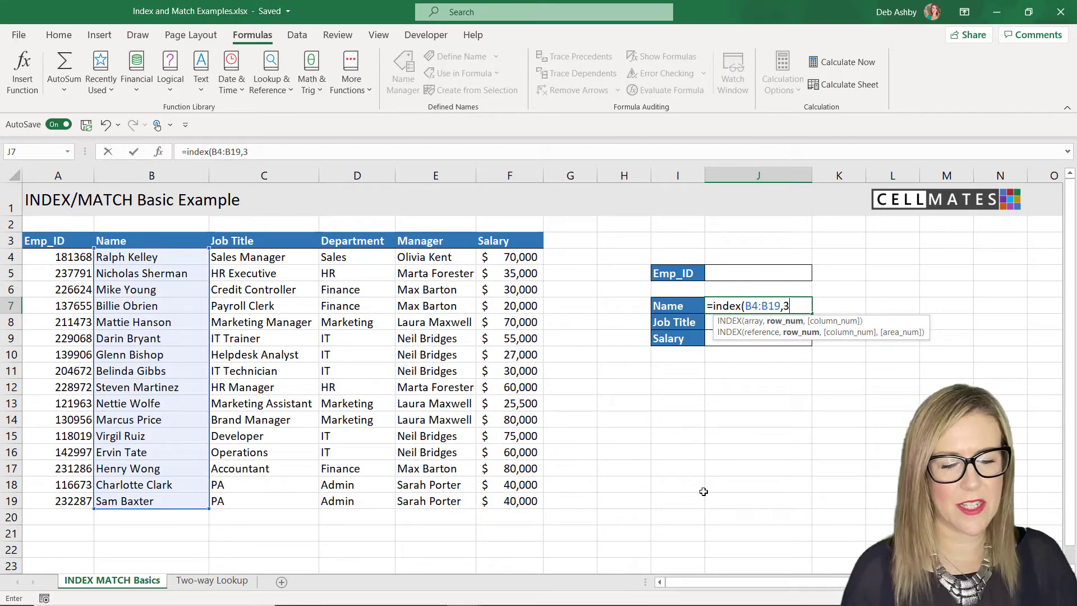
{"action": "type", "text": ")"}
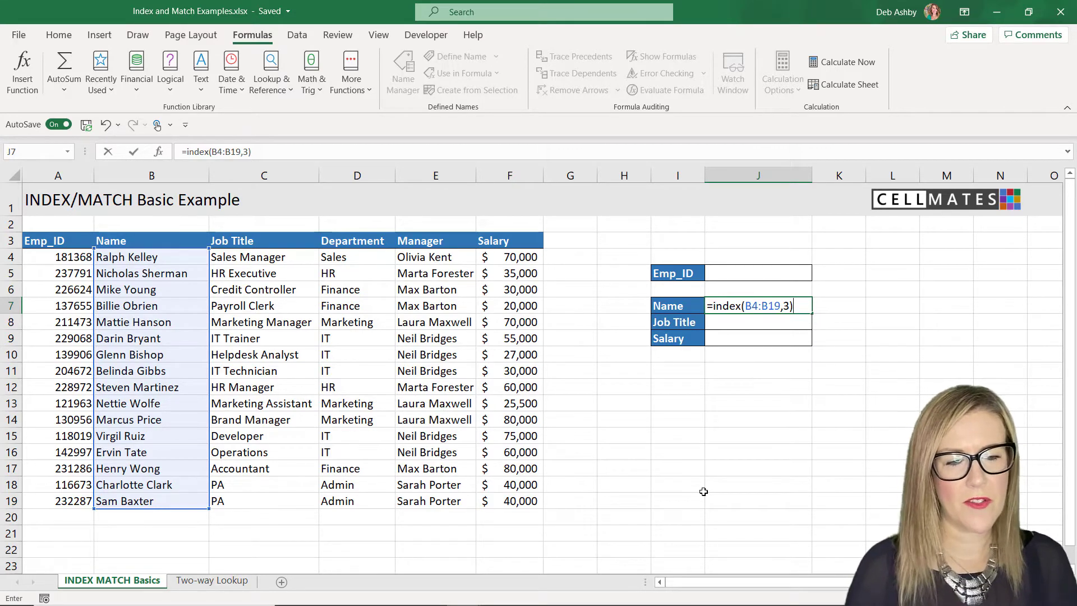
{"action": "key", "text": "Return"}
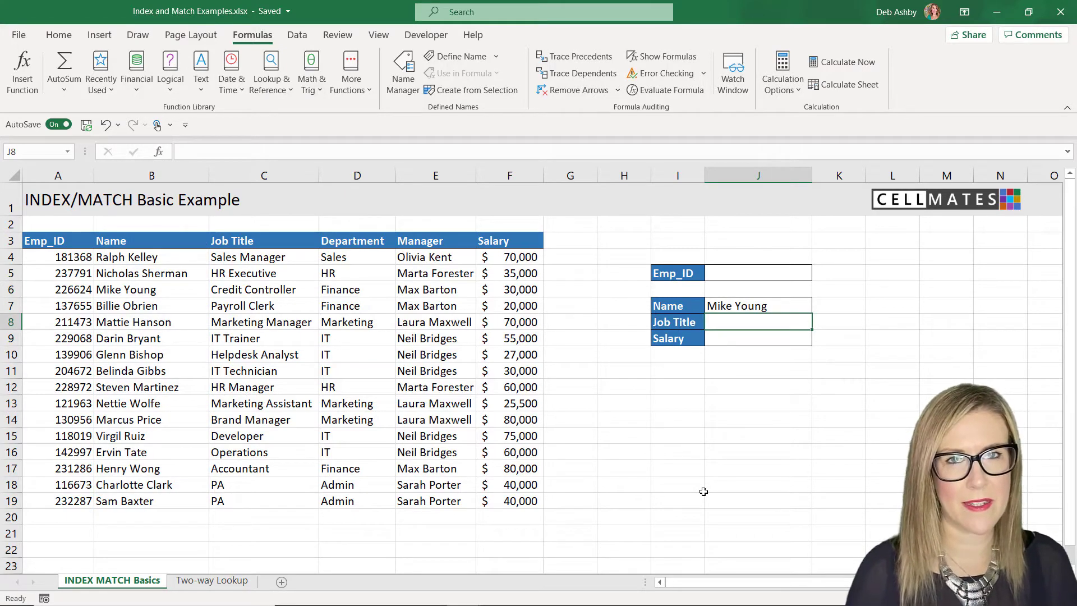
- Select and delete the whole =INDEX(B4:B19,3) formula text in J7
{"action": "left_click", "coordinate": [744, 306]}
{"action": "double_click", "coordinate": [744, 306]}
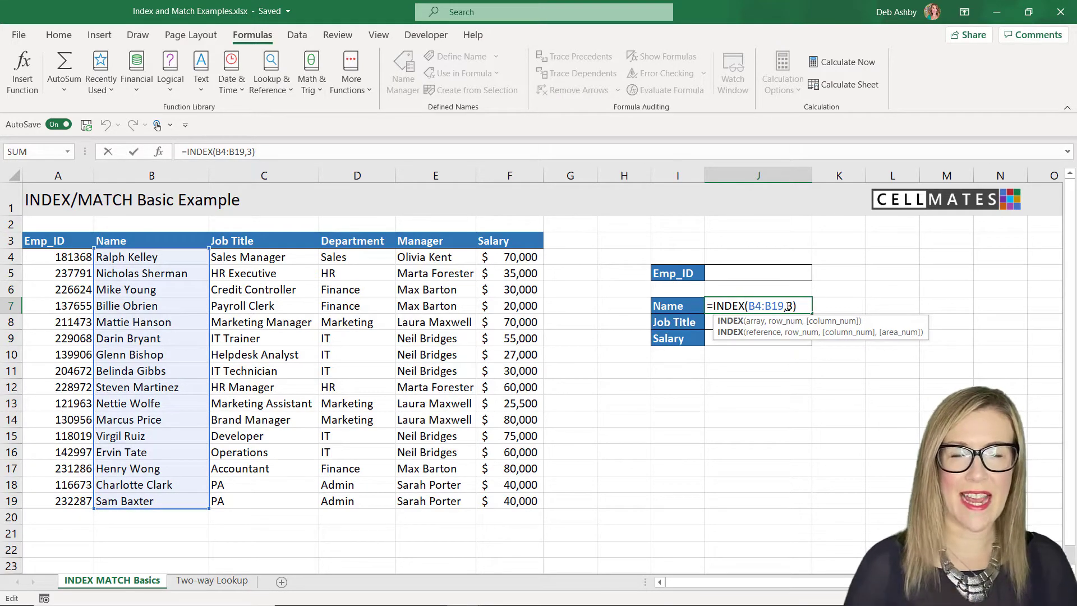
{"action": "left_click", "coordinate": [793, 307]}
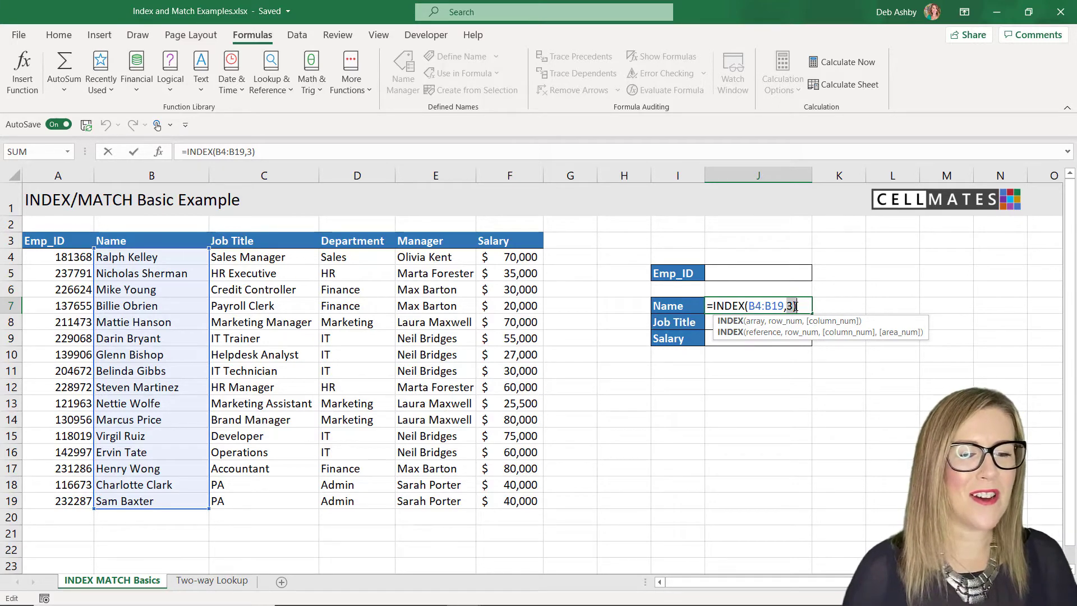
{"action": "left_click", "coordinate": [793, 306]}
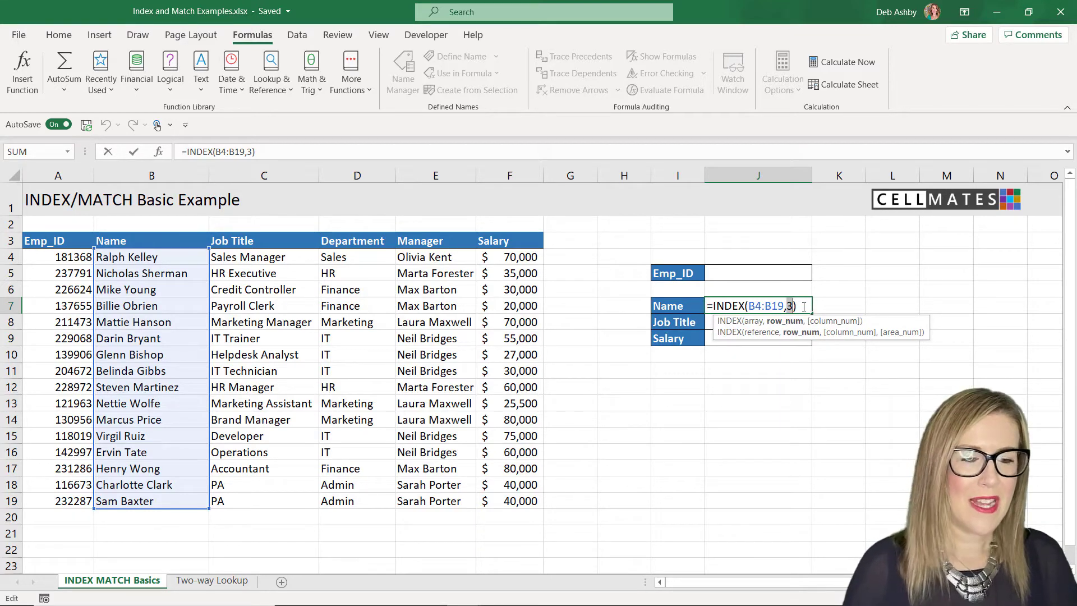
{"action": "left_click_drag", "start_coordinate": [798, 306], "coordinate": [679, 303]}
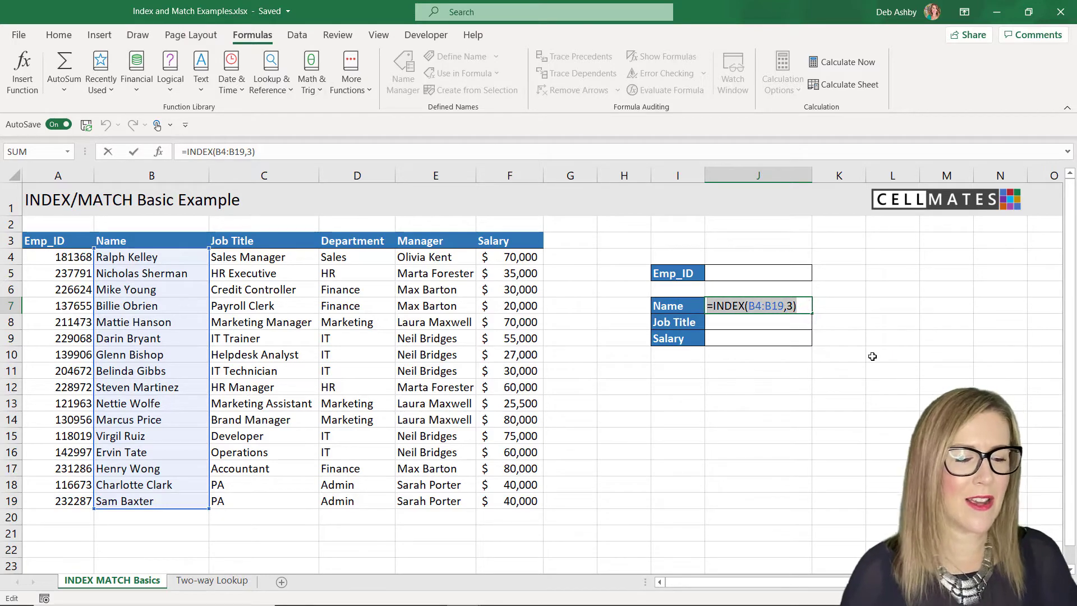
{"action": "key", "text": "BackSpace"}
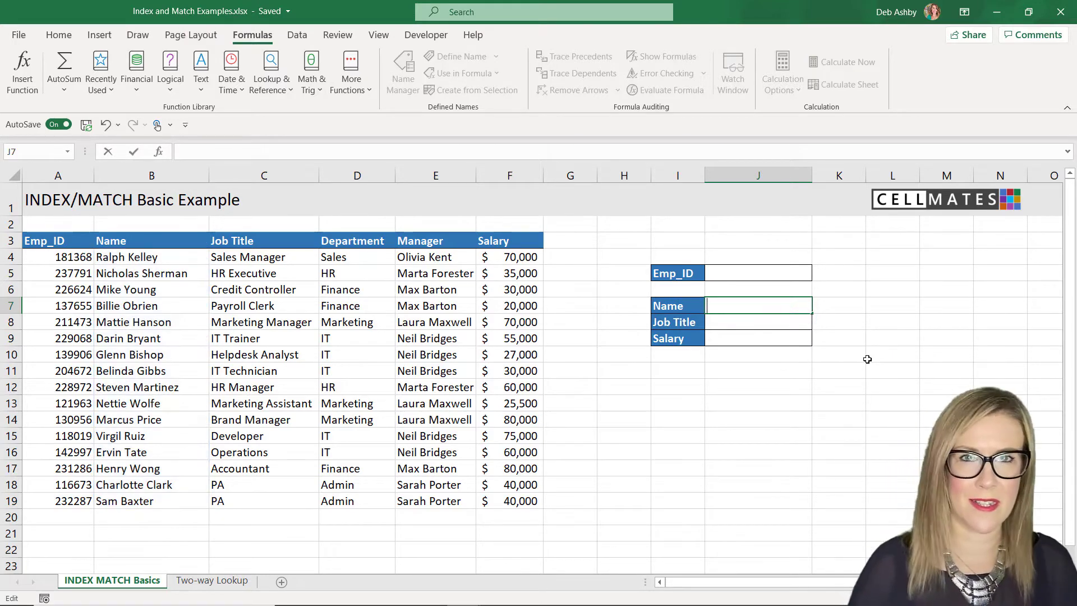
- Copy Emp_ID 181368 from A4 into J5
{"action": "left_click", "coordinate": [742, 274]}
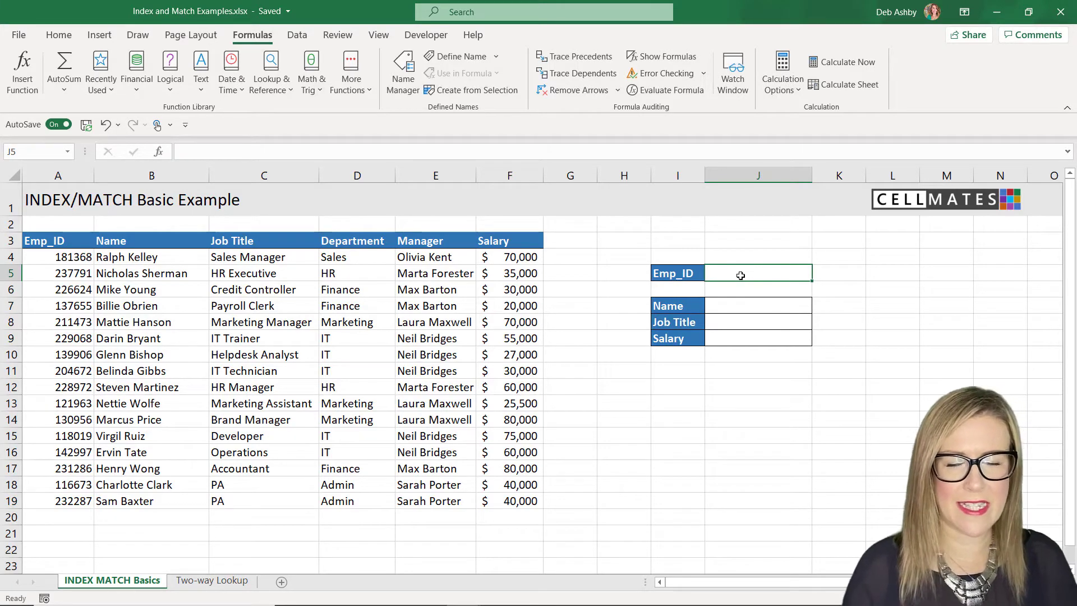
{"action": "left_click", "coordinate": [57, 256]}
{"action": "key", "text": "ctrl+c"}
{"action": "left_click", "coordinate": [742, 272]}
{"action": "key", "text": "ctrl+v"}
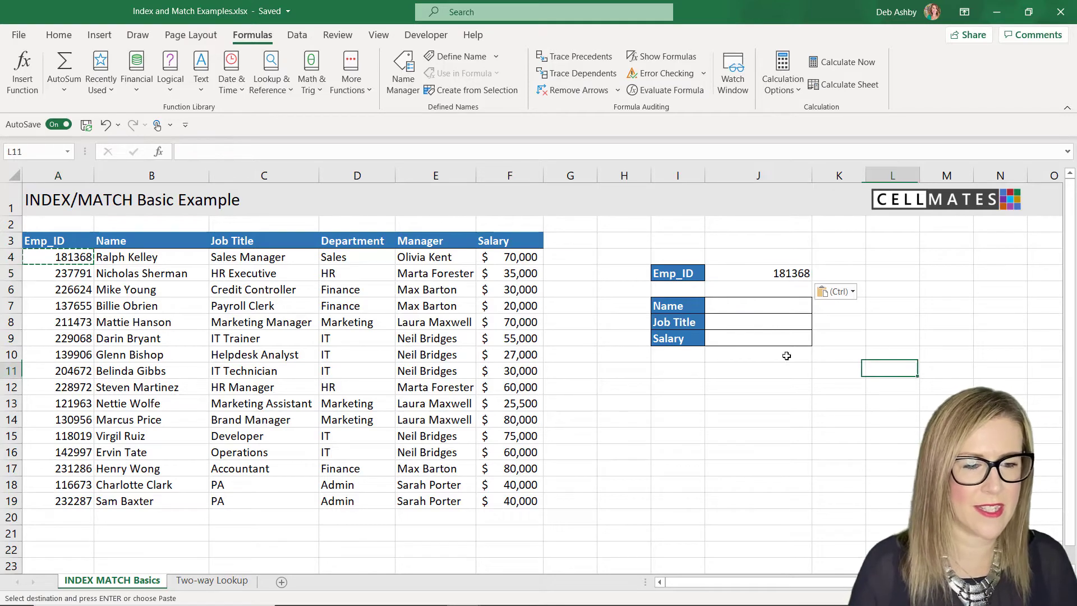
- Enter =MATCH(J5,A4:A19,0) in J7, returning position 1
{"action": "left_click", "coordinate": [752, 308]}
{"action": "type", "text": "=match("}
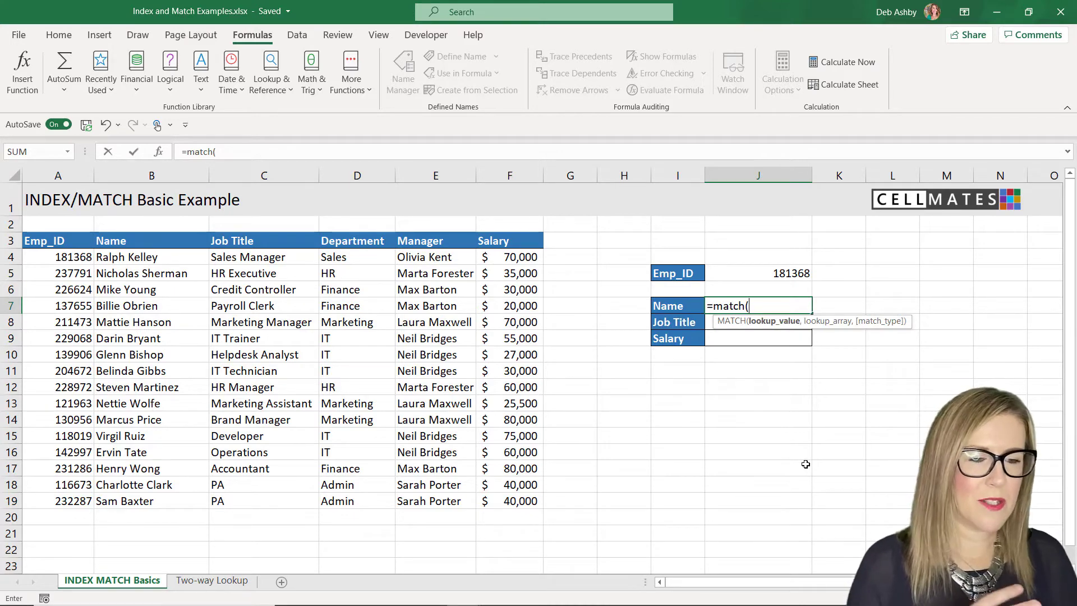
{"action": "left_click", "coordinate": [763, 273]}
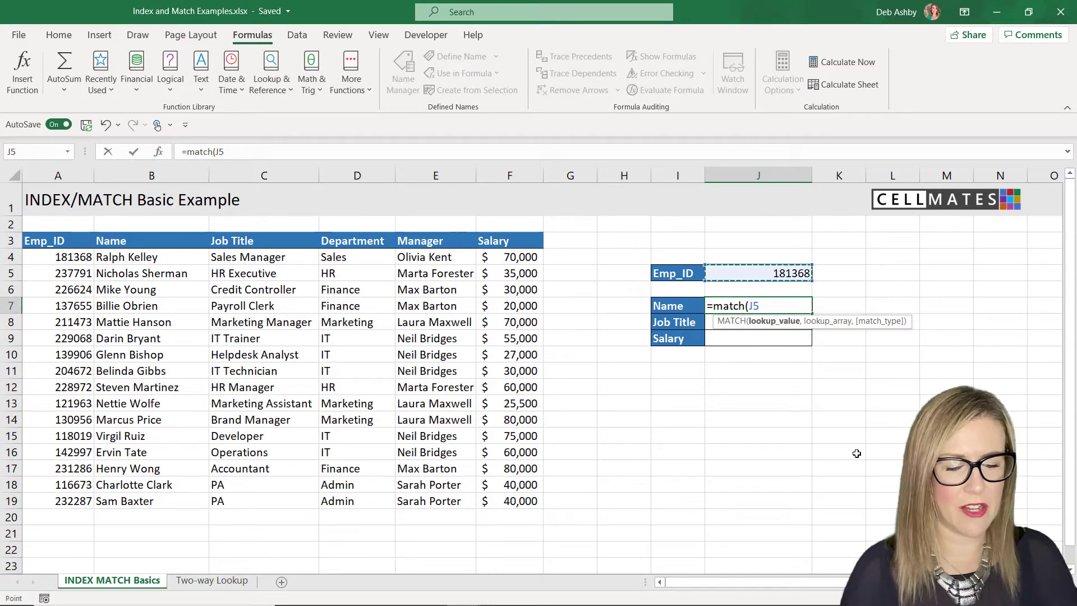
{"action": "type", "text": ","}
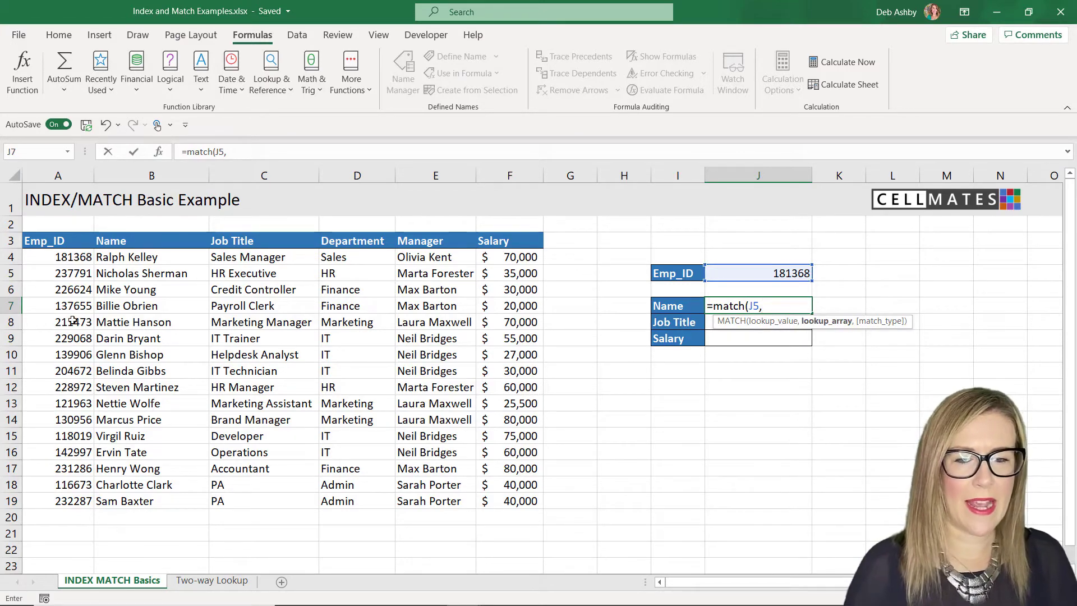
{"action": "left_click", "coordinate": [67, 257]}
{"action": "left_click_drag", "start_coordinate": [67, 257], "coordinate": [73, 501]}
{"action": "type", "text": ",0"}
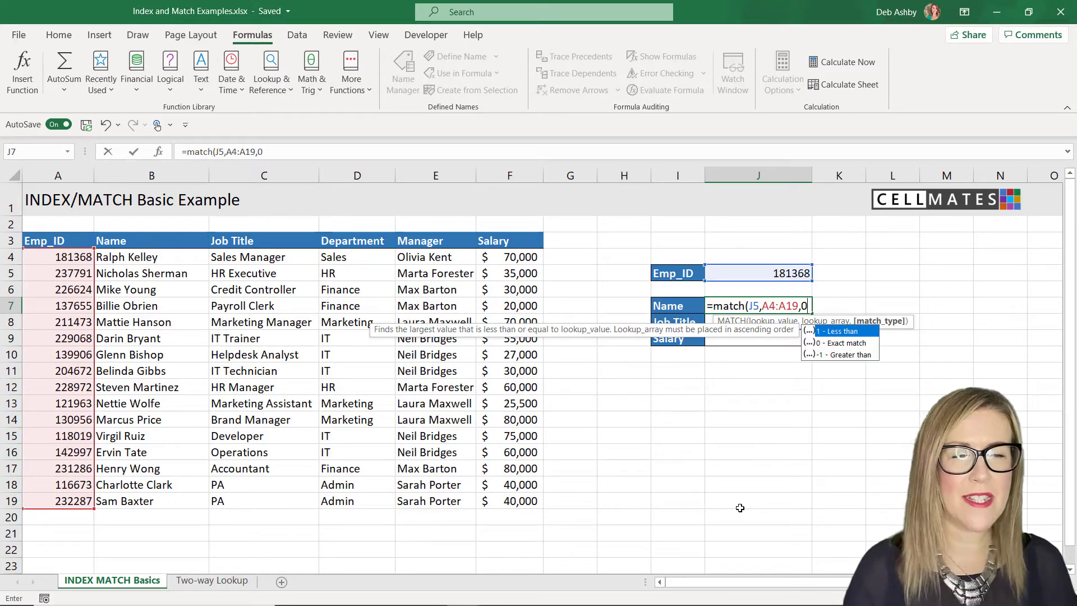
{"action": "type", "text": ")"}
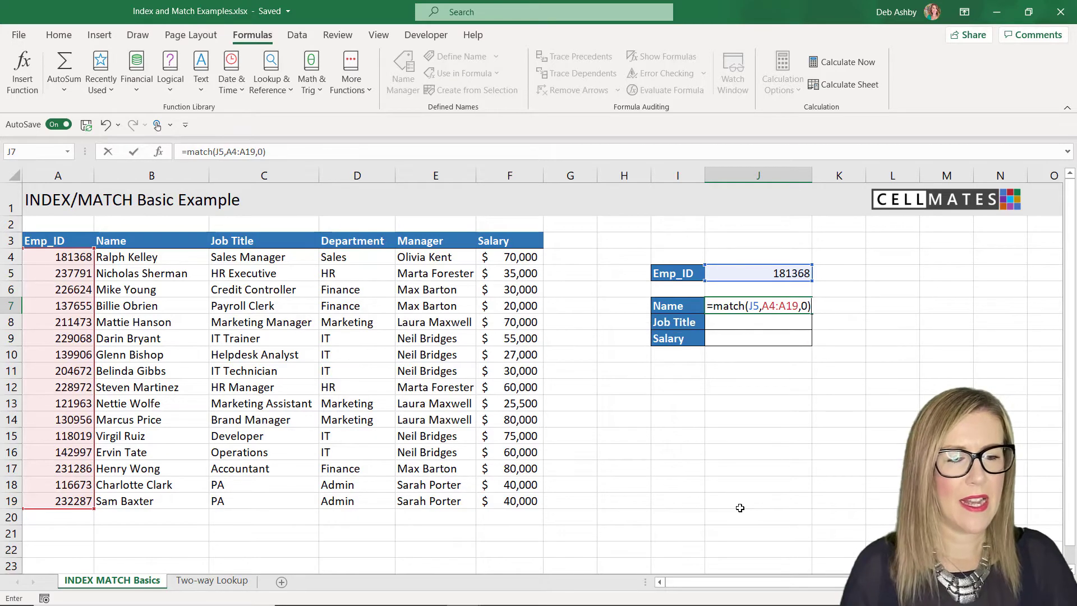
{"action": "key", "text": "Return"}
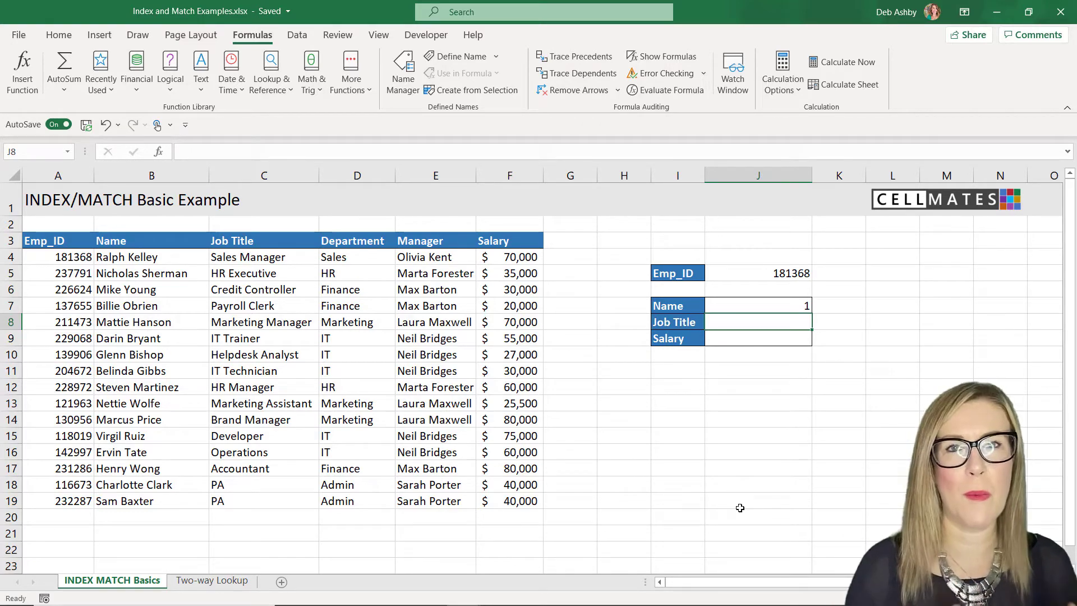
- Delete the MATCH formula from J7 and the Emp_ID 181368 from J5
{"action": "left_click", "coordinate": [789, 301]}
{"action": "key", "text": "Delete"}
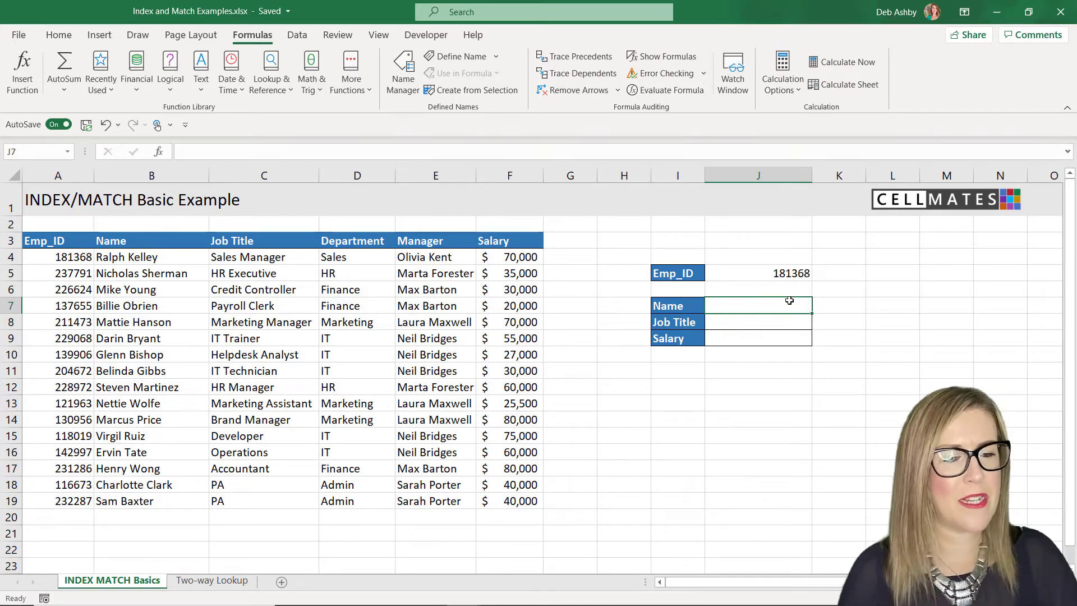
{"action": "left_click", "coordinate": [751, 276]}
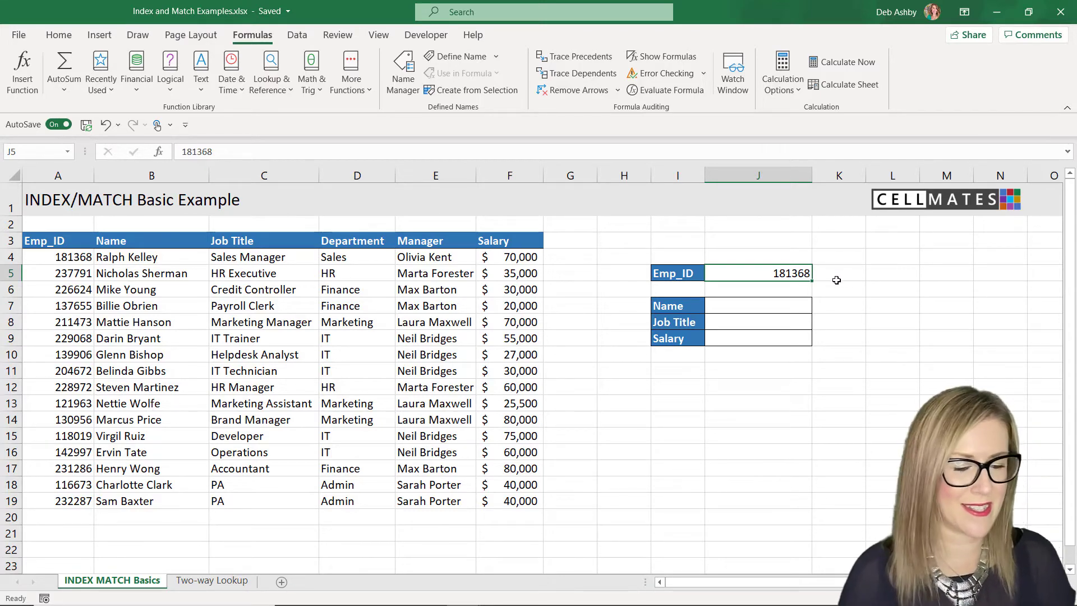
{"action": "key", "text": "Delete"}
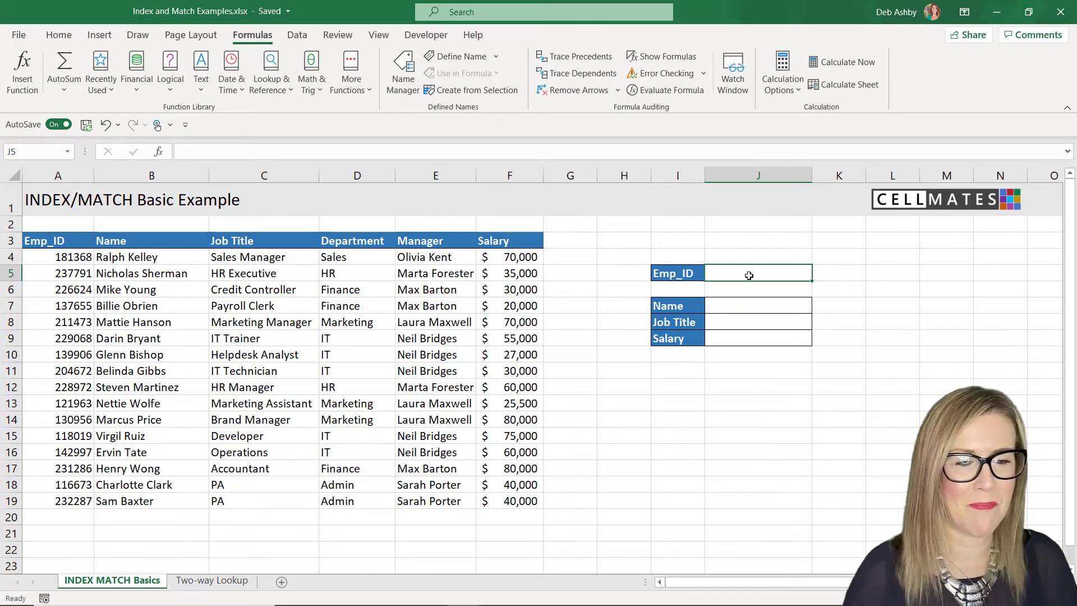
{"action": "left_click", "coordinate": [295, 35]}
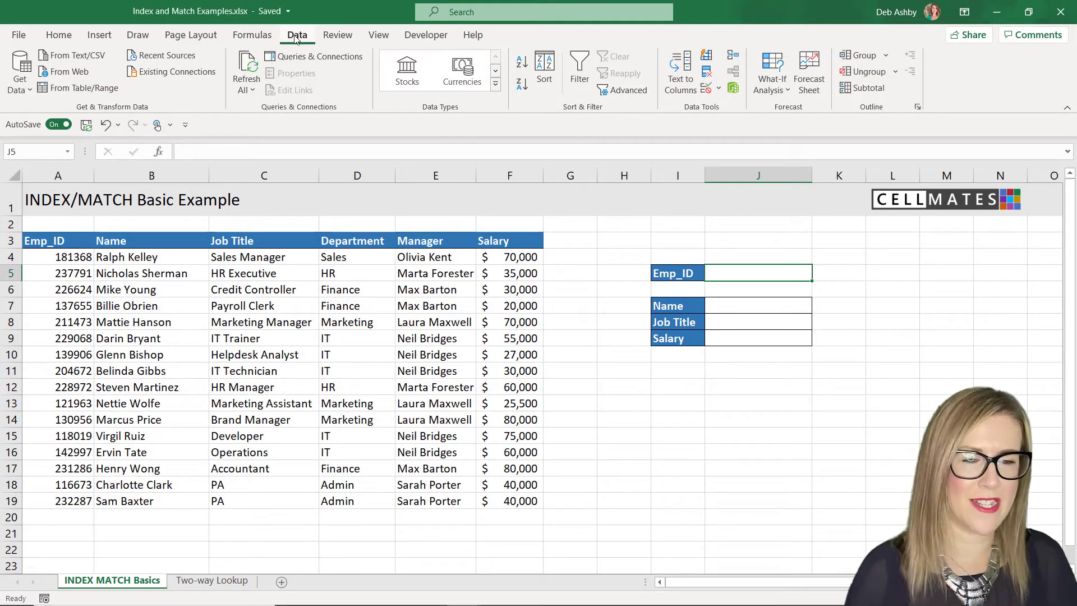
- Add a List data validation to J5 with source =$A$4:$A$19
{"action": "left_click", "coordinate": [719, 88]}
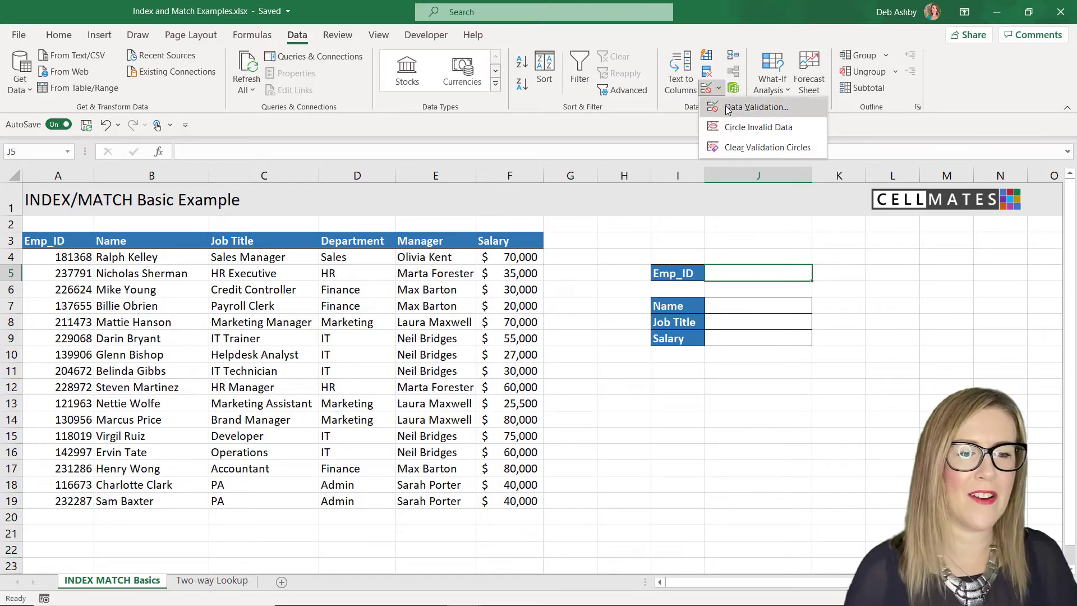
{"action": "left_click", "coordinate": [727, 108]}
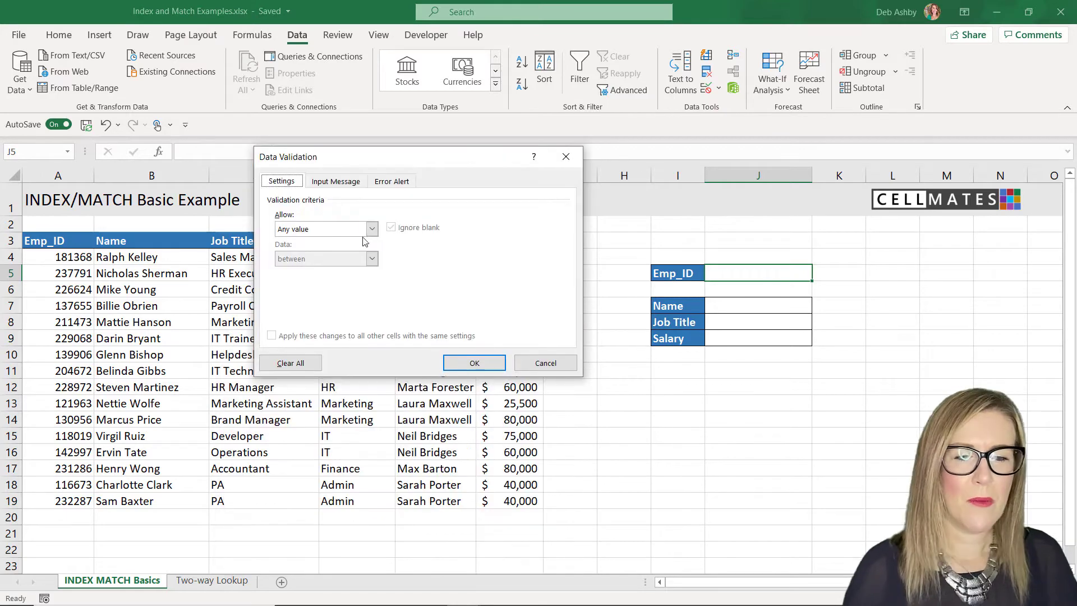
{"action": "left_click", "coordinate": [371, 230]}
{"action": "left_click", "coordinate": [375, 270]}
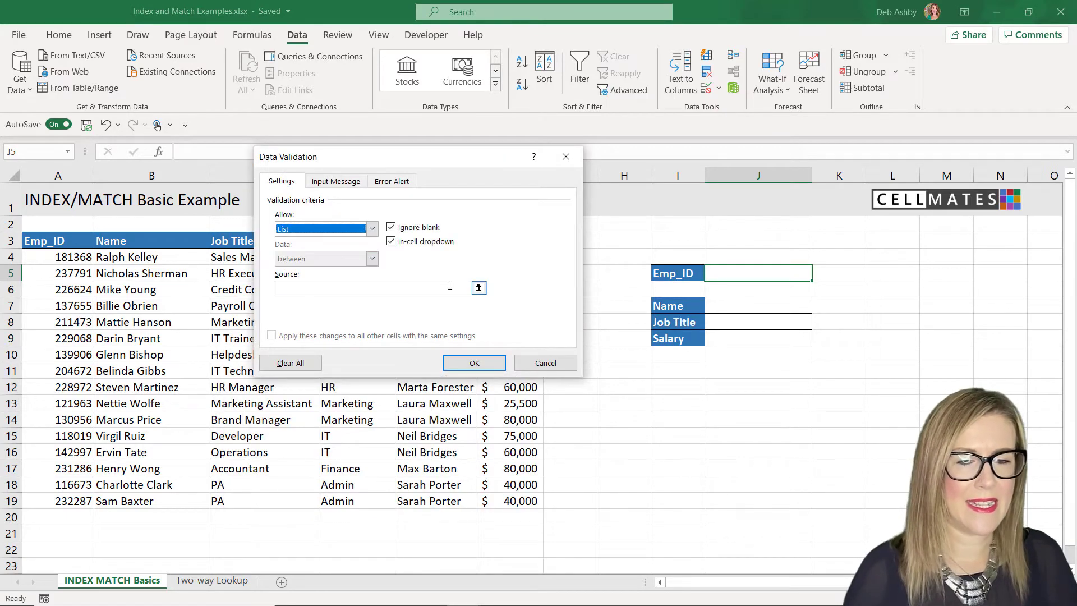
{"action": "left_click", "coordinate": [455, 288]}
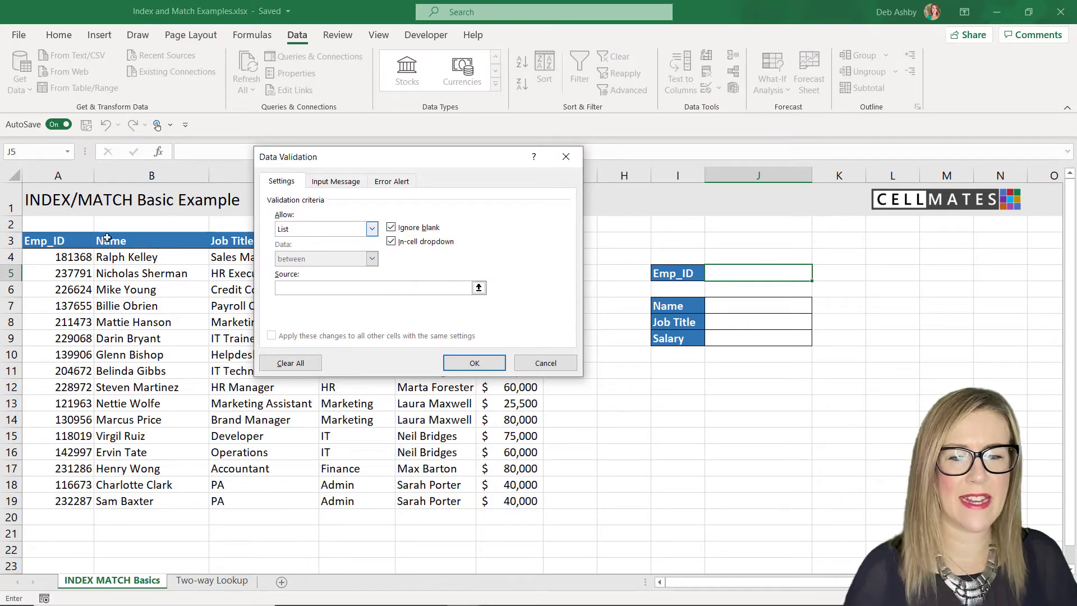
{"action": "left_click_drag", "start_coordinate": [64, 257], "coordinate": [62, 502]}
{"action": "left_click", "coordinate": [477, 366]}
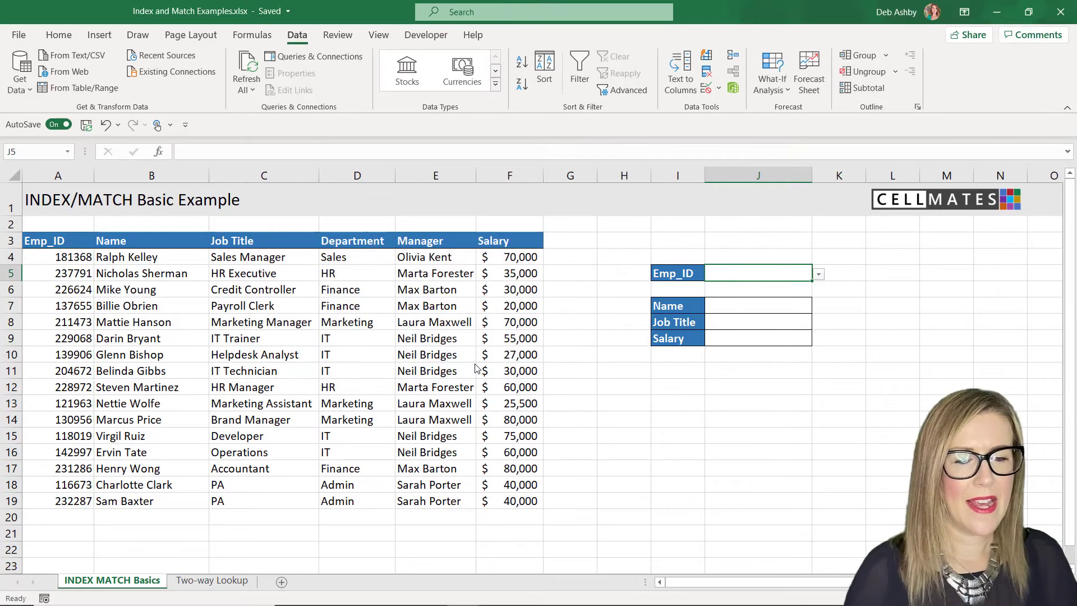
- Pick Emp_ID 211473 from J5's new dropdown
{"action": "left_click", "coordinate": [819, 274]}
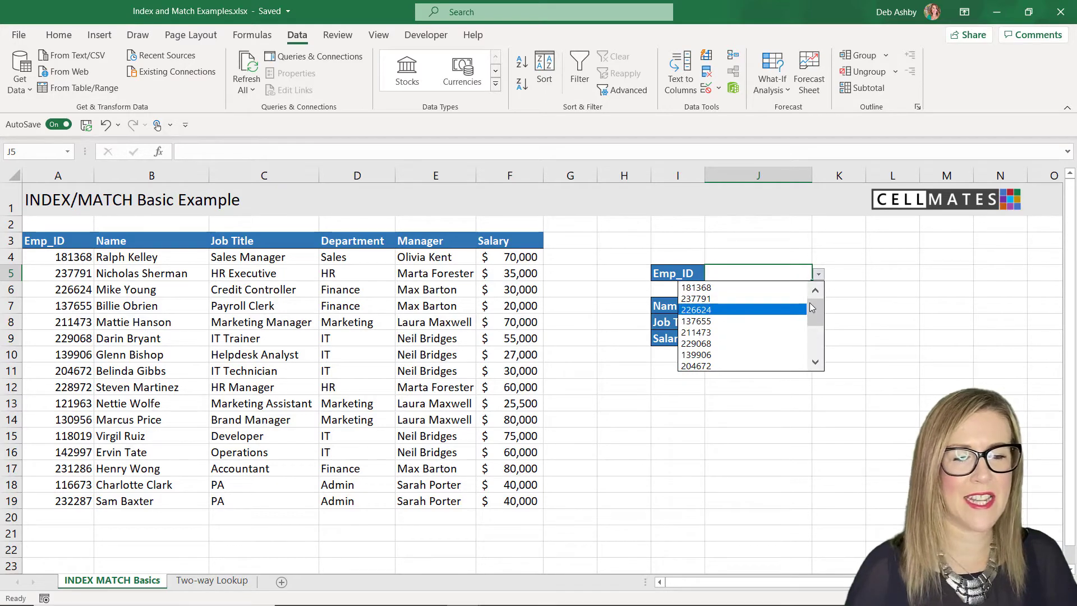
{"action": "mouse_move", "coordinate": [816, 304]}
{"action": "left_mouse_down"}
{"action": "mouse_move", "coordinate": [817, 331]}
{"action": "mouse_move", "coordinate": [816, 298]}
{"action": "left_mouse_up"}
{"action": "left_click", "coordinate": [796, 335]}
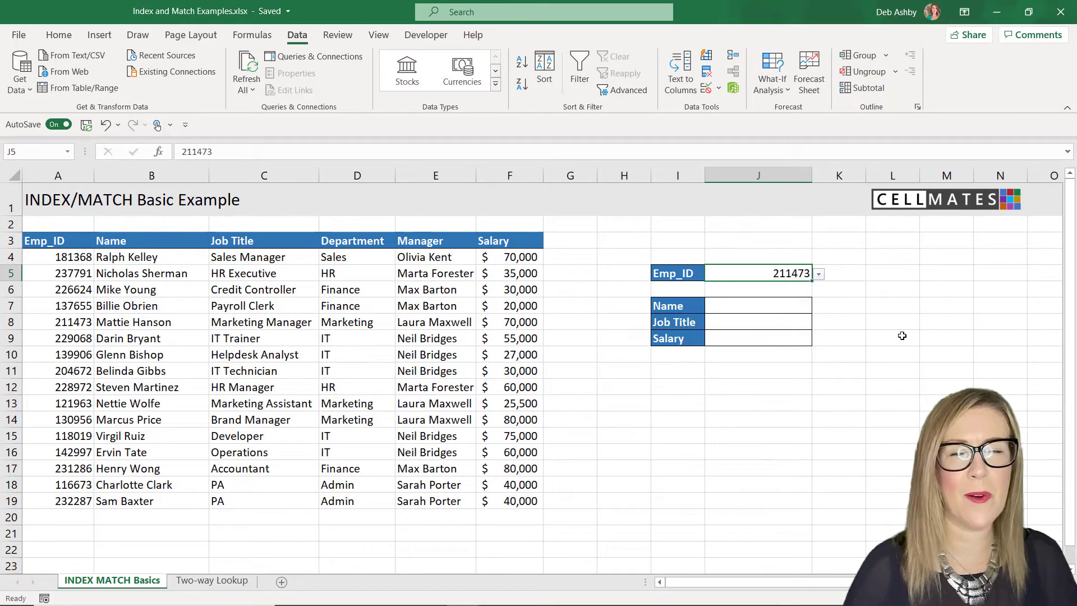
{"action": "left_click", "coordinate": [736, 308]}
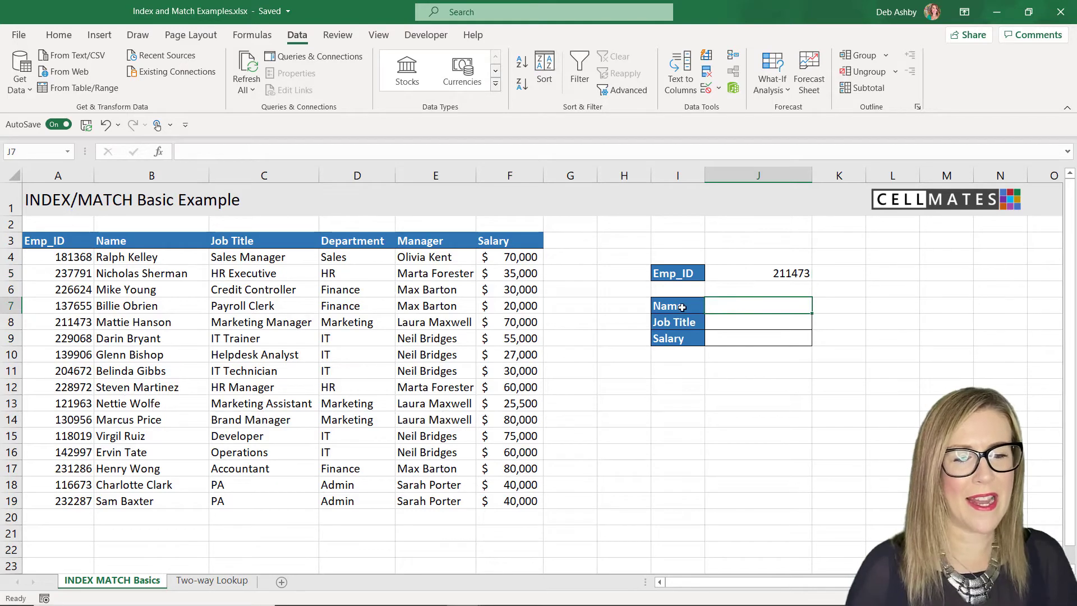
{"action": "left_click", "coordinate": [777, 275]}
- Enter =INDEX(B4:B19,MATCH(J5,A4:A19,0)) in J7 to look up the employee name
{"action": "left_click", "coordinate": [741, 306]}
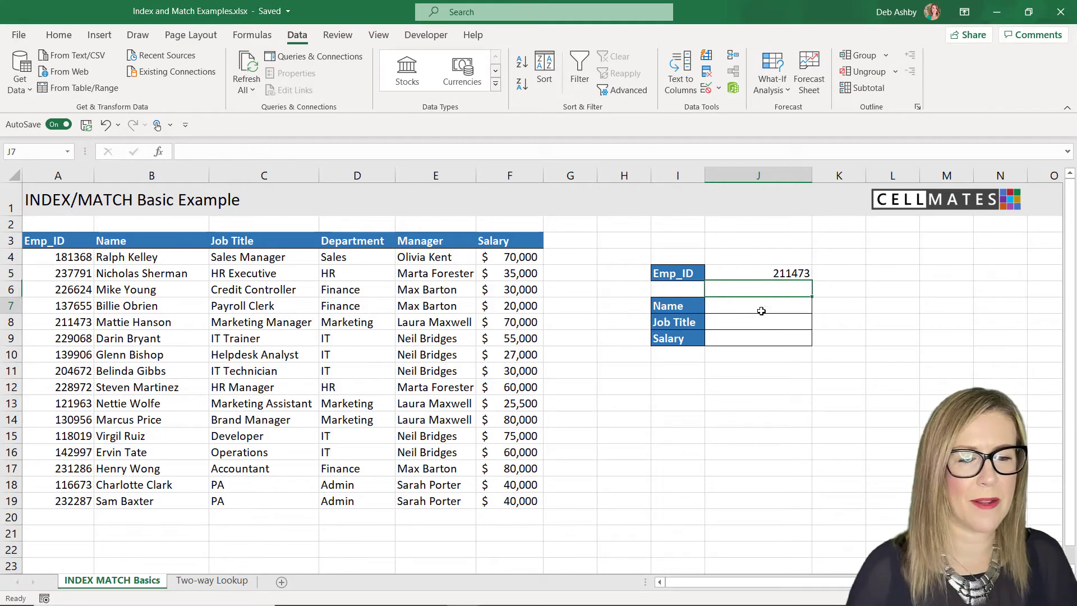
{"action": "type", "text": "=index("}
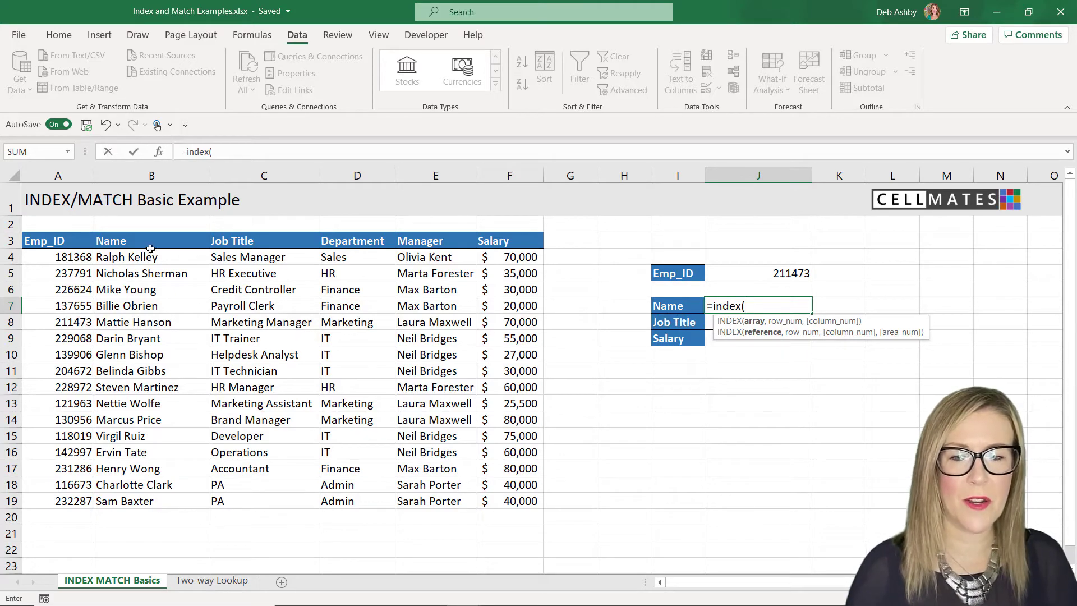
{"action": "left_click_drag", "start_coordinate": [147, 257], "coordinate": [115, 502]}
{"action": "type", "text": ","}
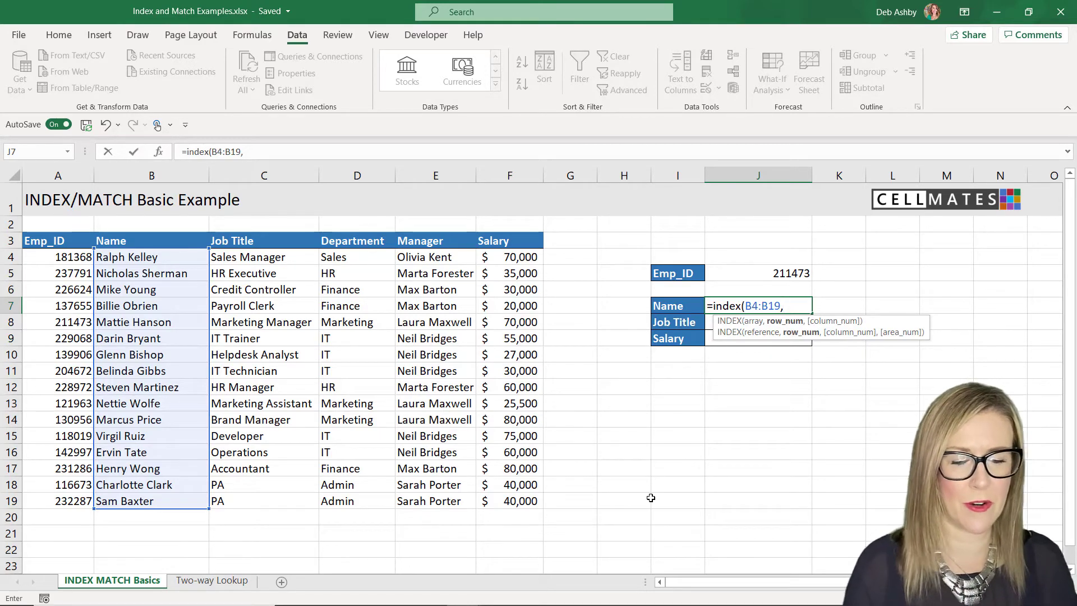
{"action": "type", "text": "match("}
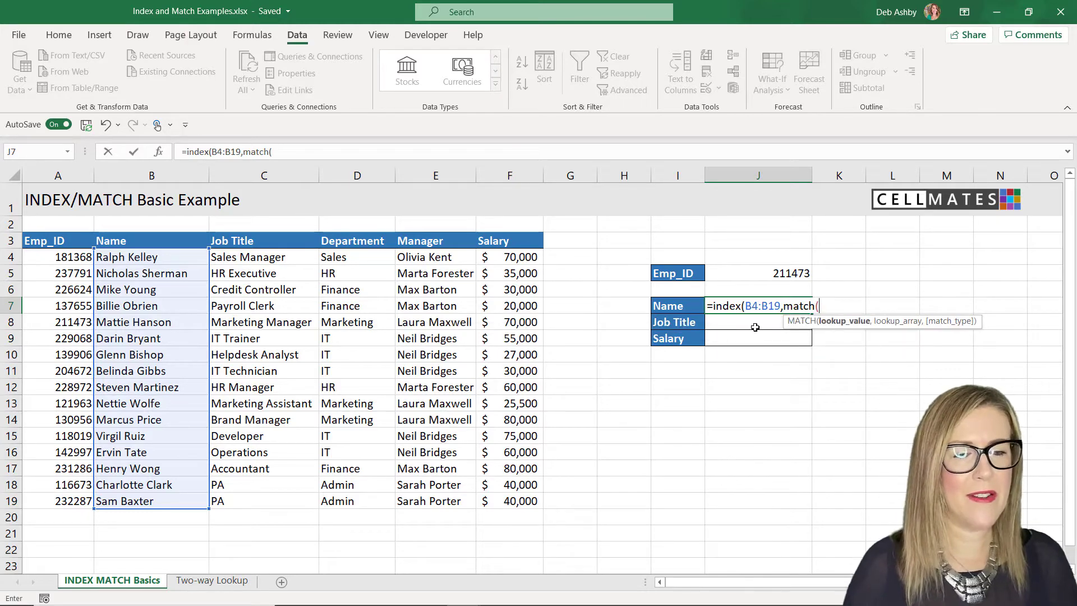
{"action": "left_click", "coordinate": [778, 273]}
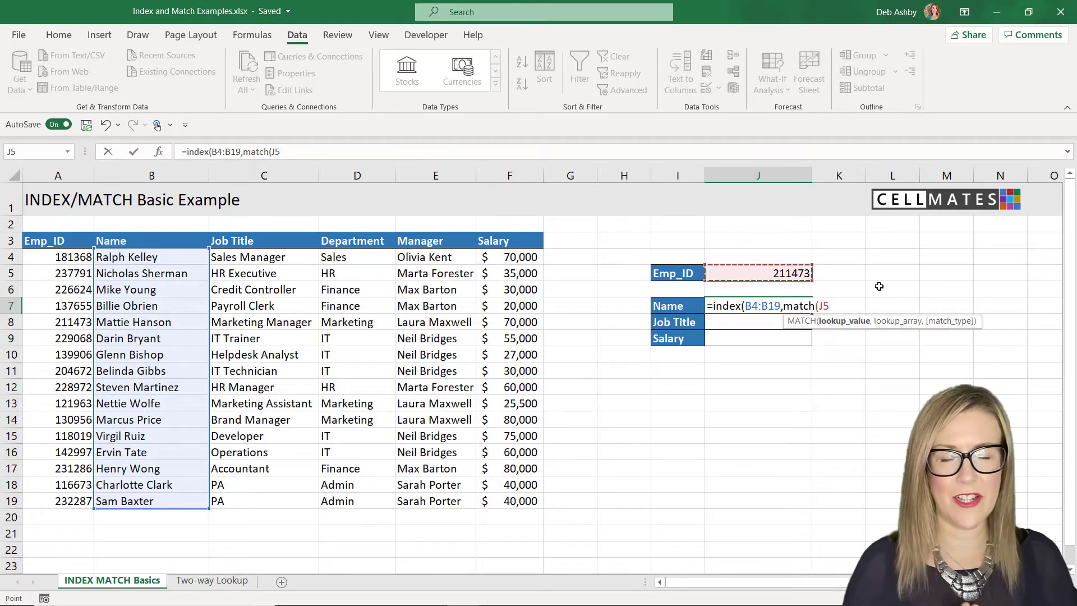
{"action": "type", "text": ","}
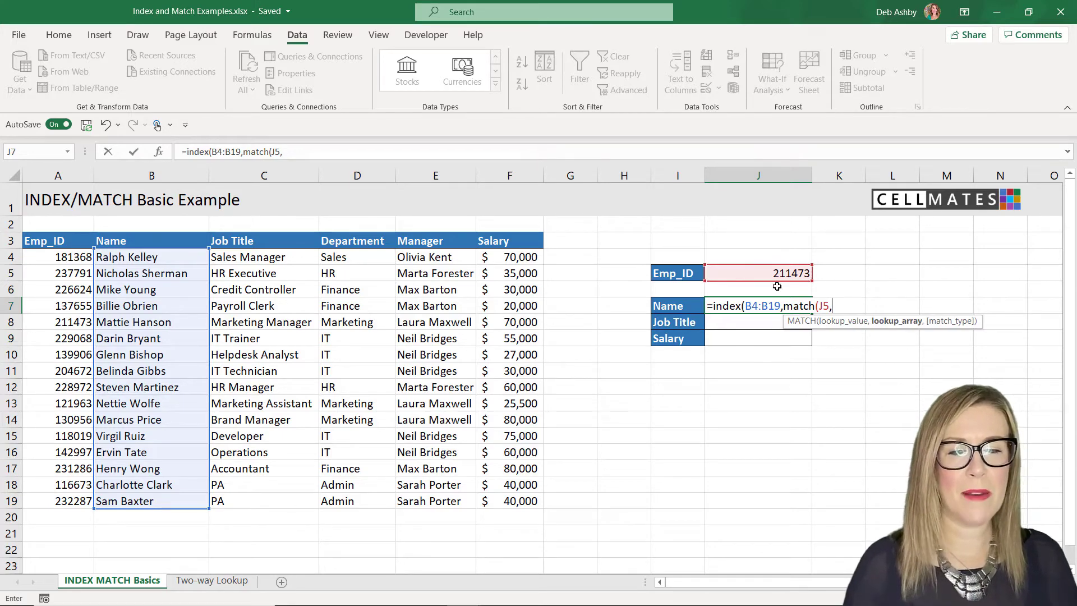
{"action": "left_click_drag", "start_coordinate": [63, 256], "coordinate": [65, 501]}
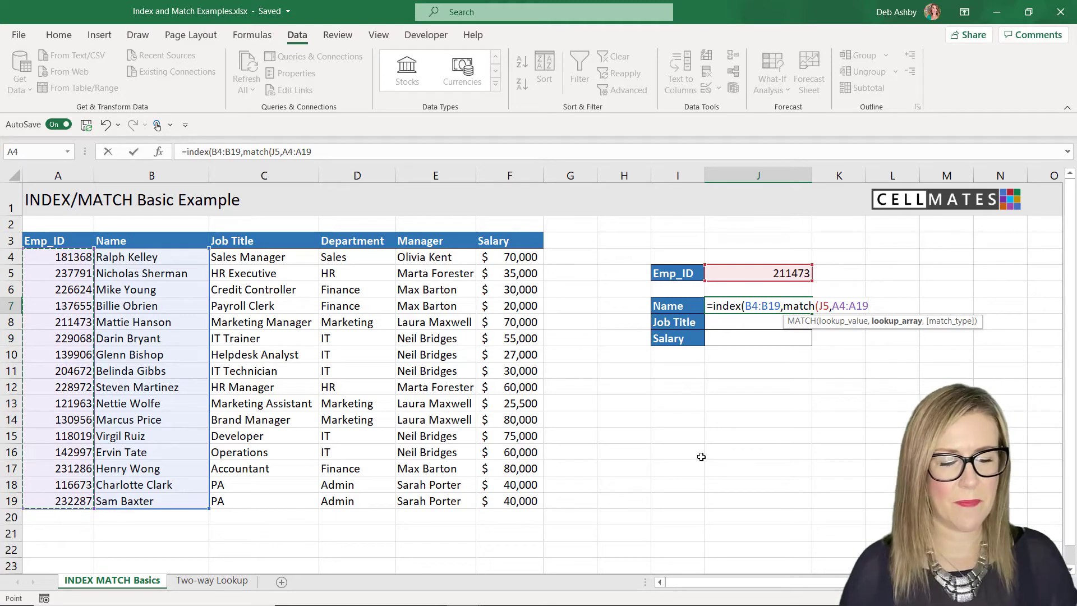
{"action": "type", "text": ","}
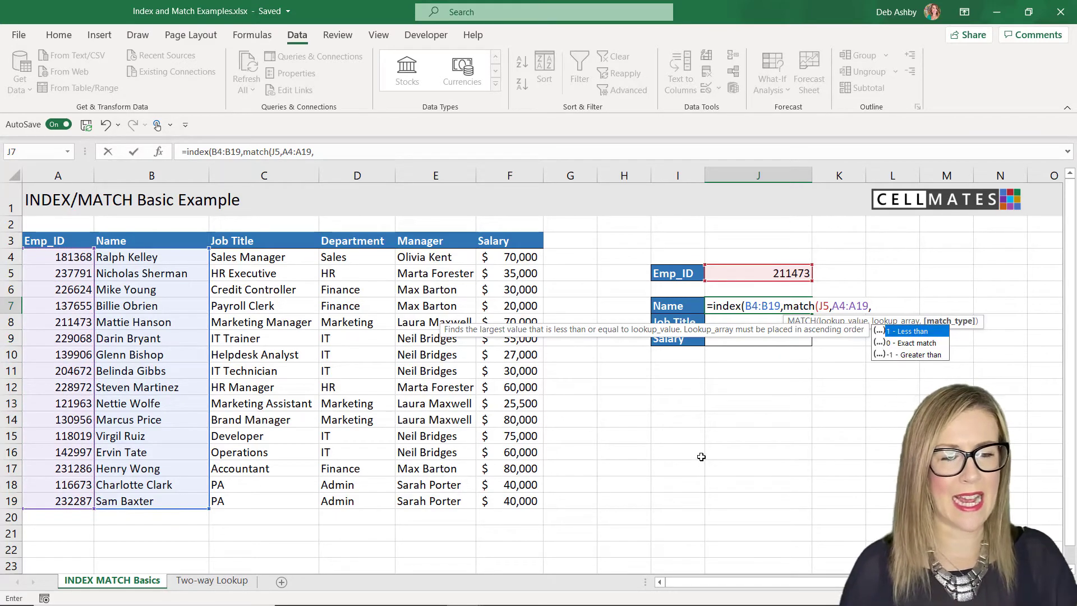
{"action": "type", "text": "0"}
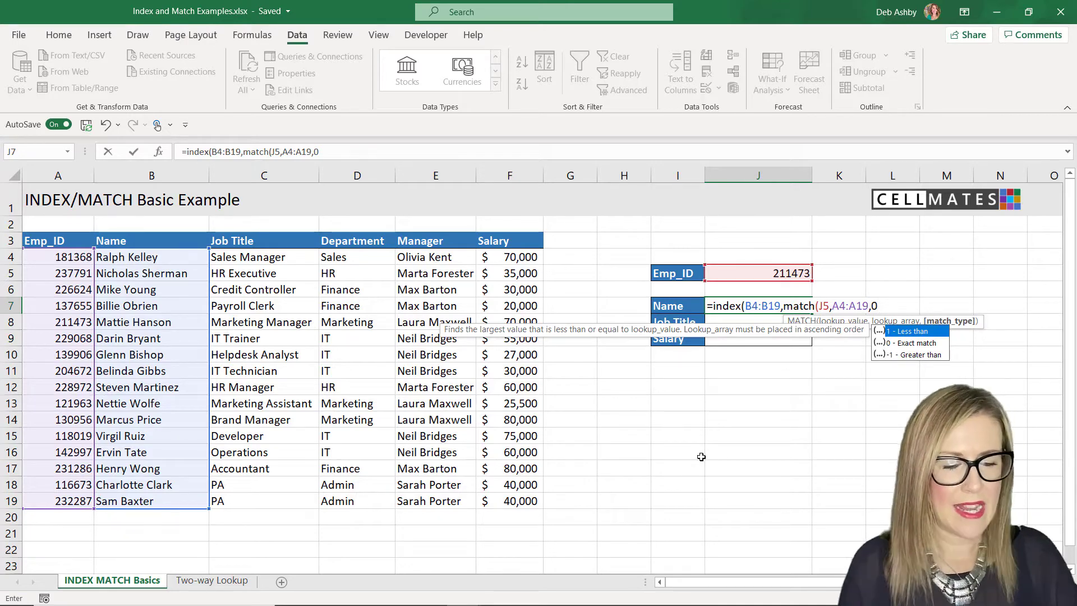
{"action": "type", "text": ")"}
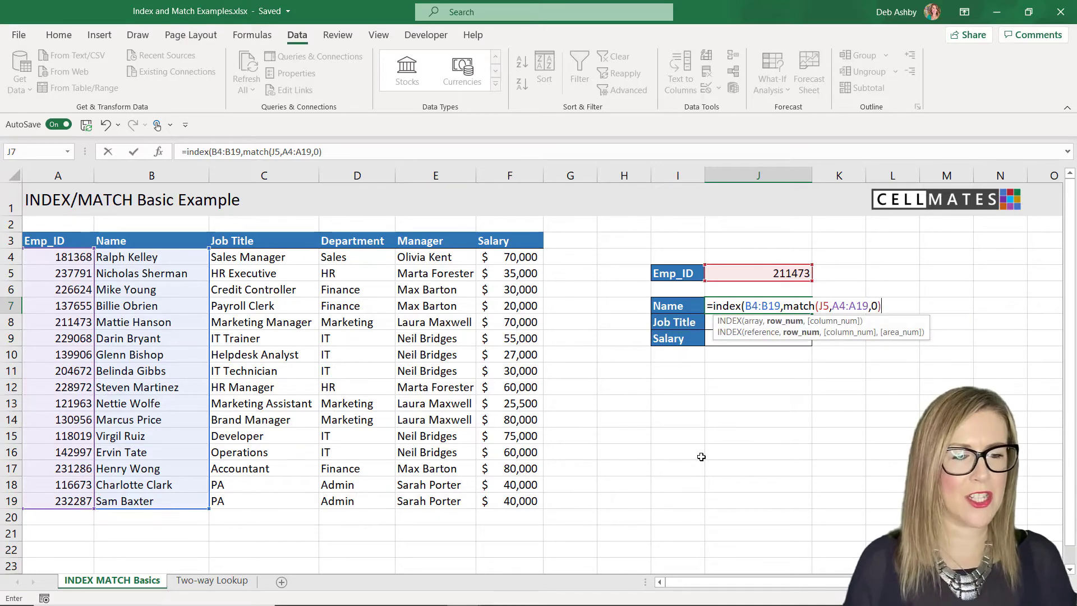
{"action": "type", "text": ")"}
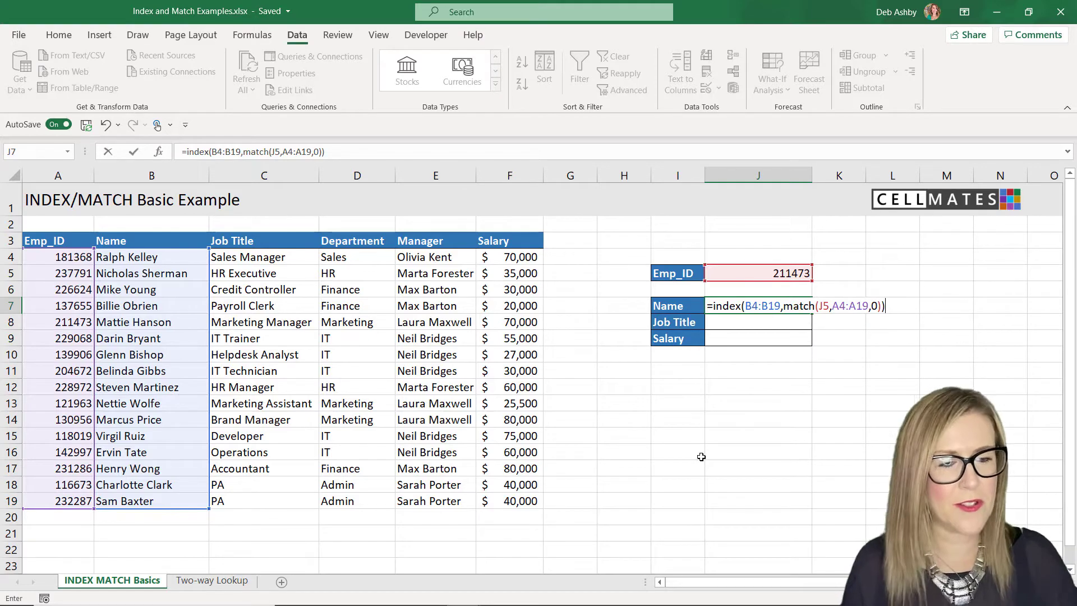
{"action": "key", "text": "Return"}
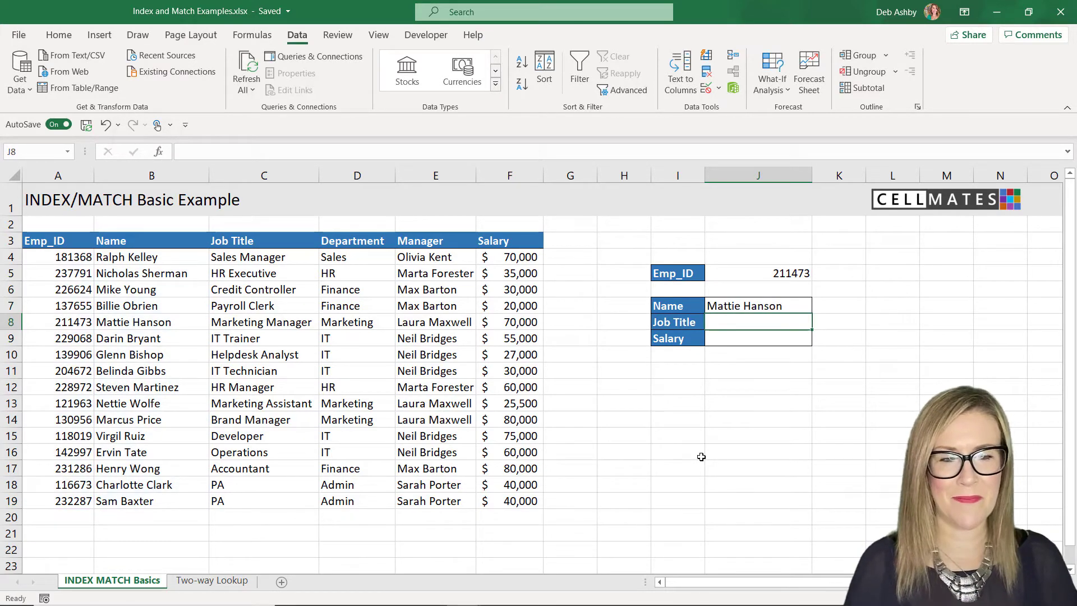
{"action": "left_click", "coordinate": [808, 274]}
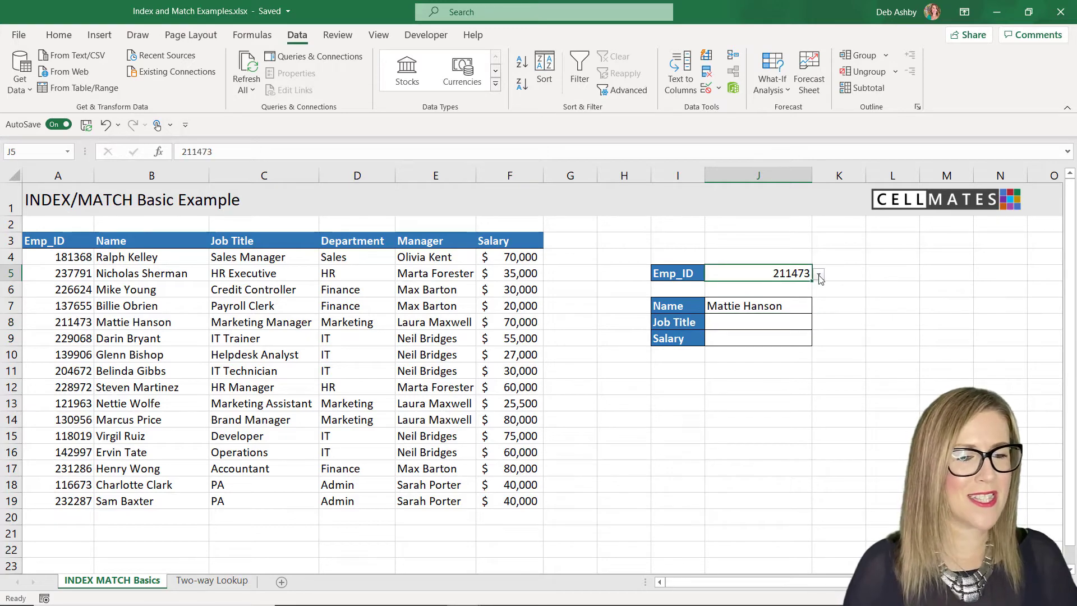
{"action": "left_click", "coordinate": [819, 274]}
{"action": "left_click", "coordinate": [756, 333]}
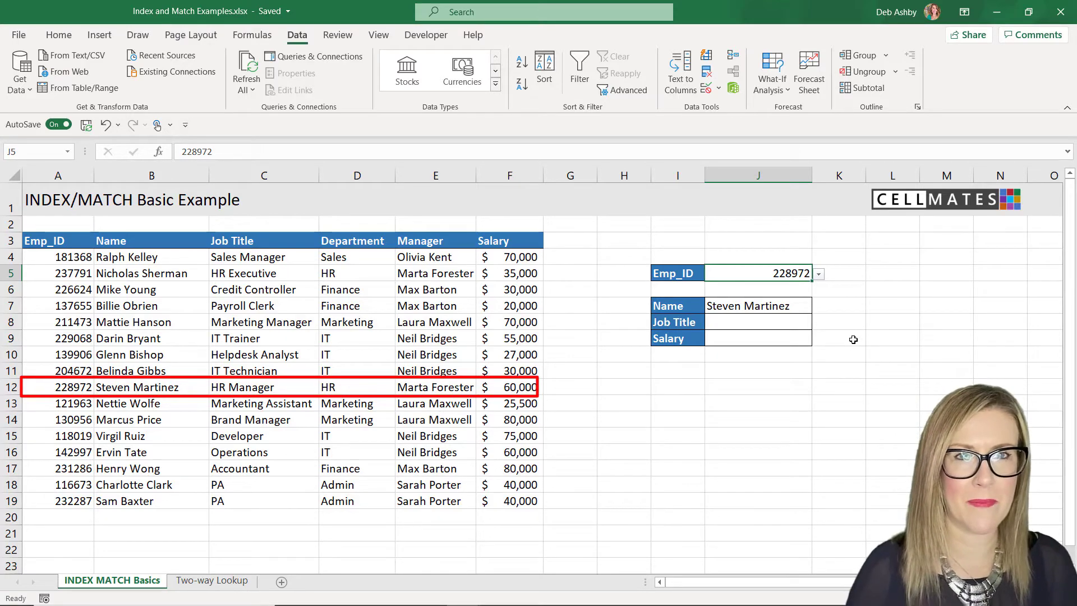
- Enter =INDEX(C4:C19,MATCH(J5,A4:A19,0)) in J8, returning HR Manager
{"action": "left_click", "coordinate": [730, 324]}
{"action": "type", "text": "=index("}
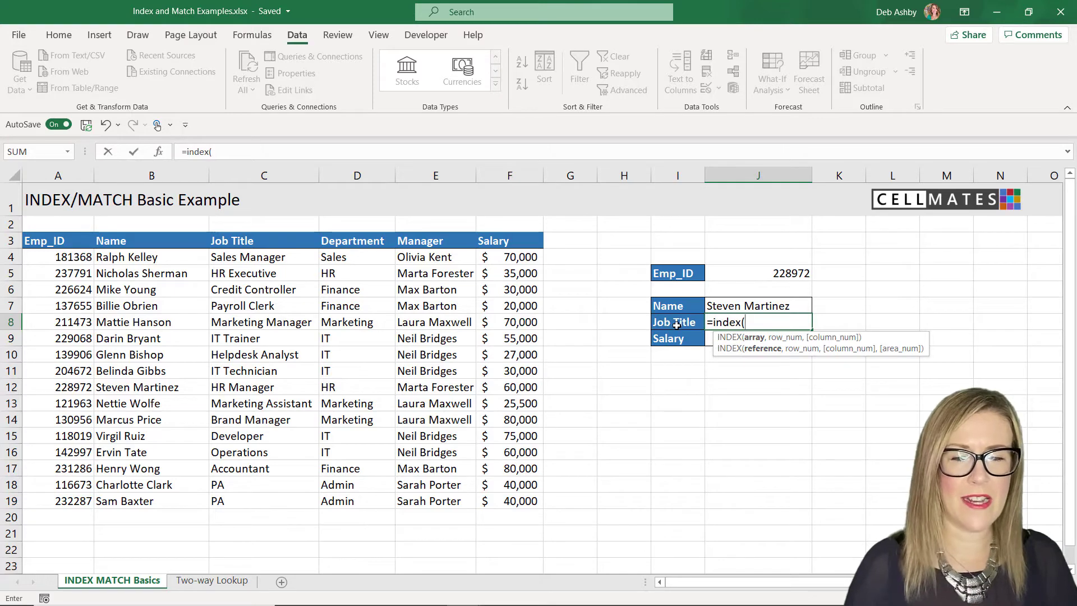
{"action": "left_click_drag", "start_coordinate": [256, 258], "coordinate": [254, 507]}
{"action": "type", "text": ","}
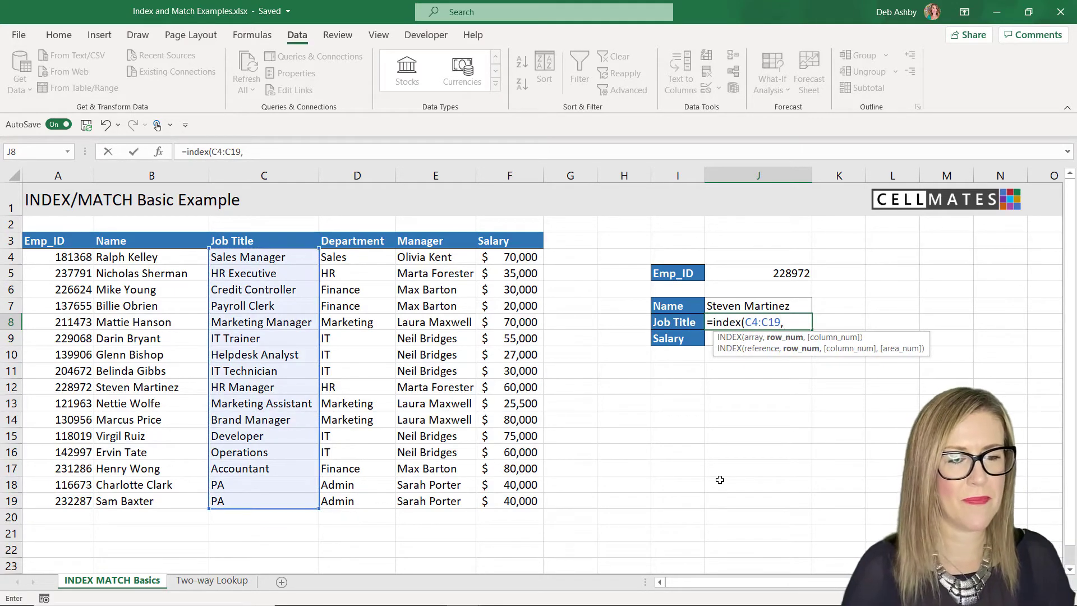
{"action": "type", "text": "match("}
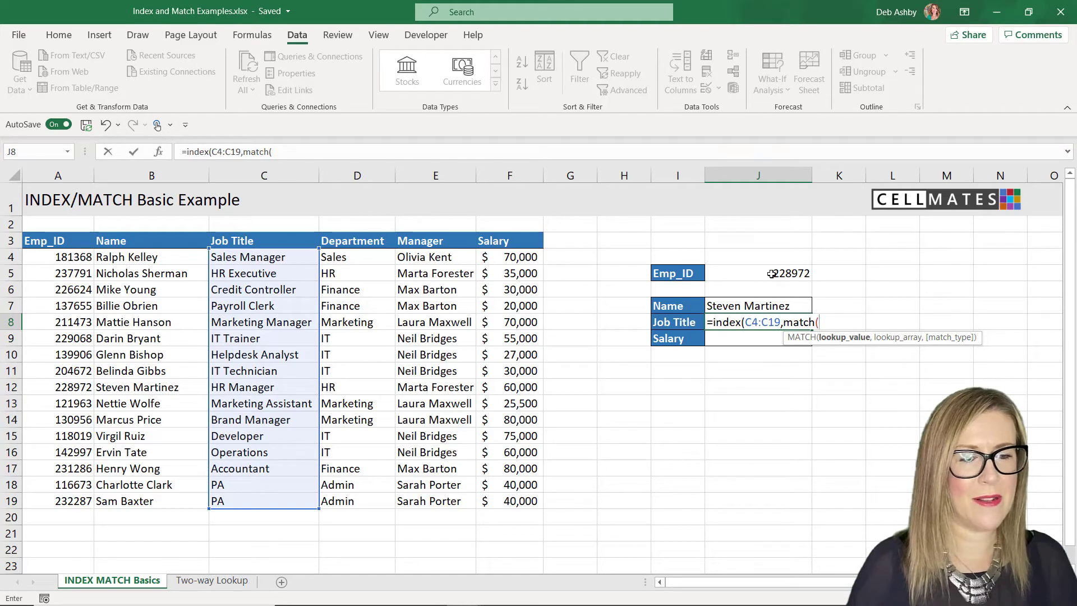
{"action": "left_click", "coordinate": [808, 280]}
{"action": "type", "text": ","}
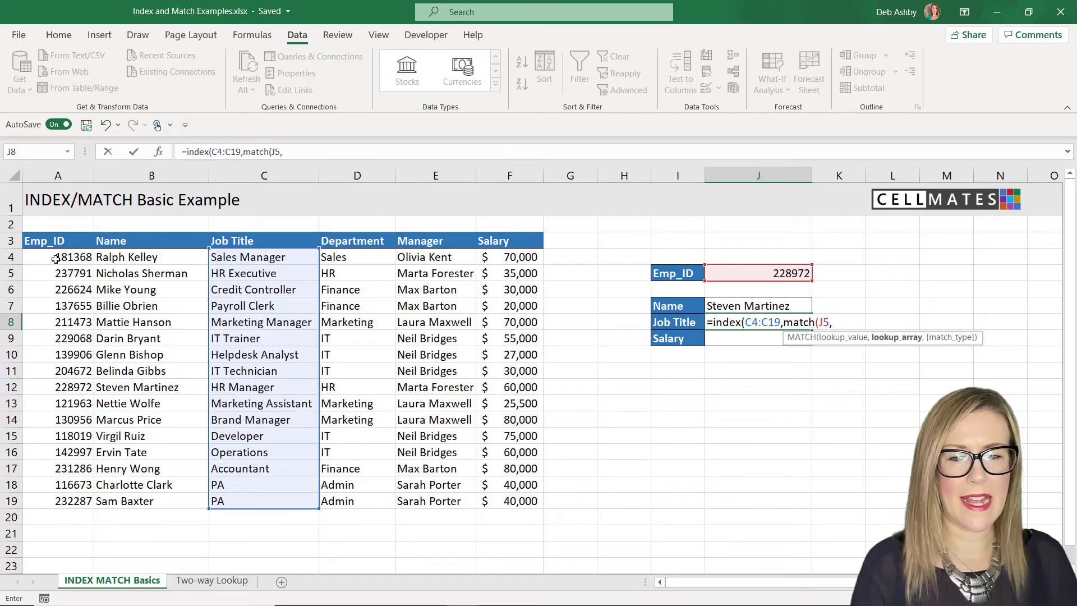
{"action": "left_click_drag", "start_coordinate": [57, 258], "coordinate": [43, 502]}
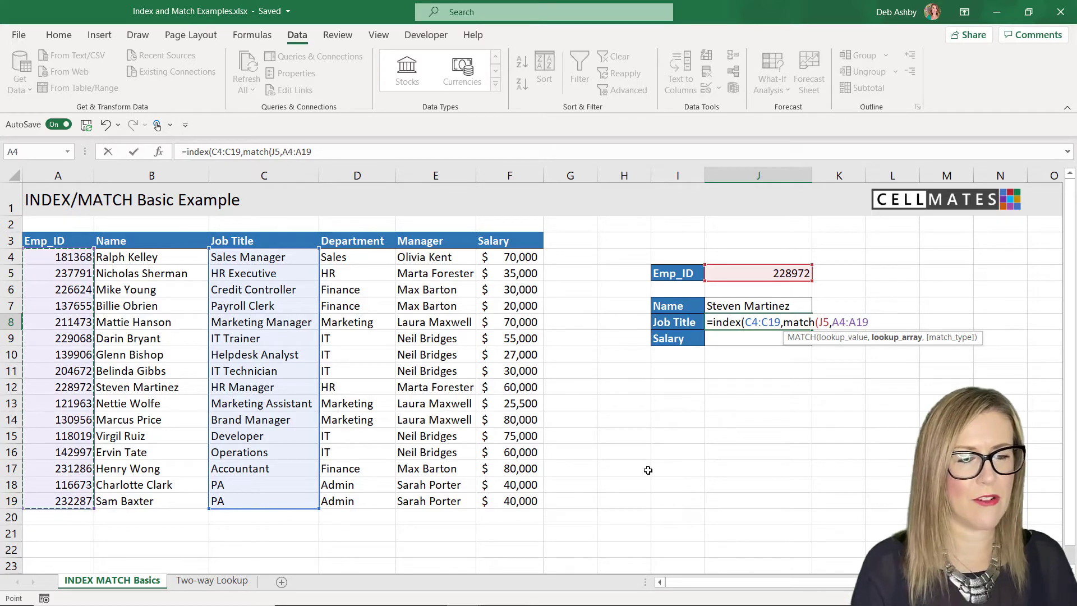
{"action": "type", "text": ",0"}
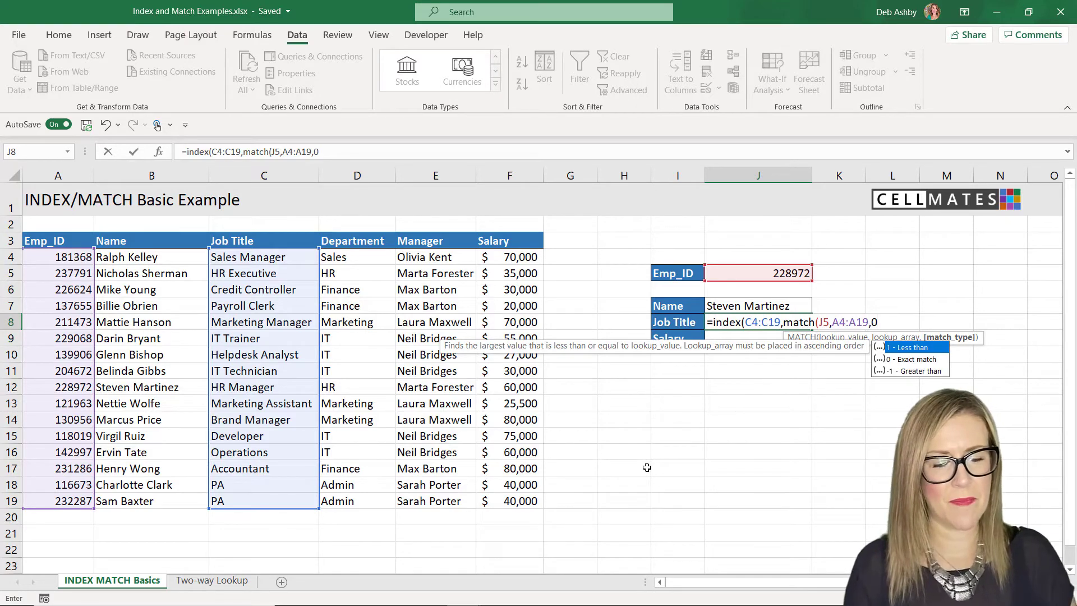
{"action": "type", "text": "))"}
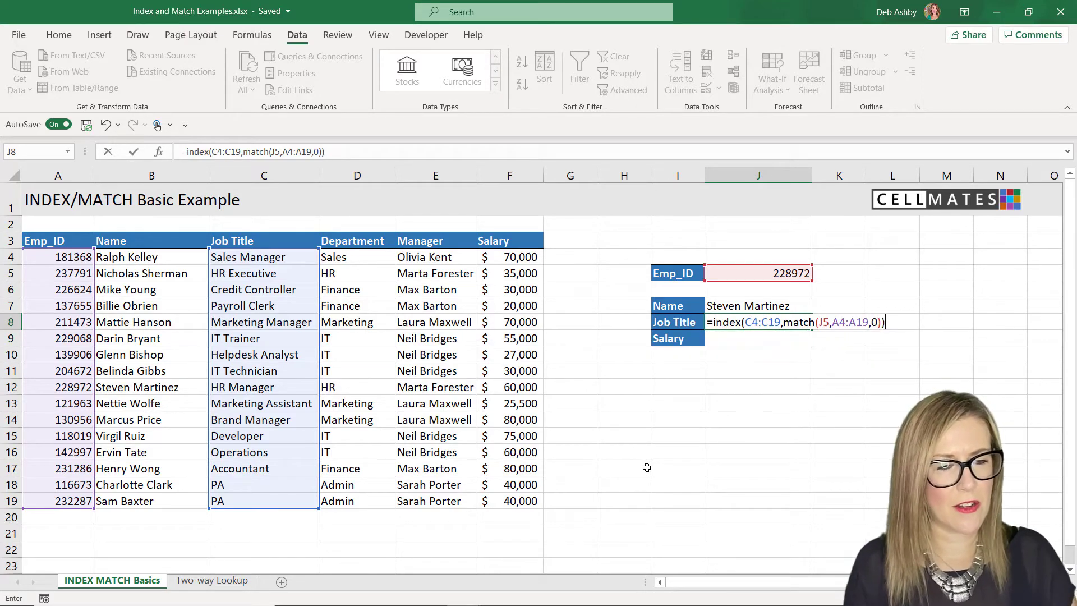
{"action": "key", "text": "Return"}
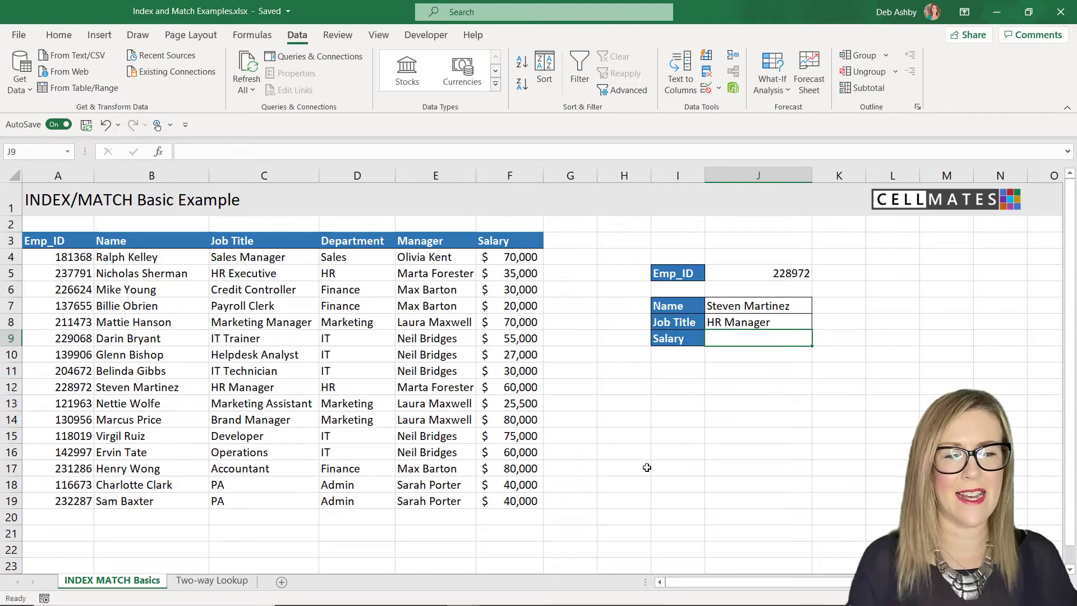
- Choose Emp_ID 130956 from J5's dropdown and confirm J8 shows Brand Manager
{"action": "left_click", "coordinate": [242, 391]}
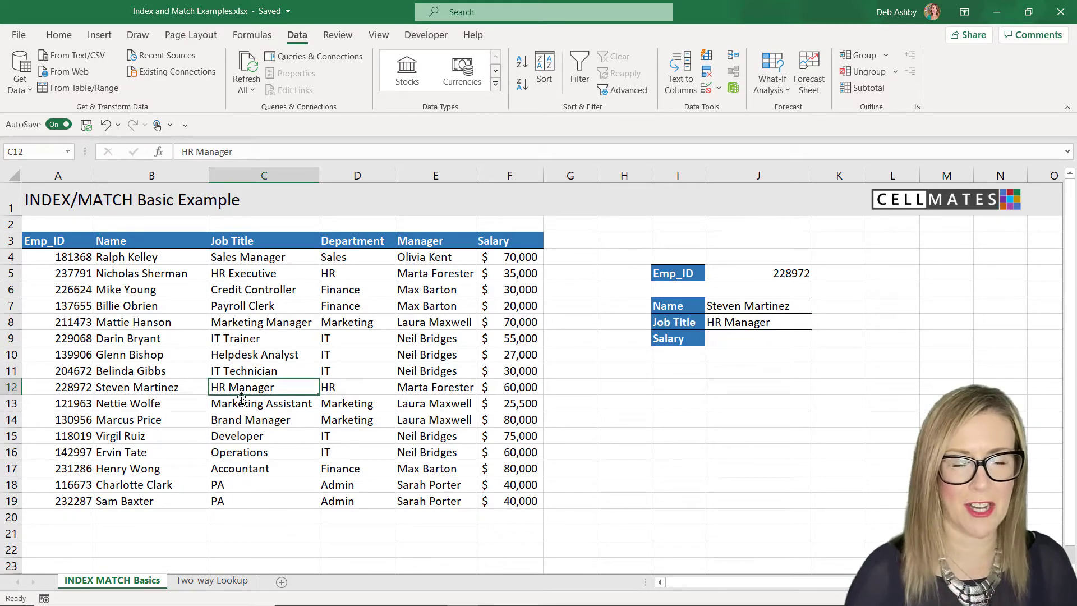
{"action": "left_click", "coordinate": [727, 279]}
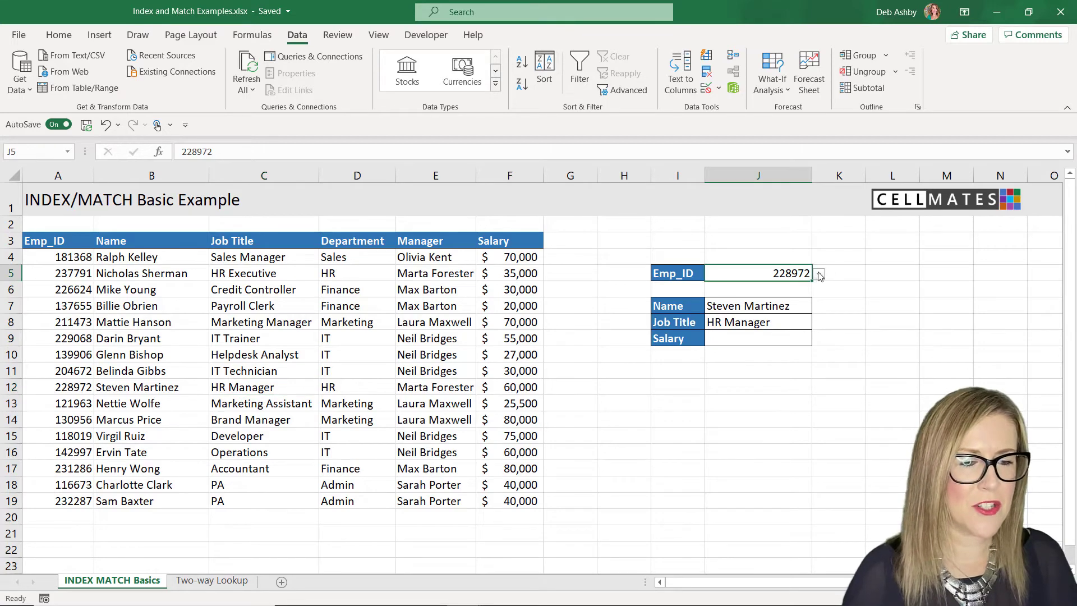
{"action": "left_click", "coordinate": [819, 276]}
{"action": "left_click", "coordinate": [786, 308]}
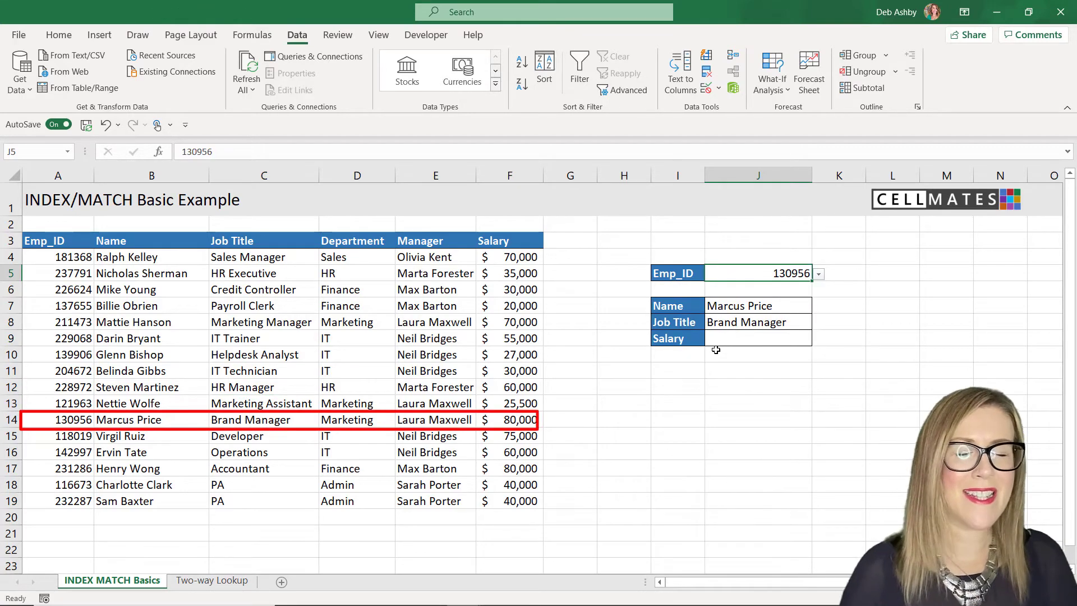
{"action": "double_click", "coordinate": [760, 324]}
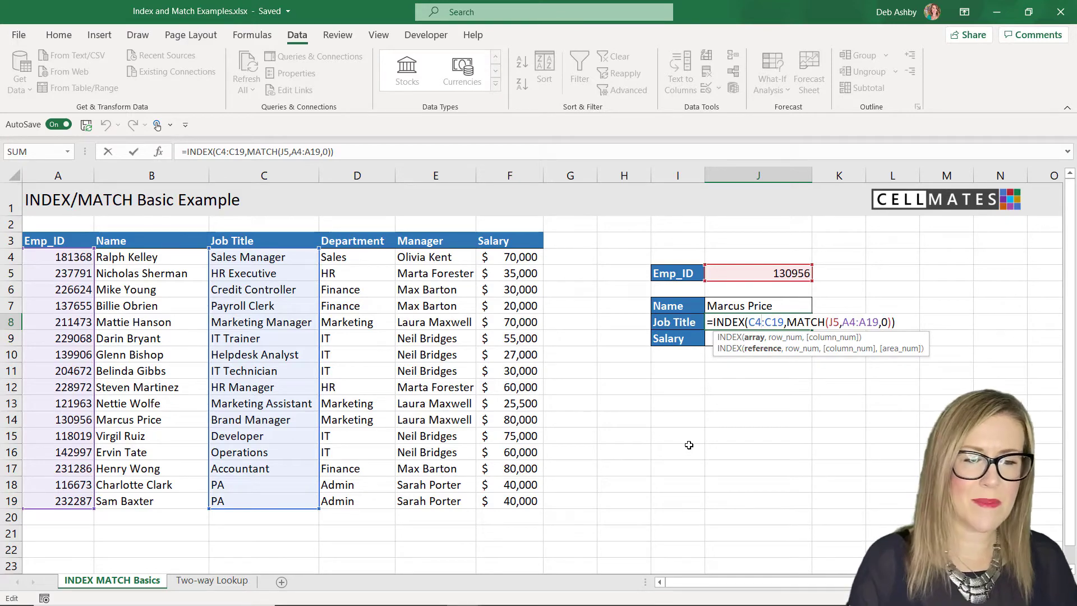
{"action": "key", "text": "ctrl+Return"}
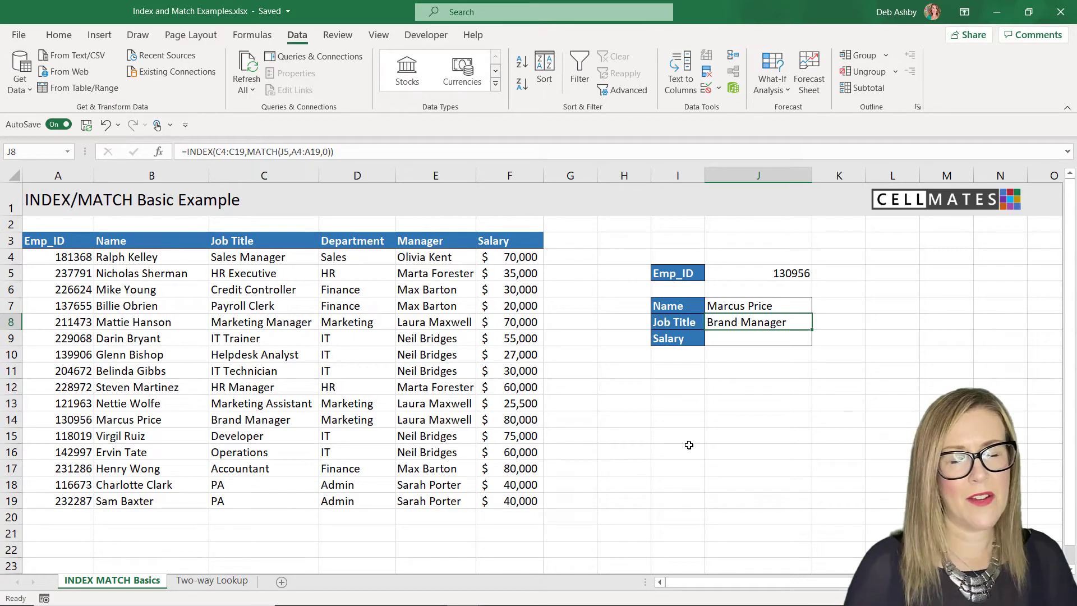
- Try several column selections, then select the whole table A3:F19 including headers
{"action": "left_click", "coordinate": [673, 425]}
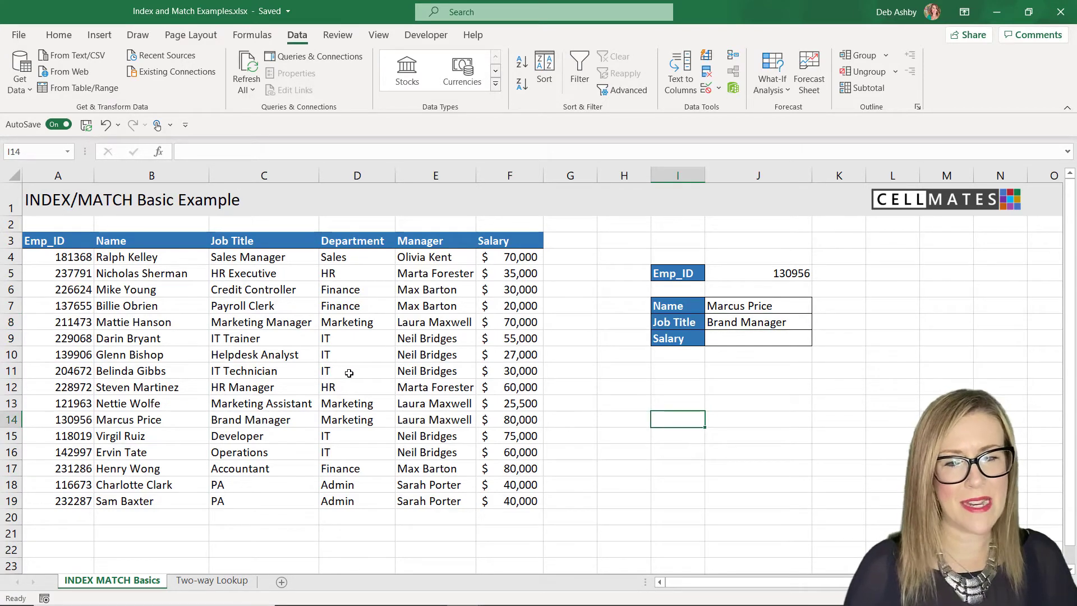
{"action": "left_click_drag", "start_coordinate": [152, 241], "coordinate": [147, 502]}
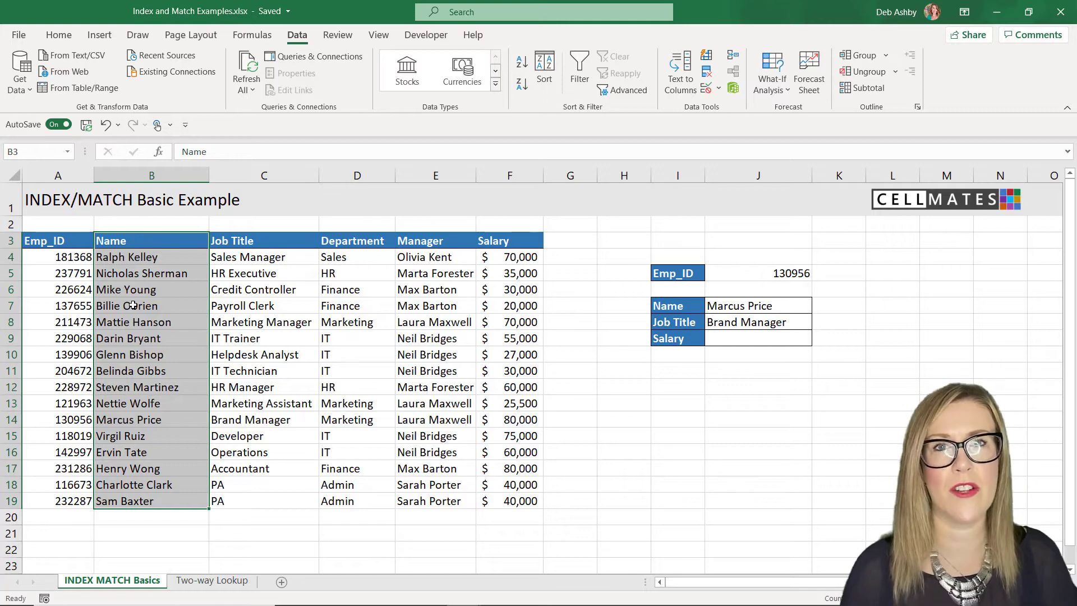
{"action": "left_click", "coordinate": [617, 404]}
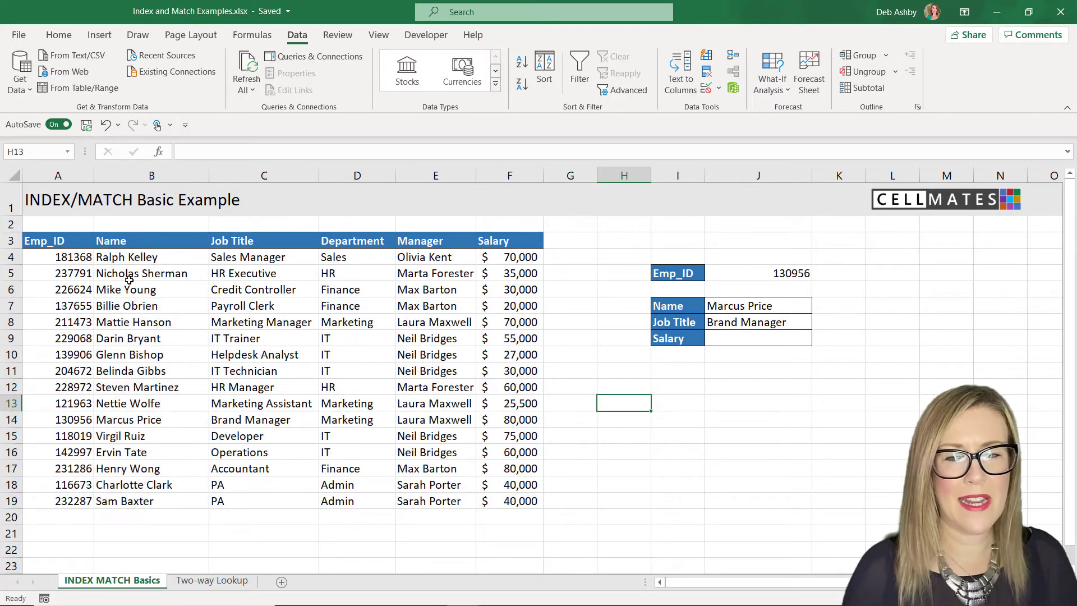
{"action": "left_click_drag", "start_coordinate": [40, 243], "coordinate": [264, 258]}
{"action": "left_click", "coordinate": [134, 305]}
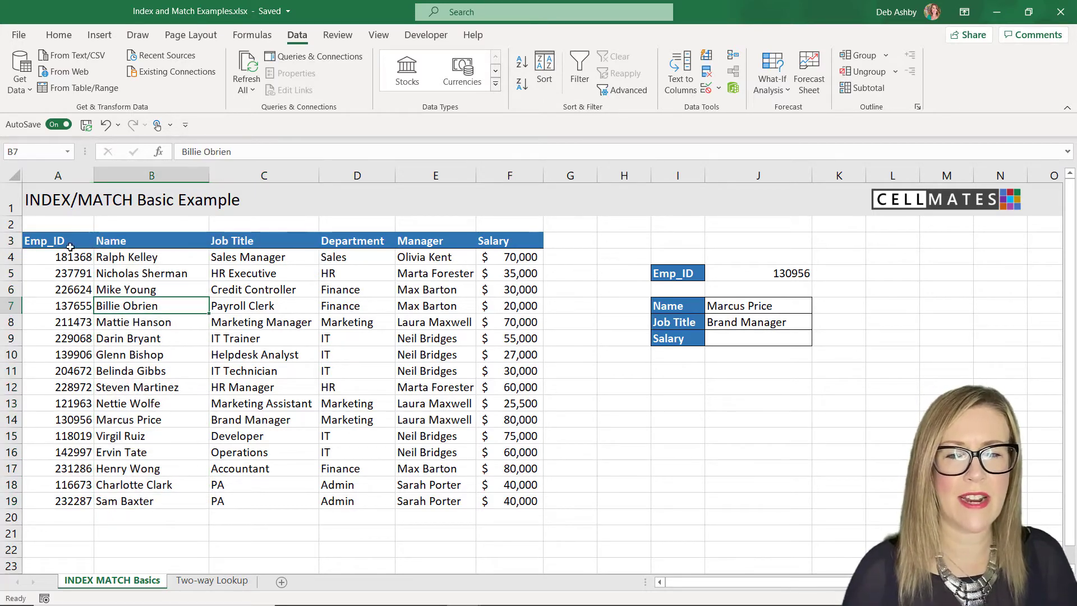
{"action": "left_click_drag", "start_coordinate": [62, 241], "coordinate": [60, 502]}
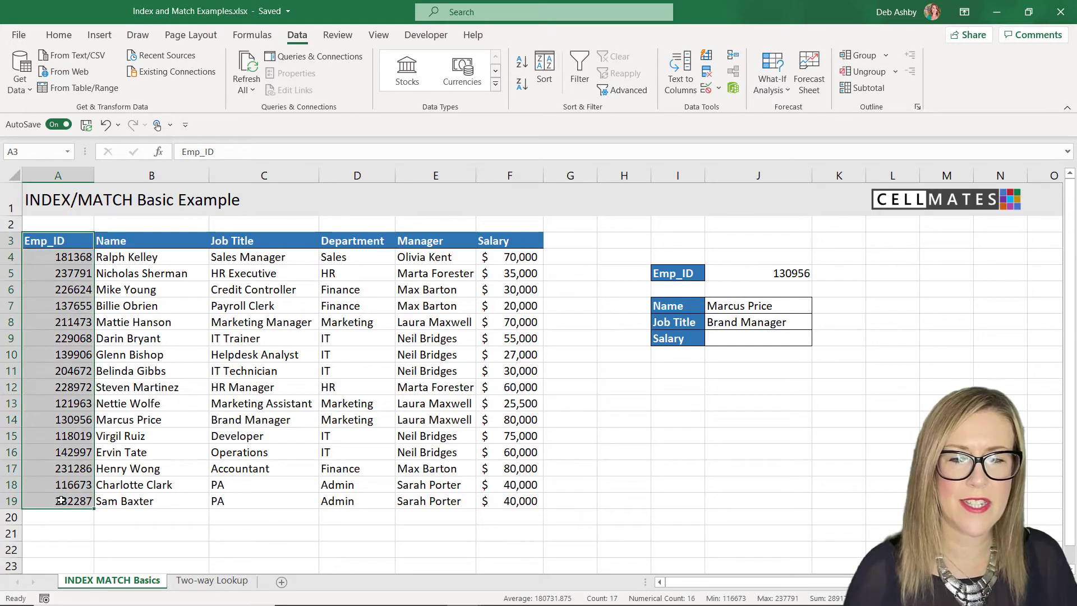
{"action": "left_click_drag", "start_coordinate": [152, 243], "coordinate": [143, 501]}
{"action": "left_click_drag", "start_coordinate": [241, 241], "coordinate": [258, 501]}
{"action": "left_click", "coordinate": [340, 336]}
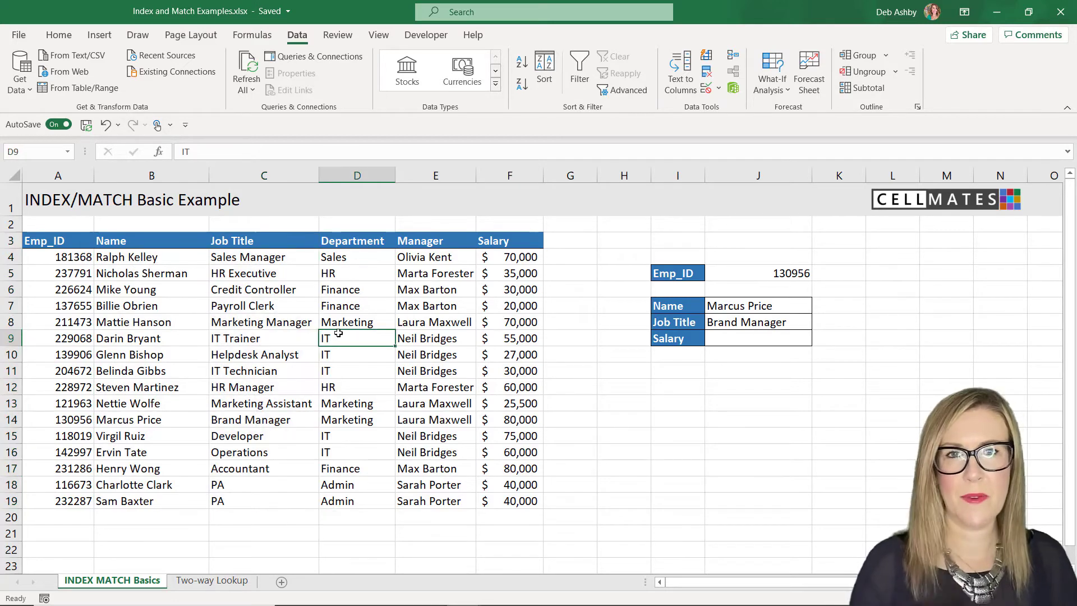
{"action": "left_click_drag", "start_coordinate": [63, 246], "coordinate": [513, 502]}
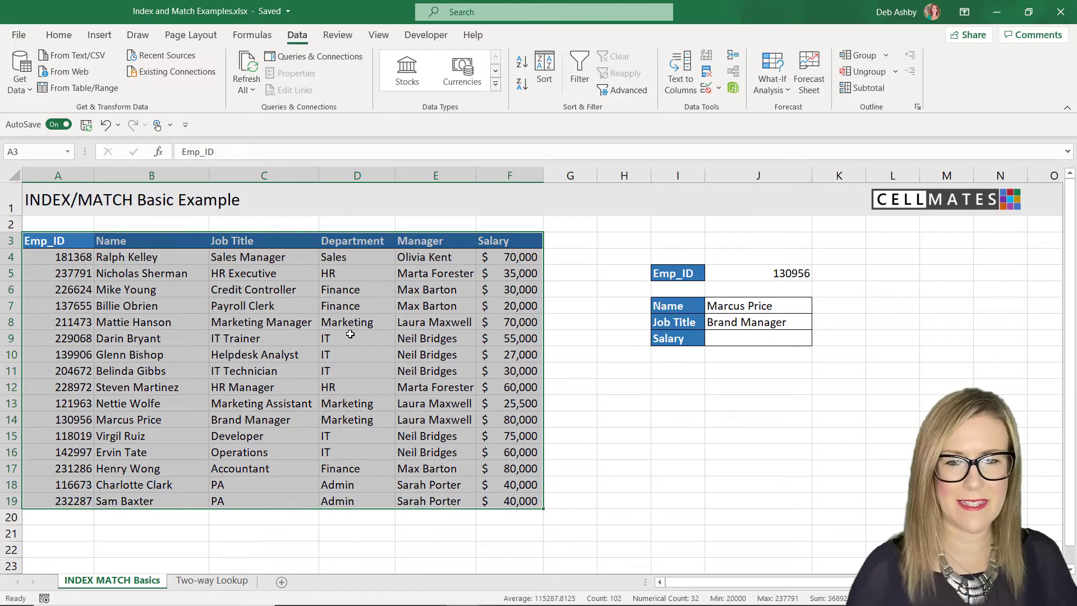
- Create range names from the table's top-row headers with Create from Selection
{"action": "left_click", "coordinate": [250, 37]}
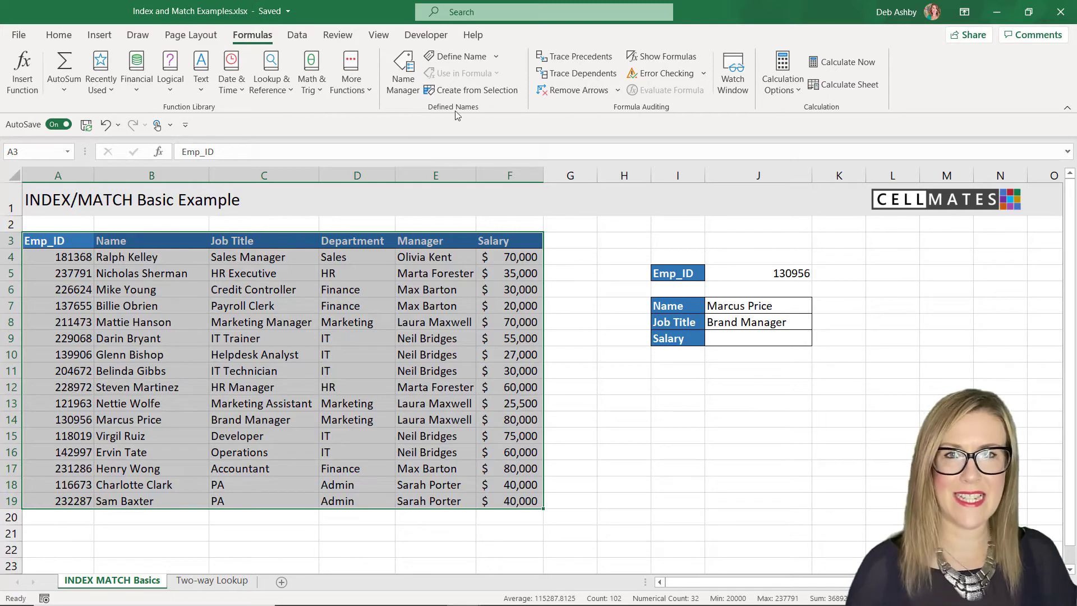
{"action": "left_click", "coordinate": [479, 94]}
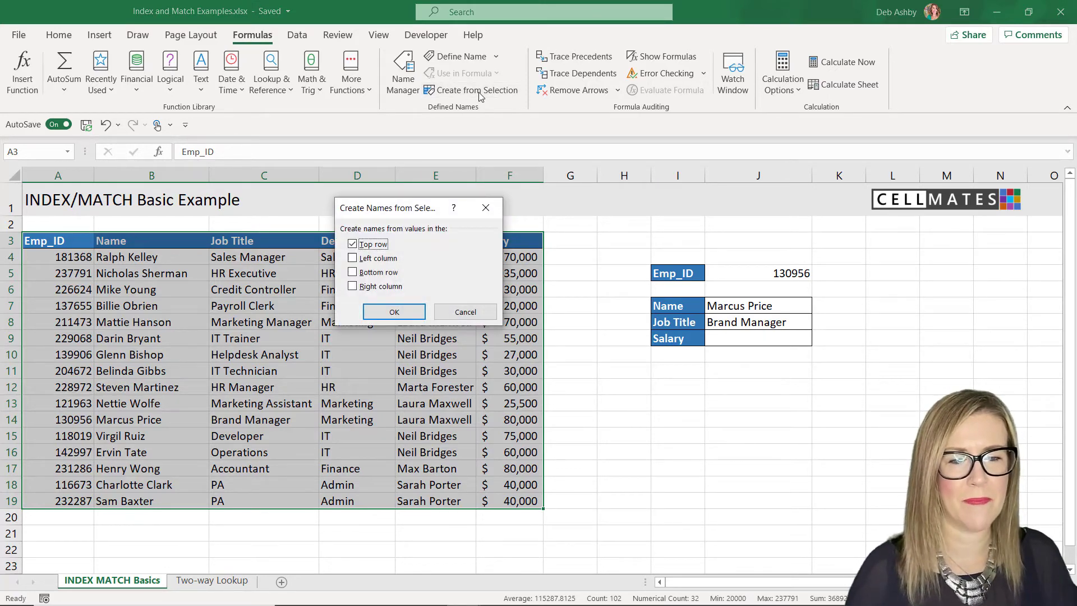
{"action": "left_click_drag", "start_coordinate": [423, 203], "coordinate": [410, 309]}
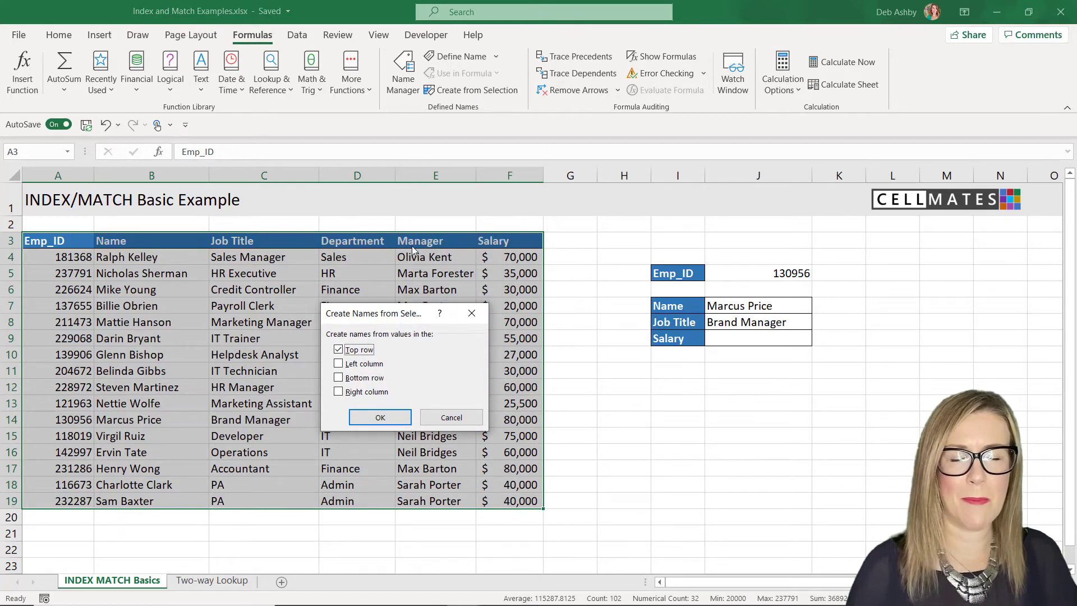
{"action": "left_click", "coordinate": [380, 417]}
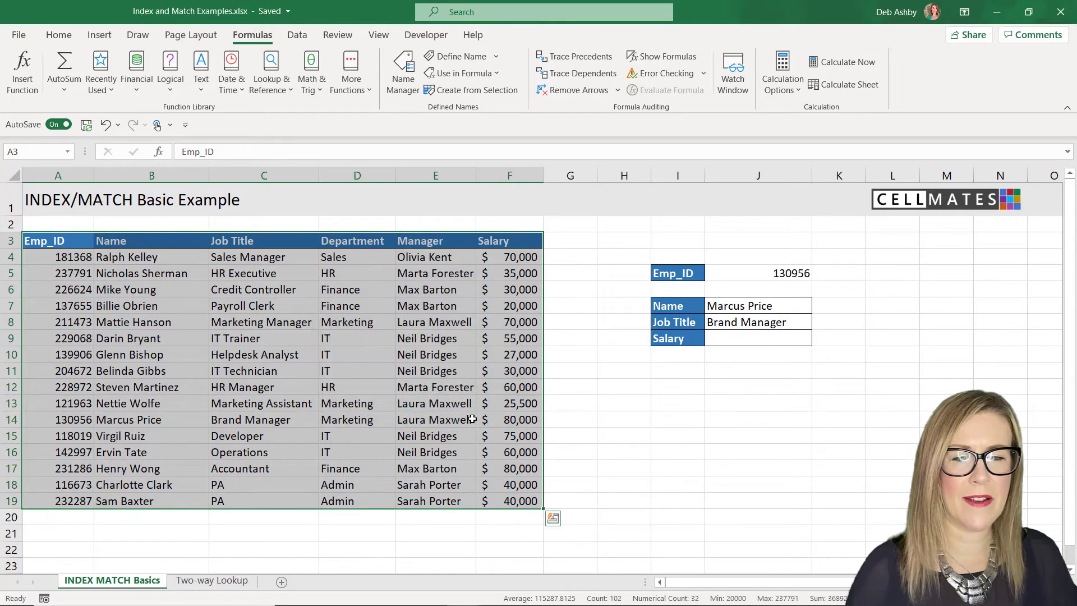
- Check the Emp_ID and Manager names from the Name Box list
{"action": "left_click", "coordinate": [68, 151]}
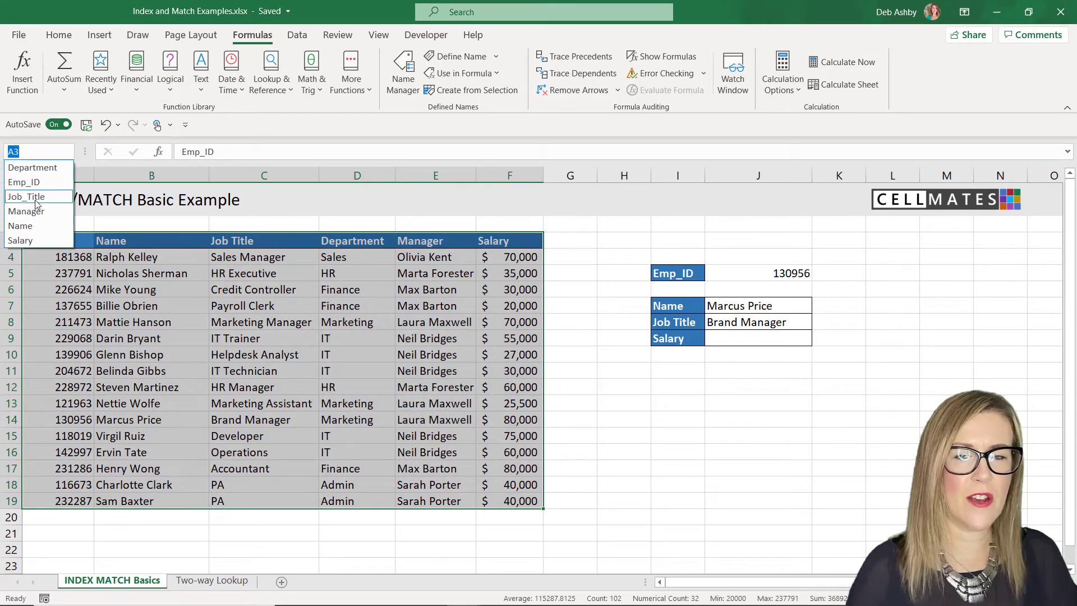
{"action": "key", "text": "Return"}
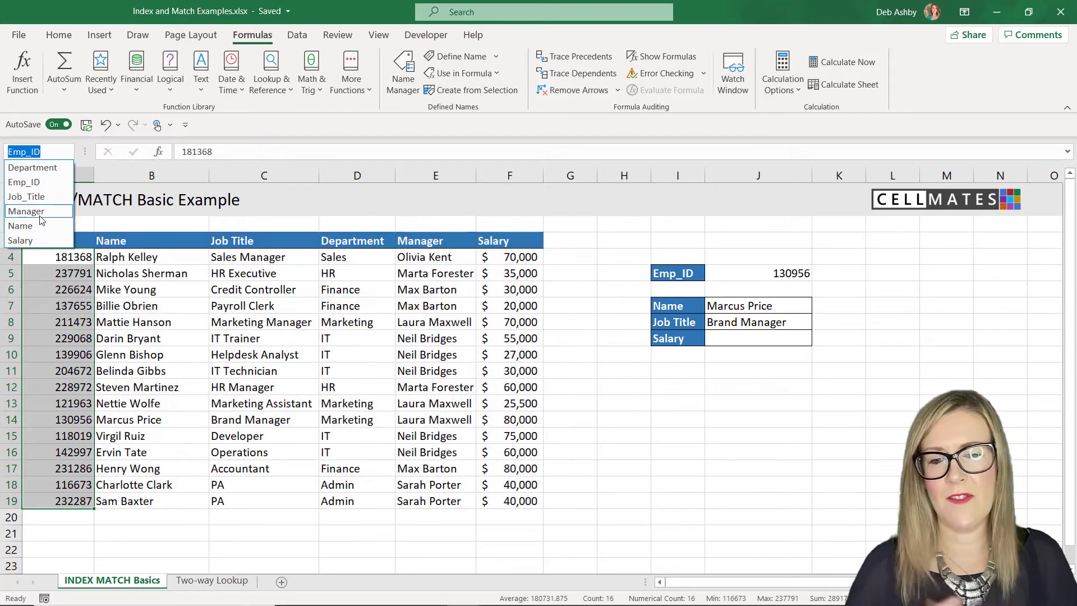
{"action": "left_click", "coordinate": [40, 216]}
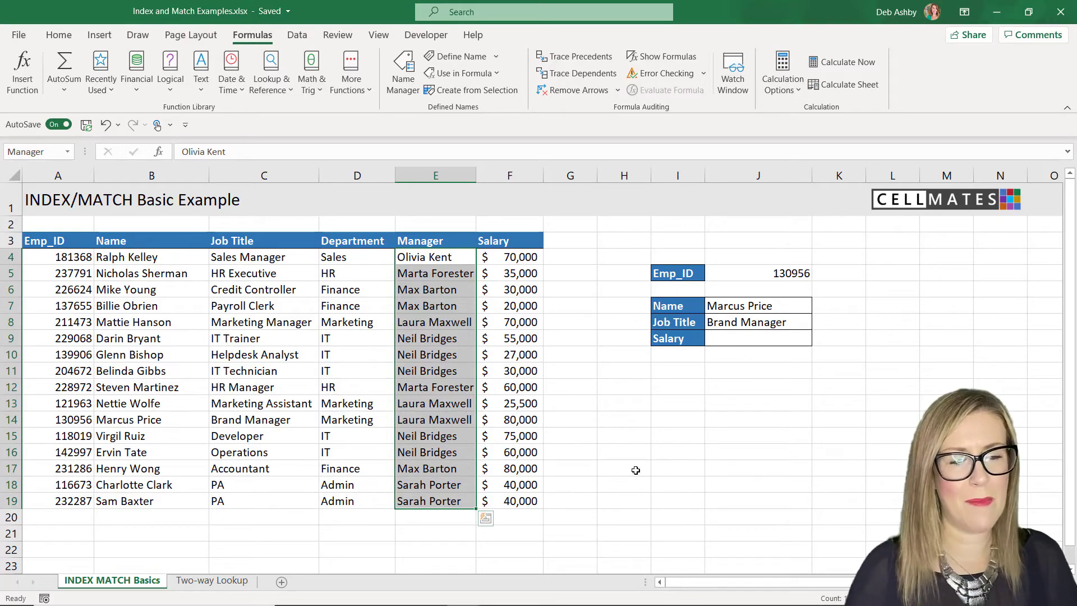
{"action": "left_click", "coordinate": [729, 339]}
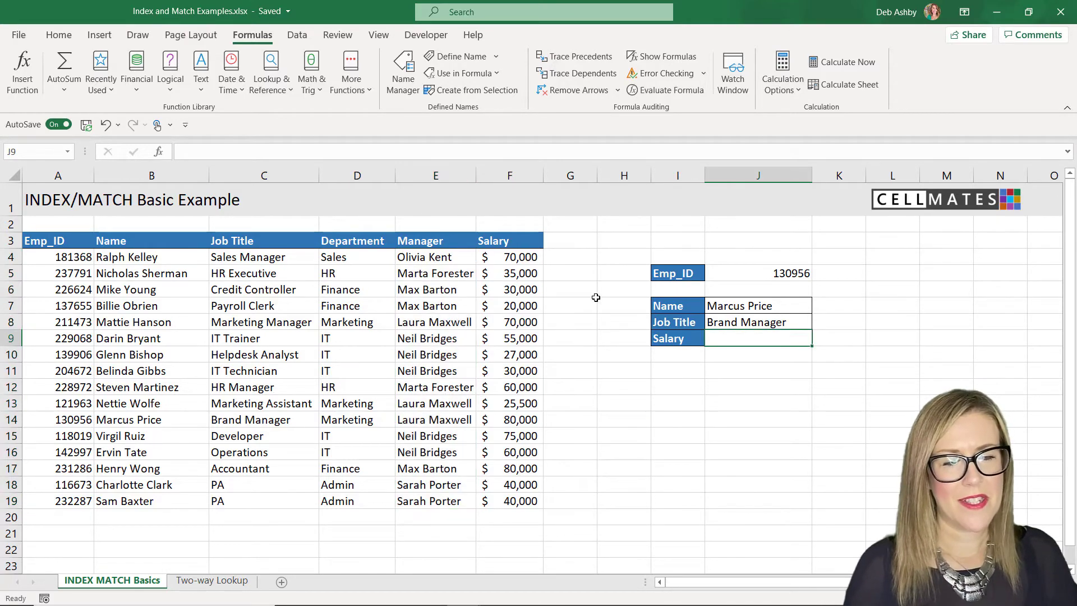
- In J9, begin =index(Salary,match( using the Salary named range
{"action": "type", "text": "=in"}
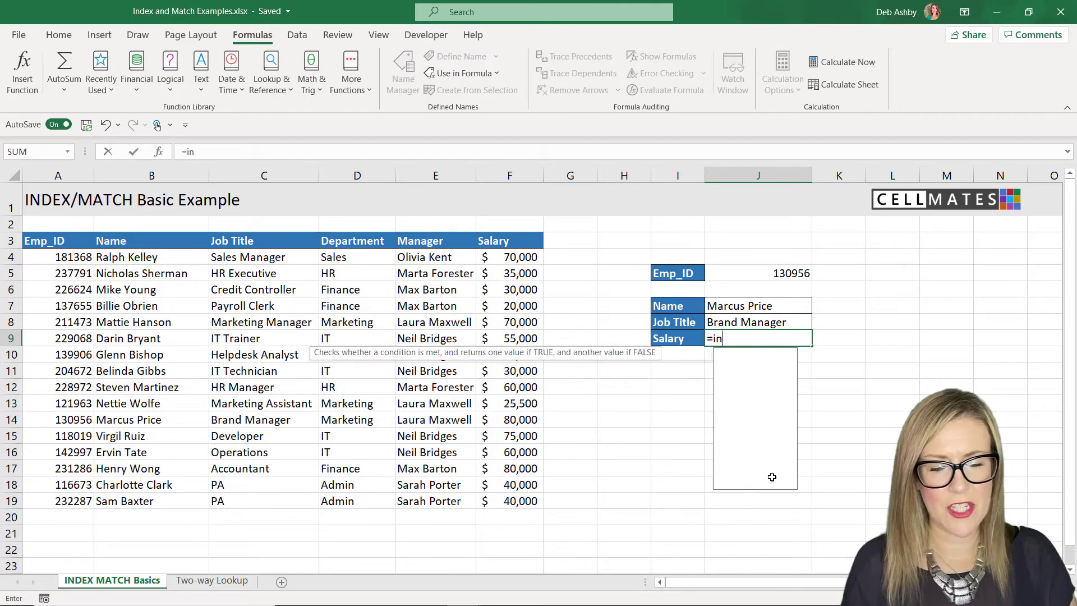
{"action": "type", "text": "dex("}
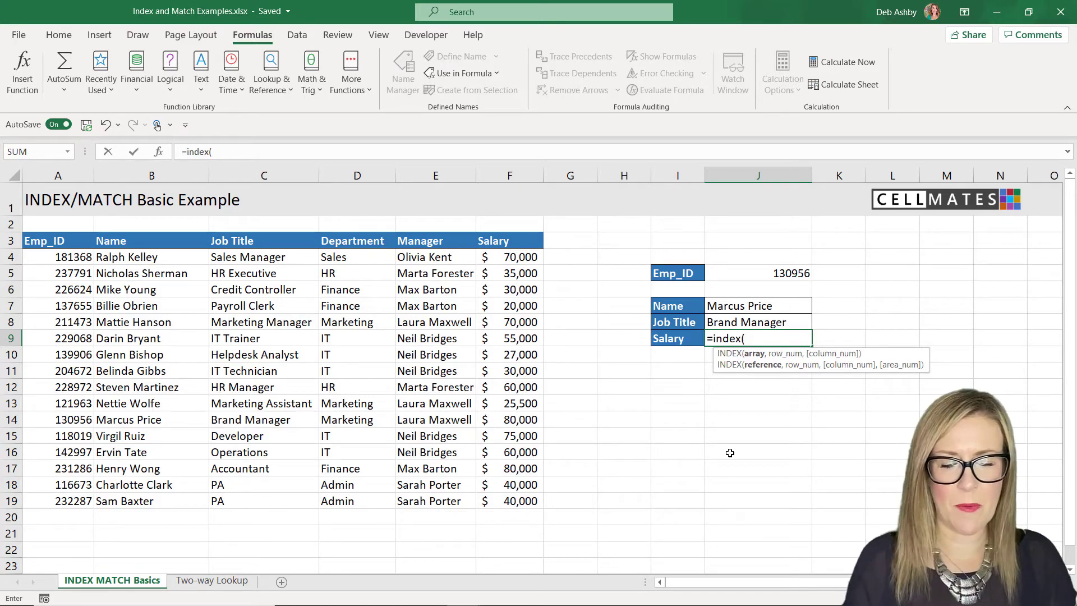
{"action": "type", "text": "Sa"}
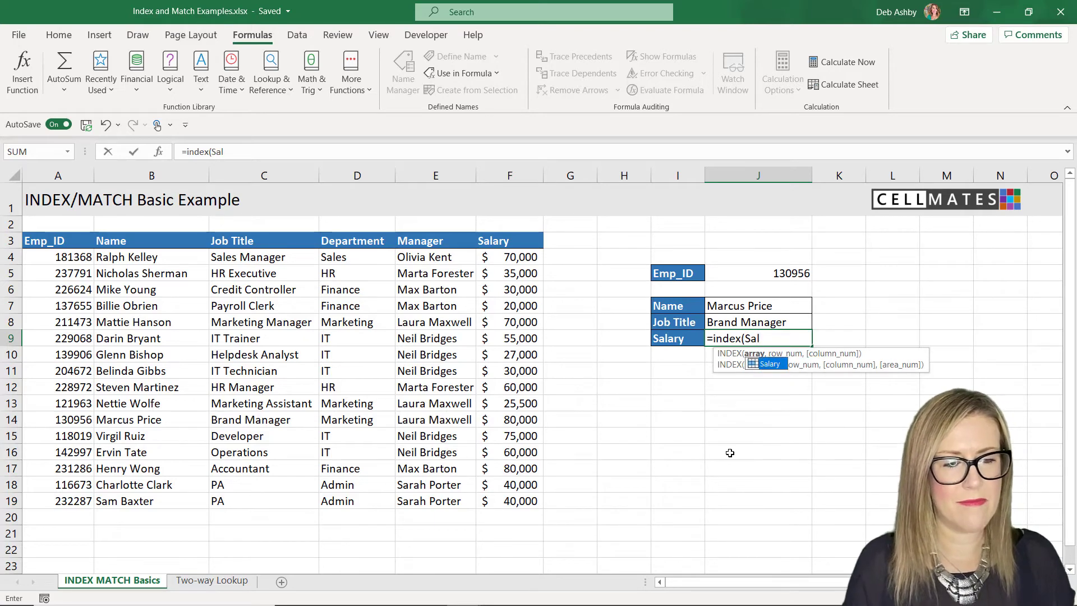
{"action": "type", "text": "l"}
{"action": "key", "text": "Tab"}
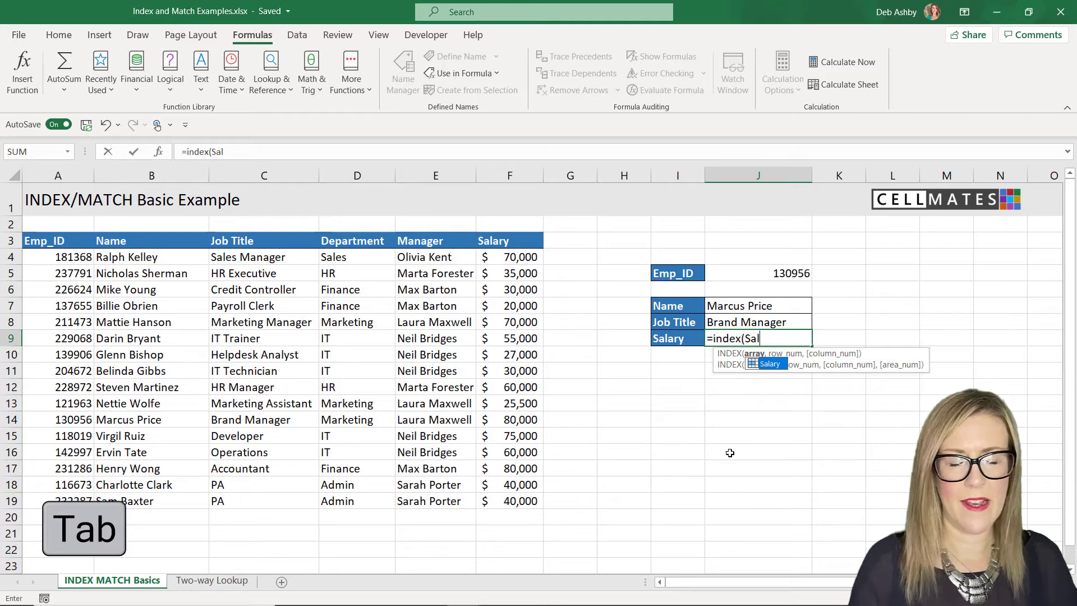
{"action": "key", "text": "Tab"}
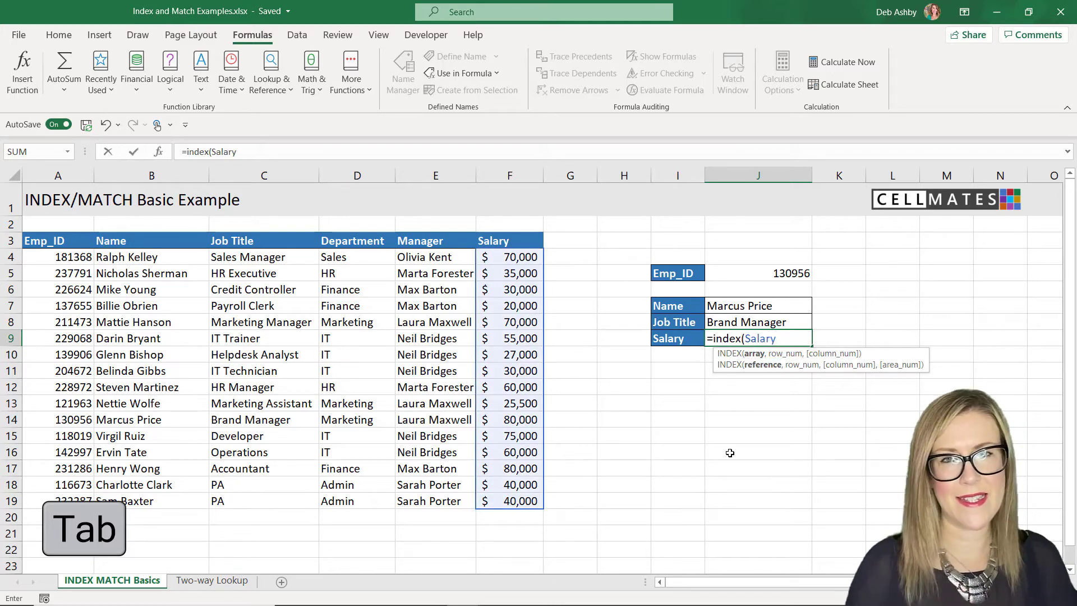
{"action": "type", "text": ","}
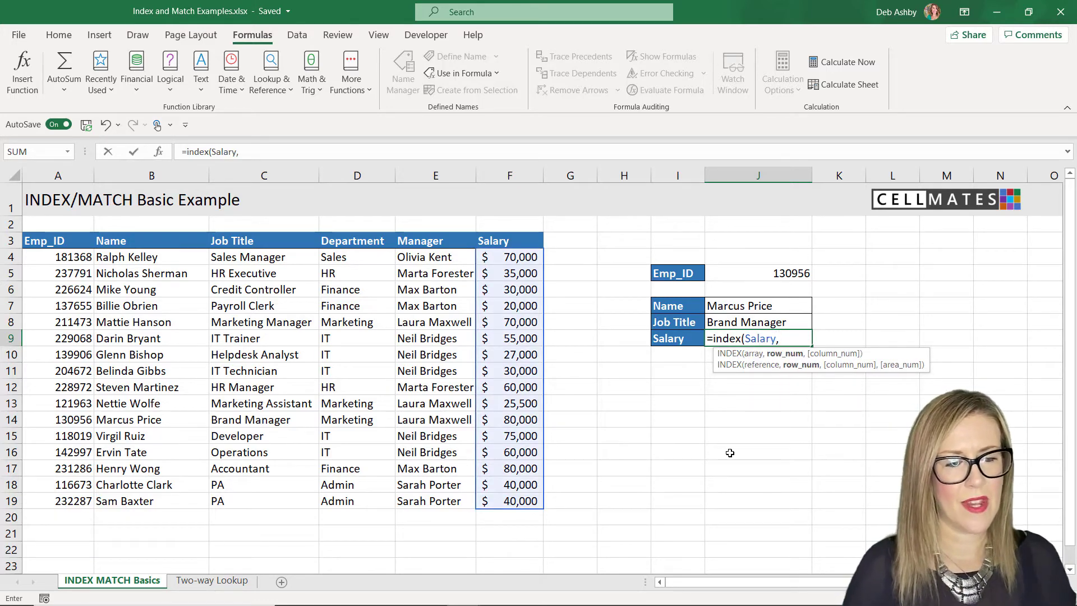
{"action": "type", "text": "match"}
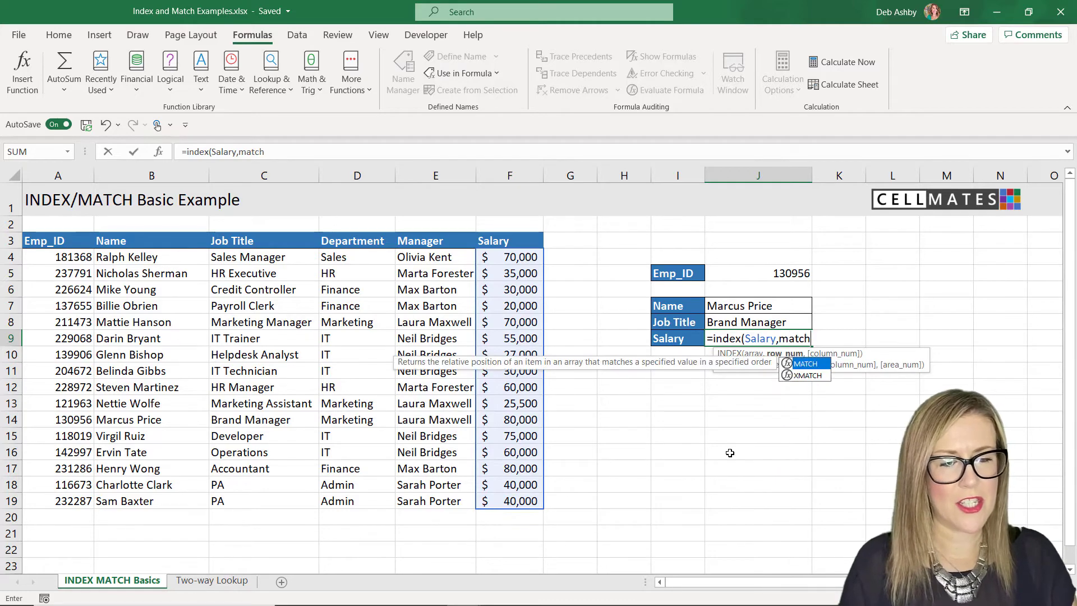
{"action": "type", "text": "("}
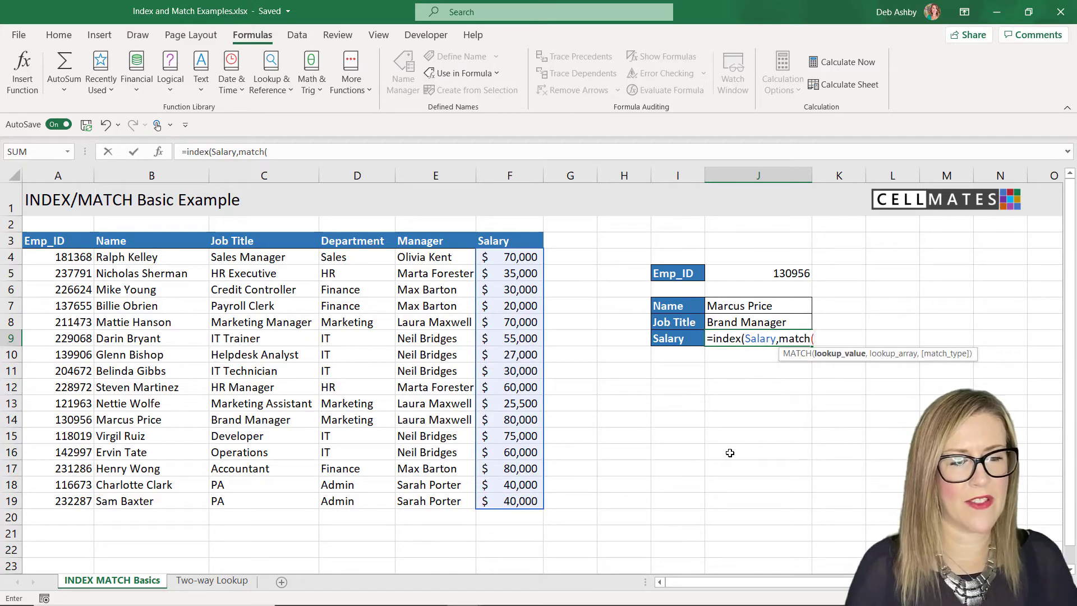
- Fill in the MATCH as match(J5,Emp_ID,0), pasting Emp_ID from the F3 names list
{"action": "left_click", "coordinate": [770, 278]}
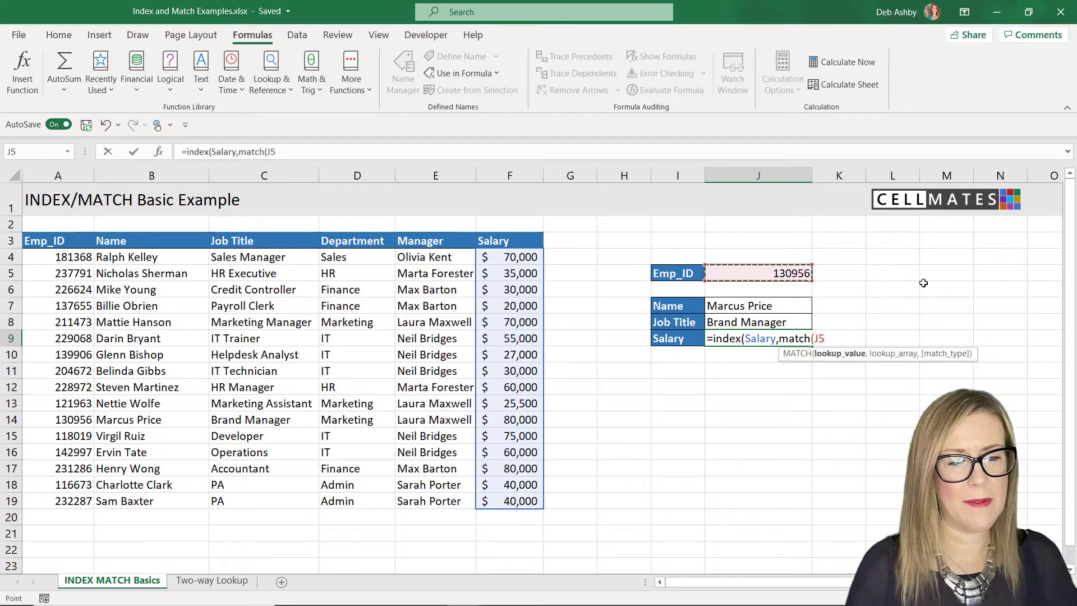
{"action": "type", "text": ","}
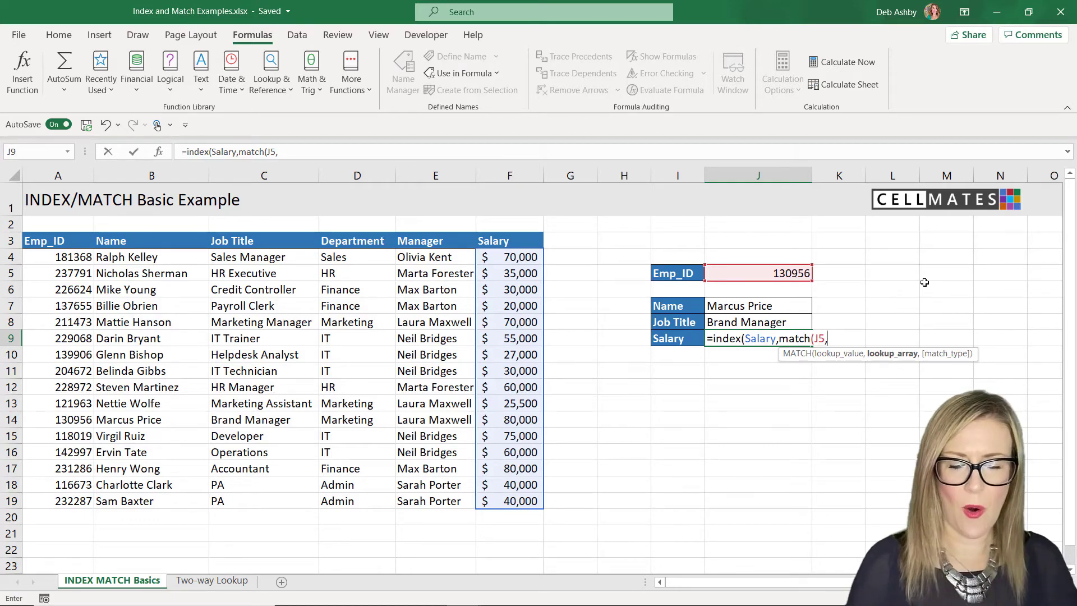
{"action": "key", "text": "F3"}
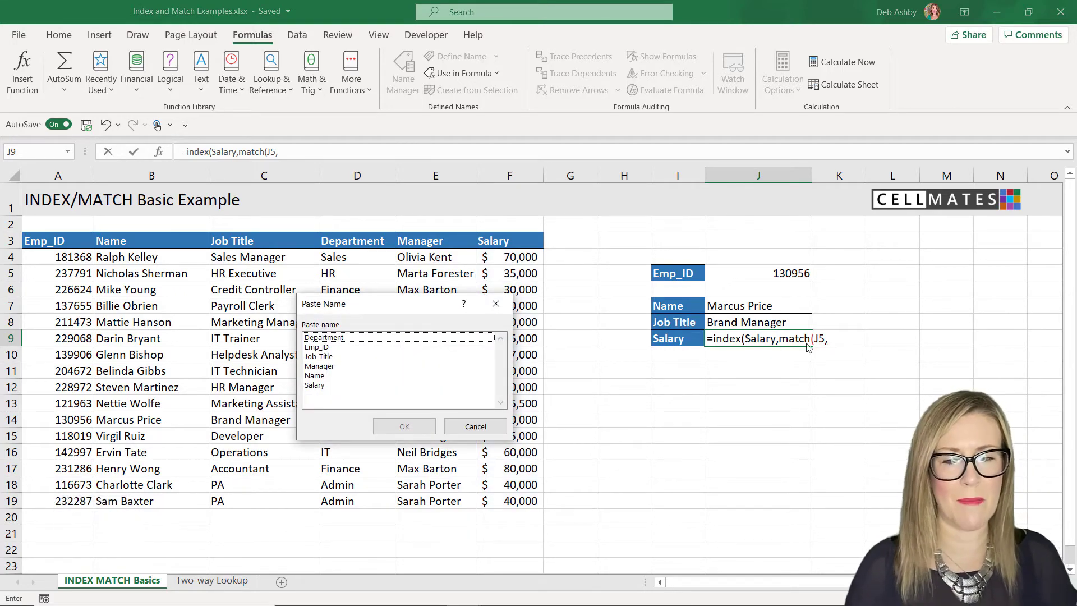
{"action": "left_click", "coordinate": [317, 347]}
{"action": "left_click", "coordinate": [404, 426]}
{"action": "type", "text": ","}
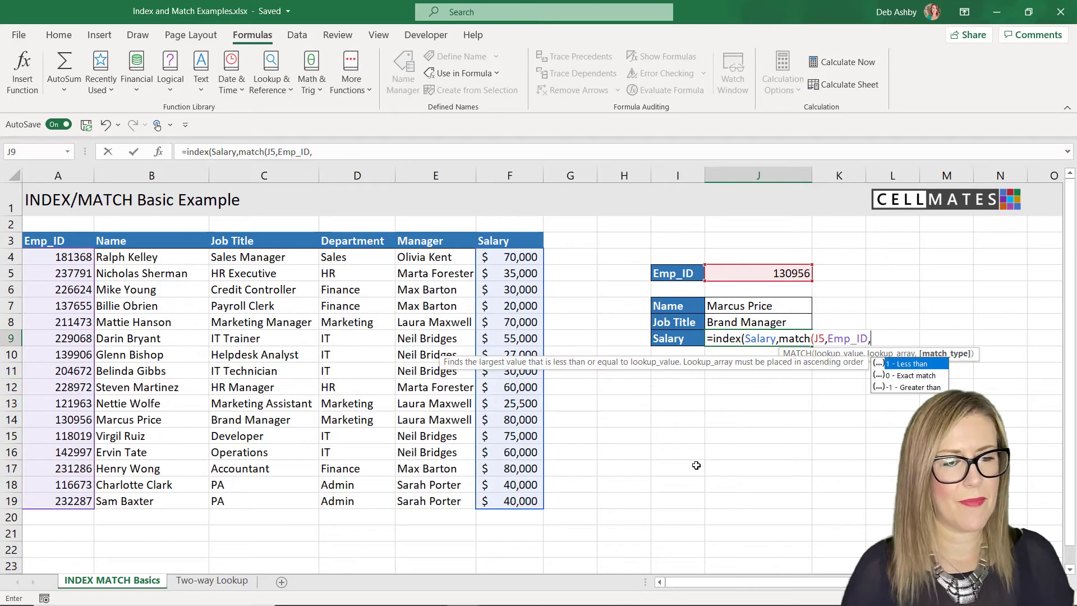
{"action": "type", "text": "0)"}
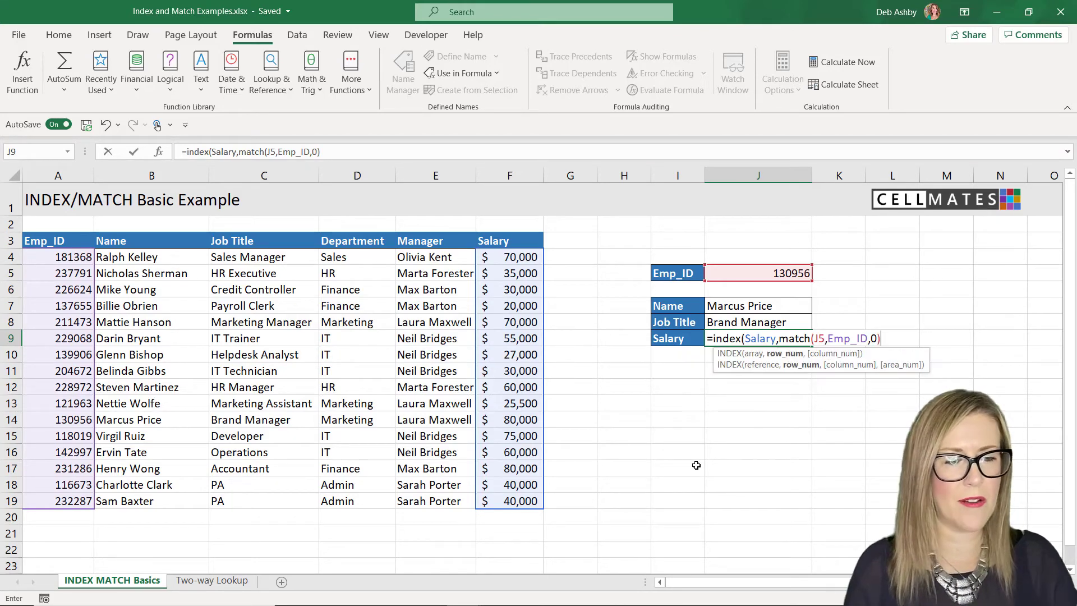
{"action": "type", "text": ")"}
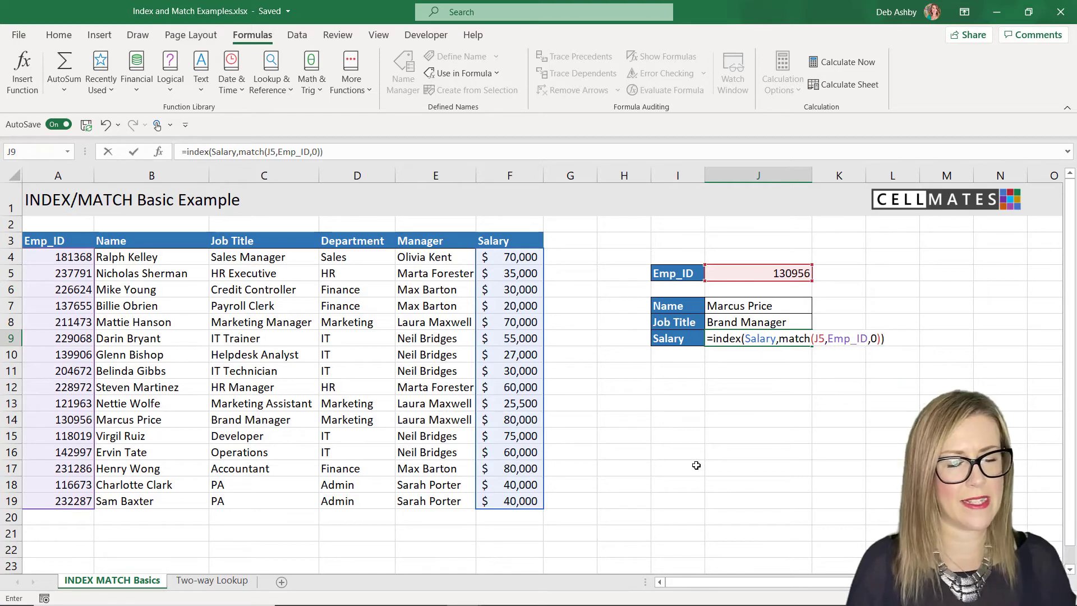
- Commit J9's formula ($80,000), then try several Emp_IDs, ending on 232287 (PA, $40,000)
{"action": "key", "text": "Return"}
{"action": "left_click", "coordinate": [839, 452]}
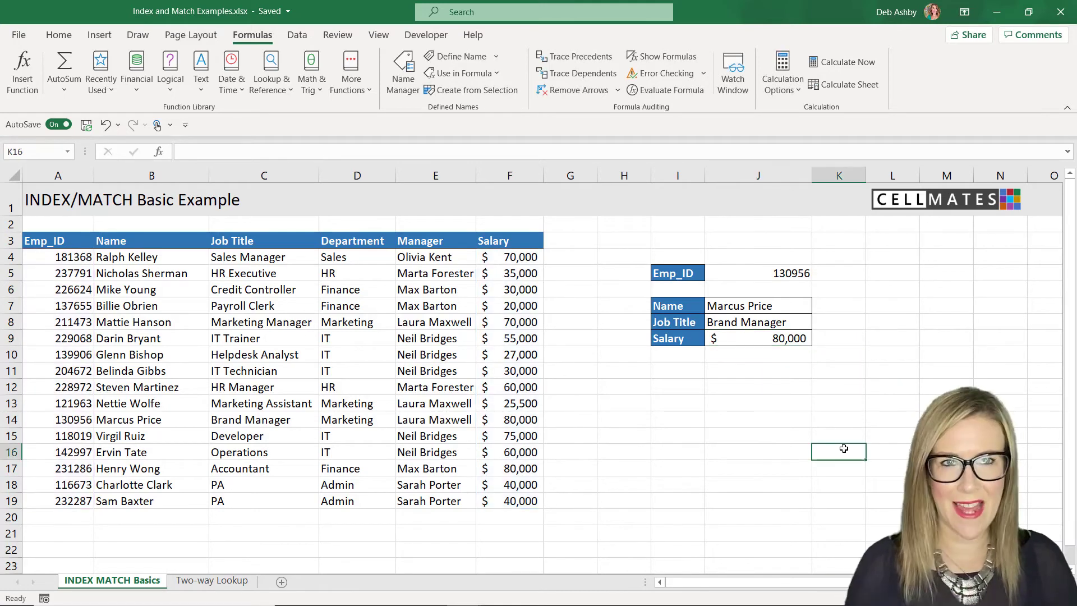
{"action": "left_click", "coordinate": [787, 269]}
{"action": "left_click", "coordinate": [819, 274]}
{"action": "left_click", "coordinate": [724, 338]}
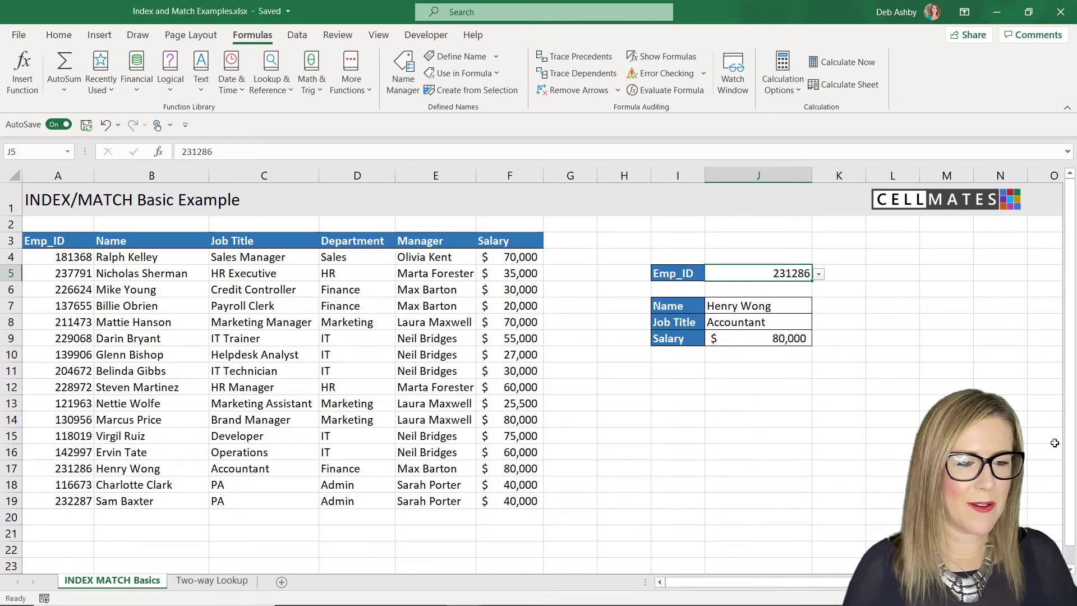
{"action": "left_click", "coordinate": [819, 274]}
{"action": "left_click", "coordinate": [751, 288]}
{"action": "left_click", "coordinate": [819, 275]}
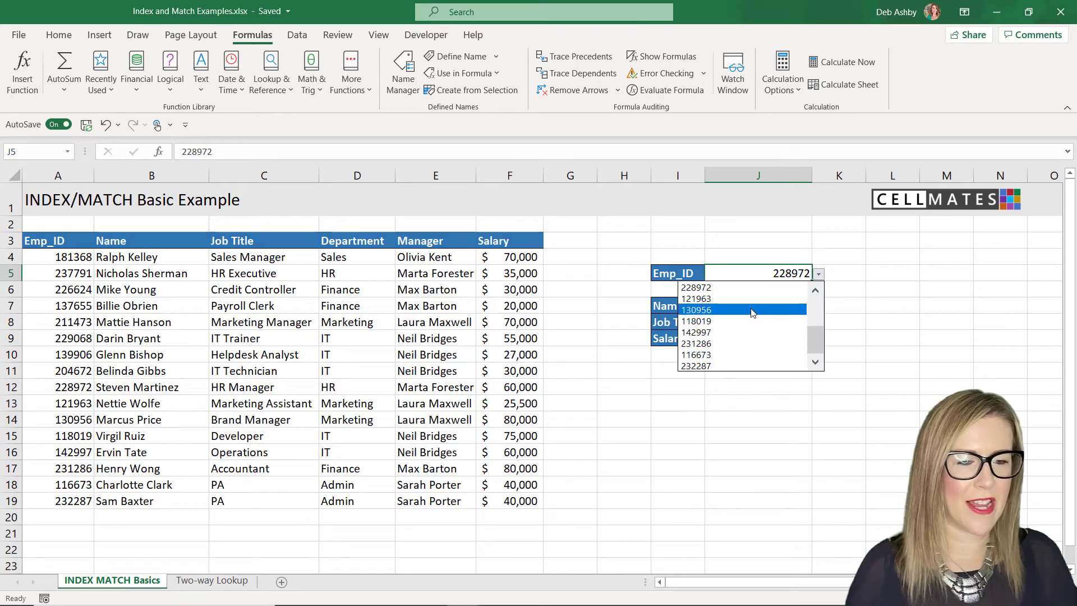
{"action": "left_click", "coordinate": [752, 312]}
{"action": "left_click", "coordinate": [819, 273]}
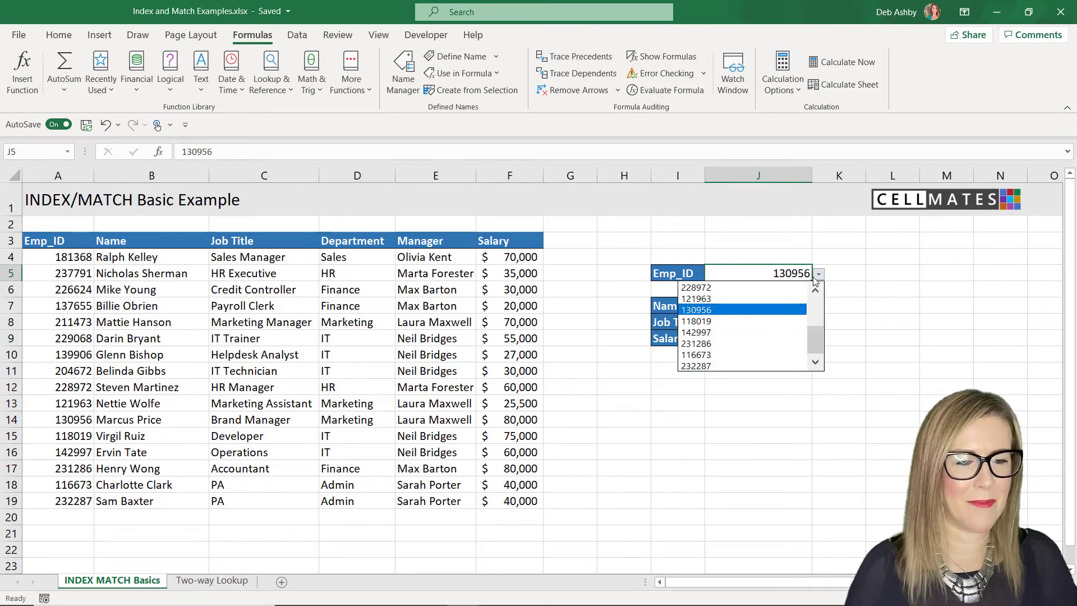
{"action": "left_click", "coordinate": [738, 366]}
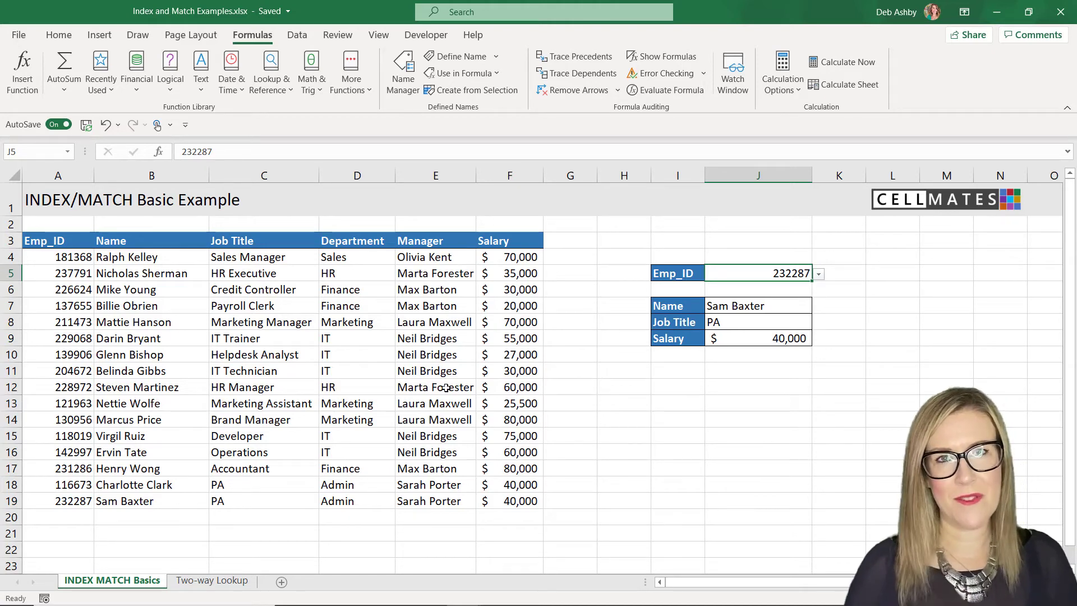
- On the Two-way Lookup sheet, highlight the company names, Q1 sales figures, G6 and H6
{"action": "left_click", "coordinate": [200, 581]}
{"action": "left_click", "coordinate": [582, 434]}
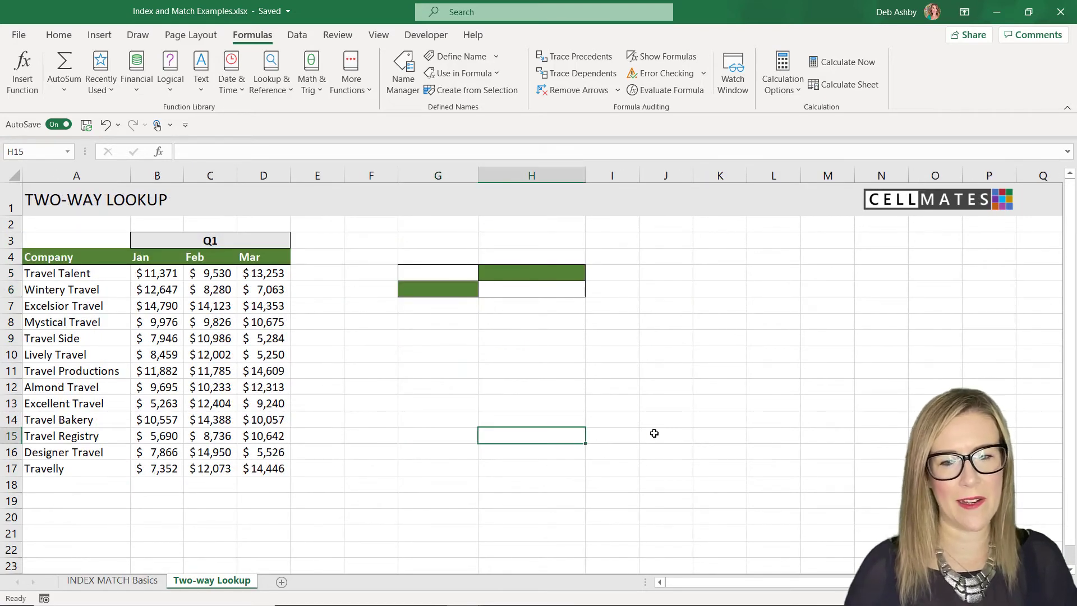
{"action": "left_click", "coordinate": [195, 326]}
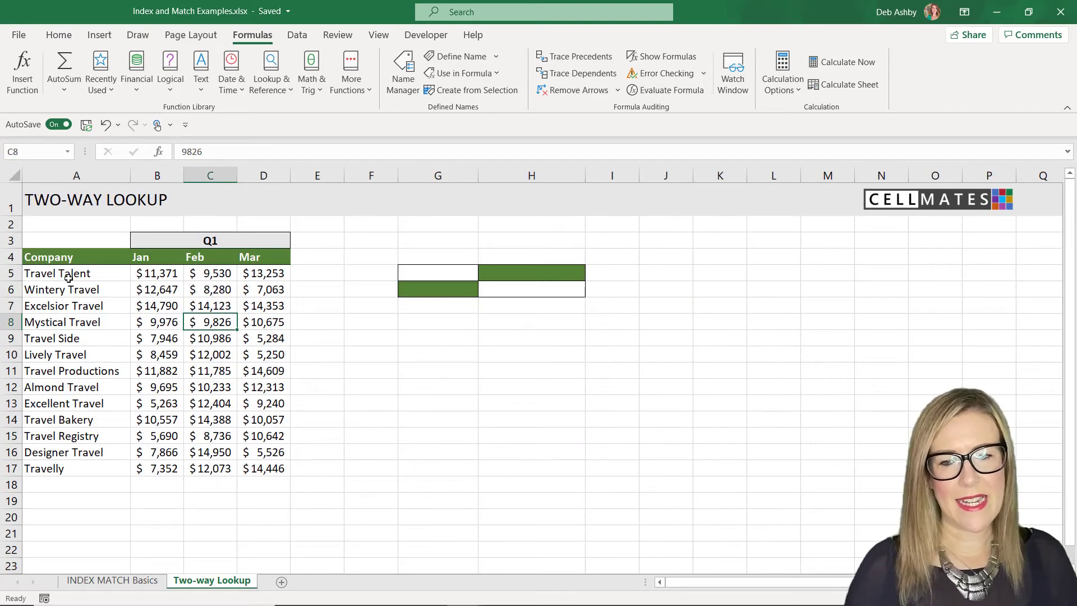
{"action": "left_click_drag", "start_coordinate": [70, 278], "coordinate": [56, 467]}
{"action": "left_click_drag", "start_coordinate": [155, 279], "coordinate": [251, 465]}
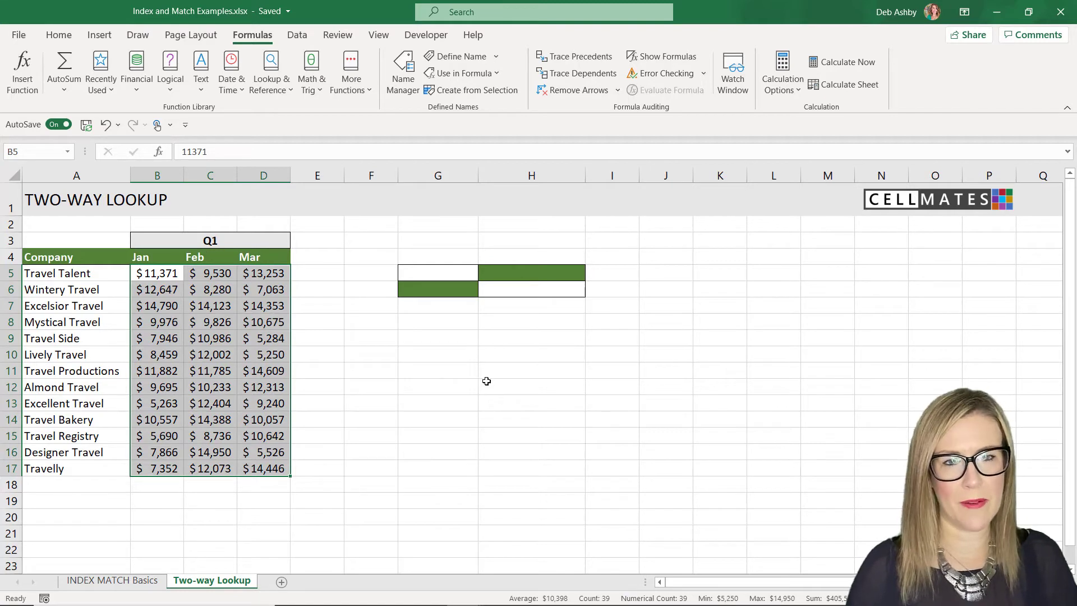
{"action": "left_click", "coordinate": [423, 297]}
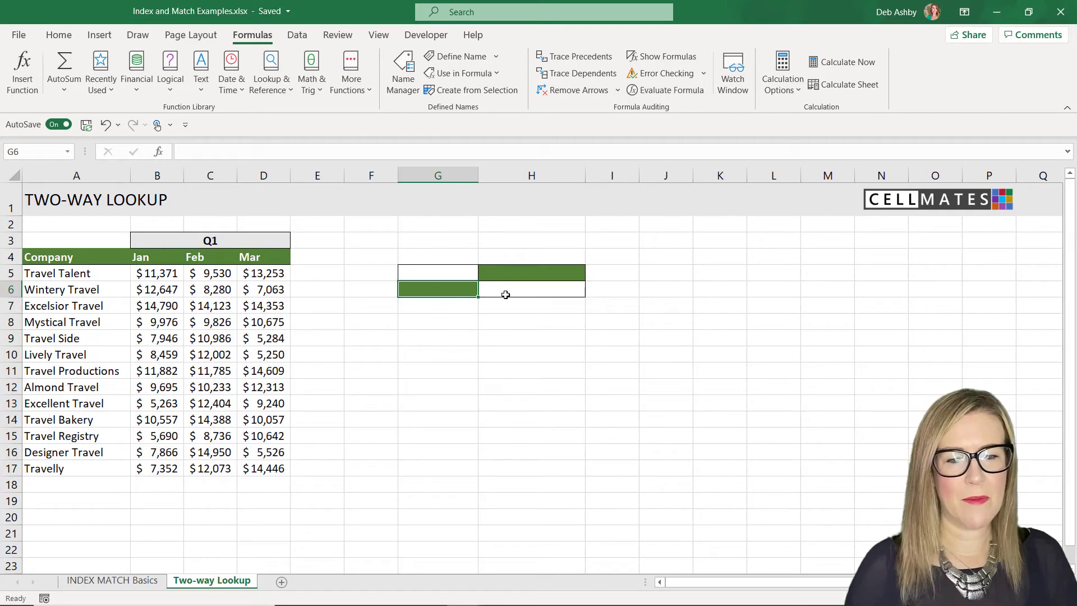
{"action": "left_click", "coordinate": [537, 288]}
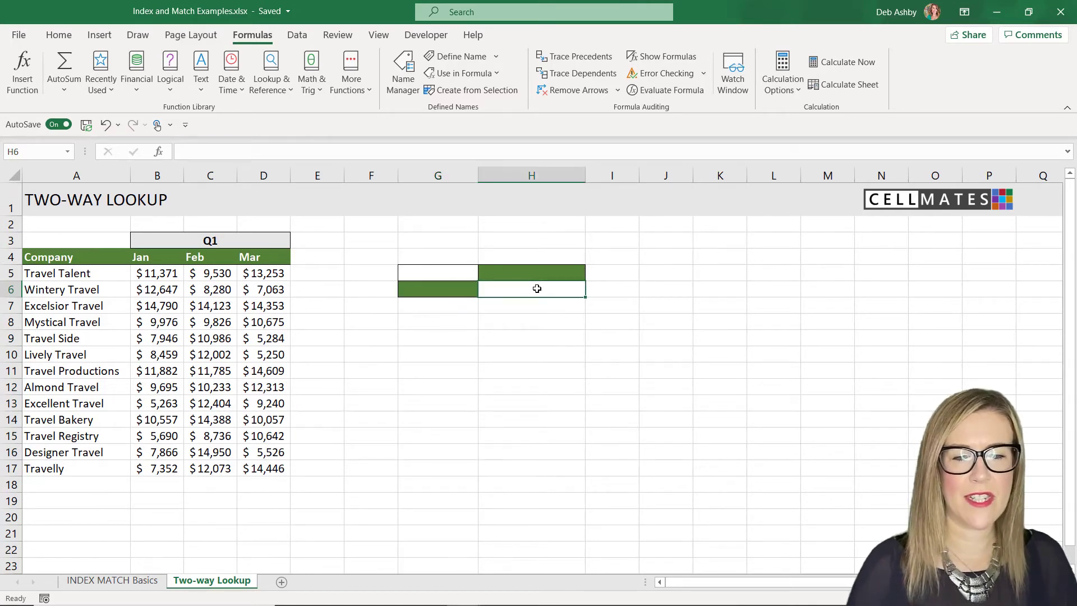
{"action": "left_click", "coordinate": [435, 292]}
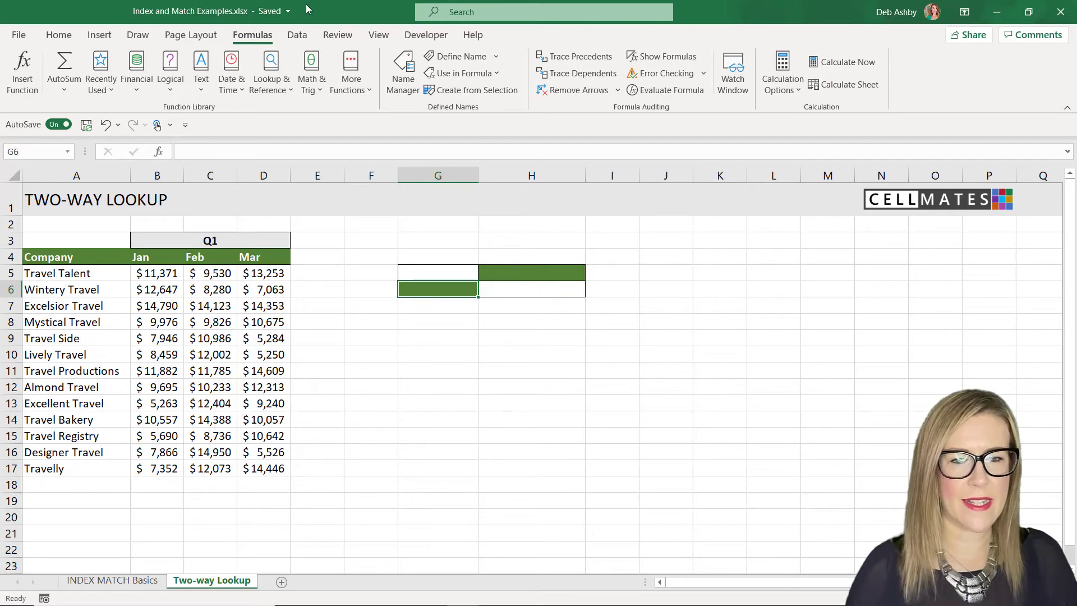
- Add a list data validation to G6 sourced from the company names $A$5:$A$17
{"action": "left_click", "coordinate": [298, 35]}
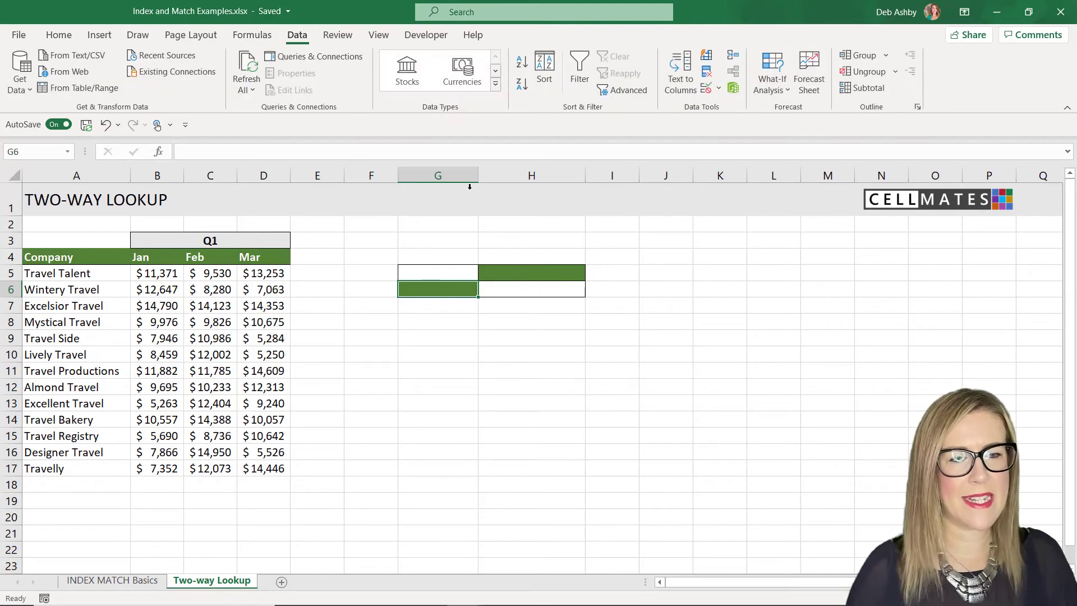
{"action": "left_click", "coordinate": [718, 88]}
{"action": "left_click", "coordinate": [723, 108]}
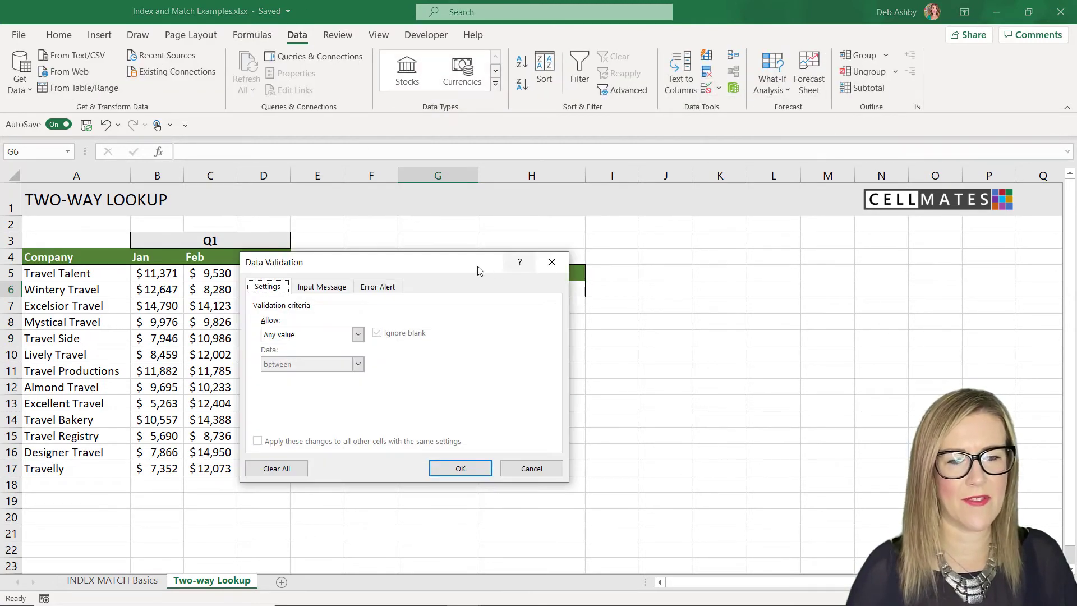
{"action": "left_click_drag", "start_coordinate": [460, 268], "coordinate": [749, 139]}
{"action": "left_click", "coordinate": [658, 198]}
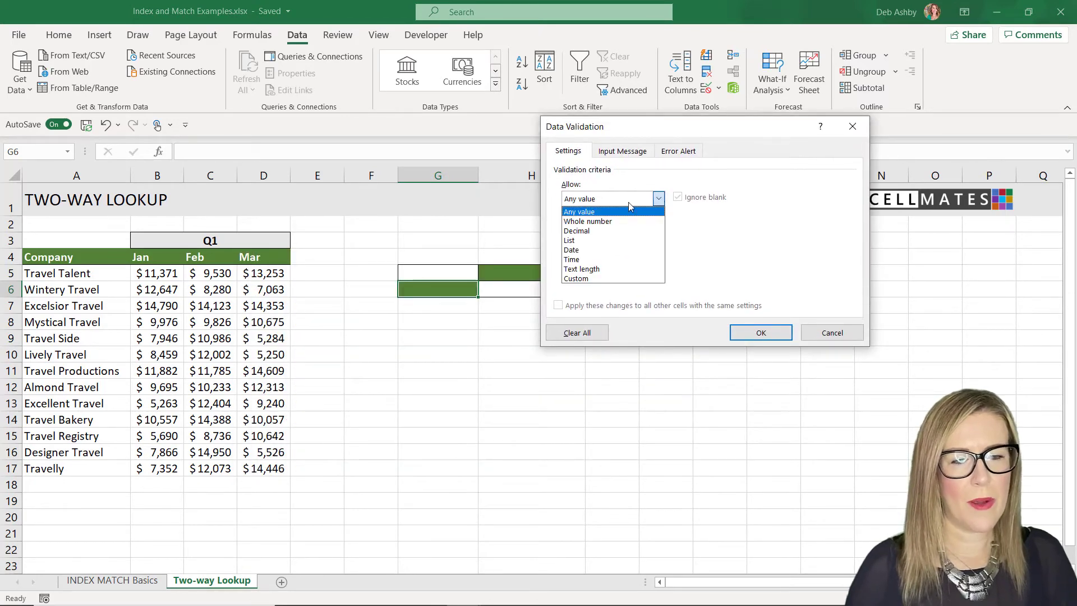
{"action": "left_click", "coordinate": [578, 241]}
{"action": "left_click", "coordinate": [578, 259]}
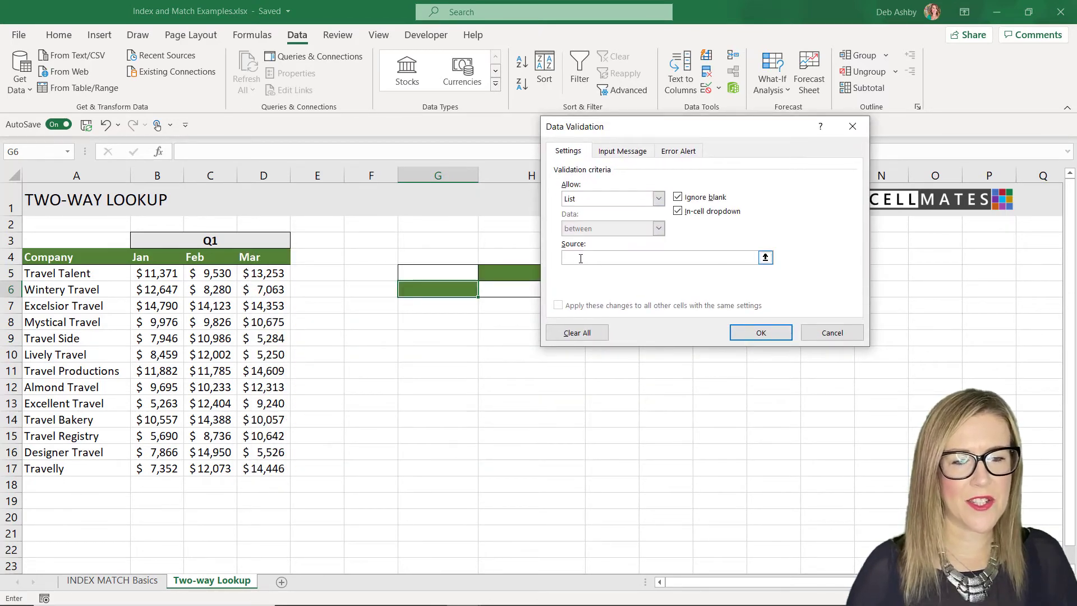
{"action": "left_click_drag", "start_coordinate": [77, 273], "coordinate": [77, 469]}
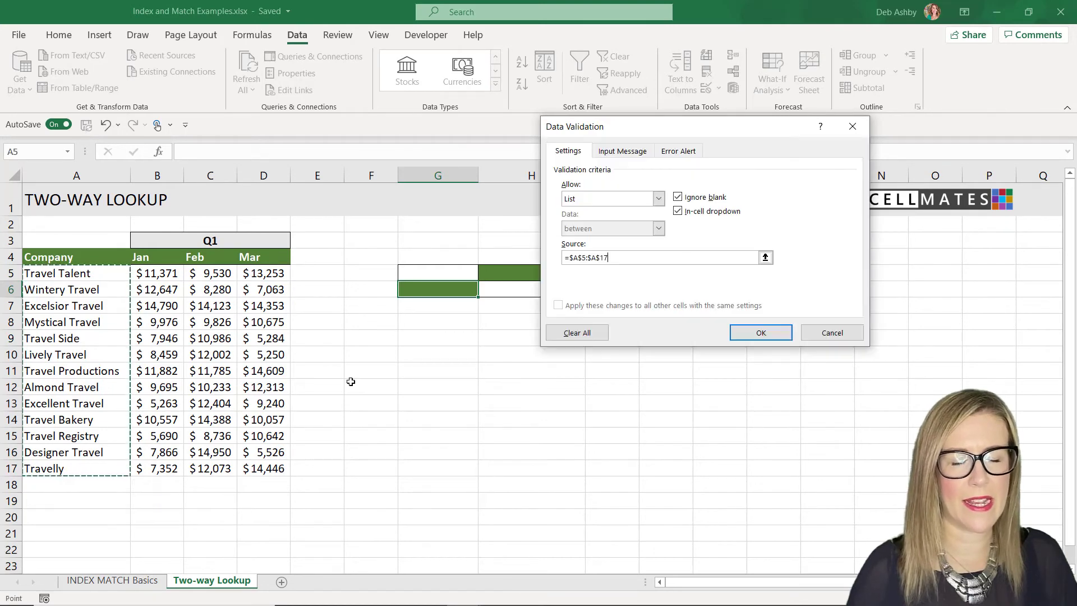
{"action": "left_click", "coordinate": [762, 333]}
- Choose Mystical Travel from G6's company dropdown
{"action": "left_click", "coordinate": [485, 292]}
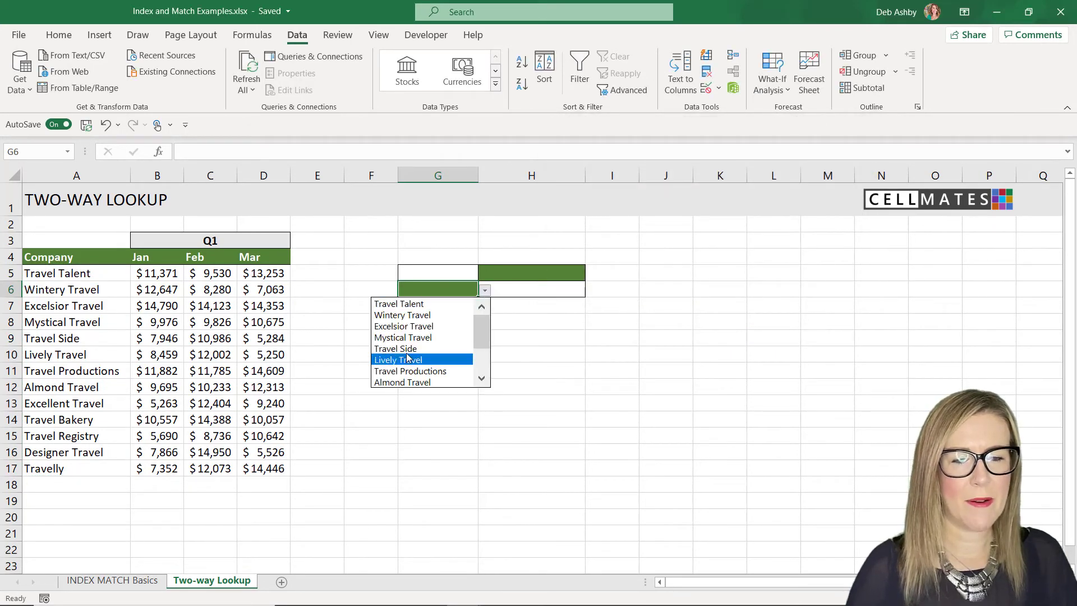
{"action": "left_click", "coordinate": [404, 337]}
{"action": "left_click", "coordinate": [628, 373]}
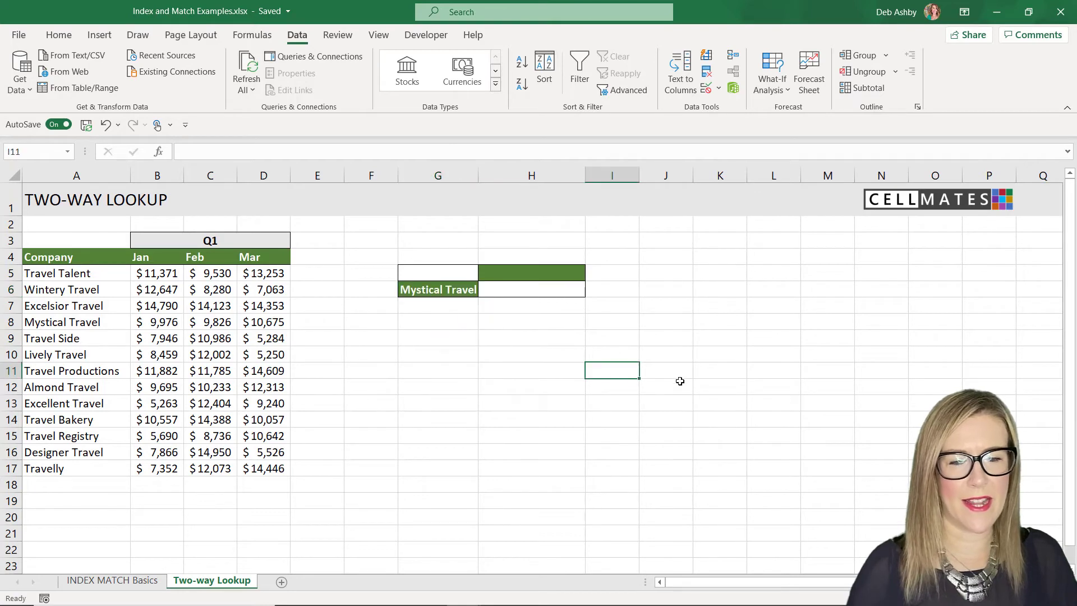
- Add a list validation to H5 sourced from month headers $B$4:$D$4, then choose Feb
{"action": "left_click", "coordinate": [555, 273]}
{"action": "left_click", "coordinate": [719, 92]}
{"action": "left_click", "coordinate": [724, 107]}
{"action": "left_click", "coordinate": [609, 200]}
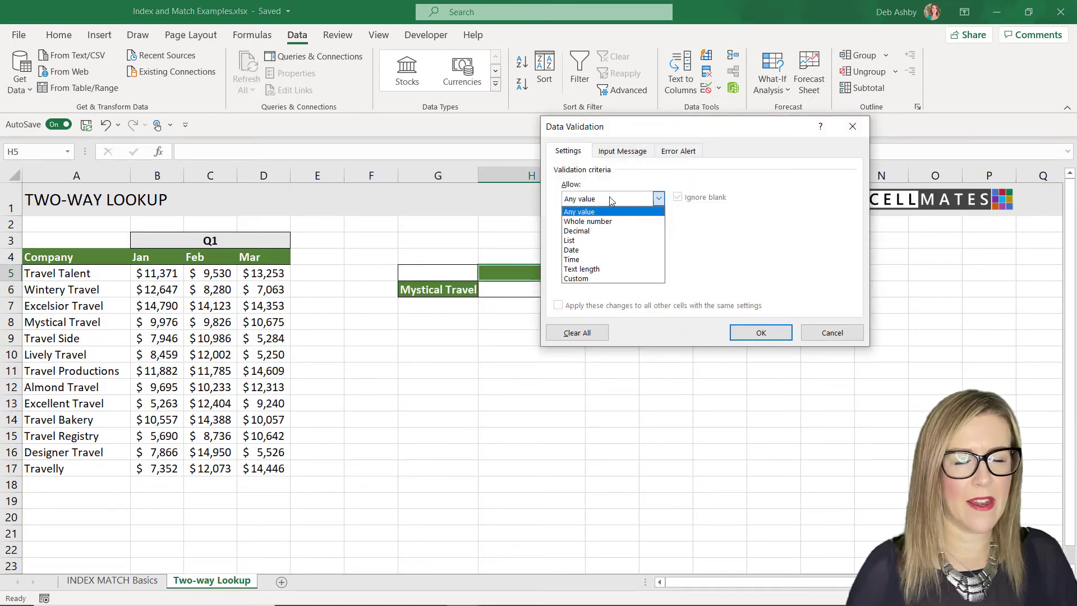
{"action": "left_click", "coordinate": [594, 242]}
{"action": "left_click_drag", "start_coordinate": [671, 129], "coordinate": [774, 137]}
{"action": "left_click", "coordinate": [780, 264]}
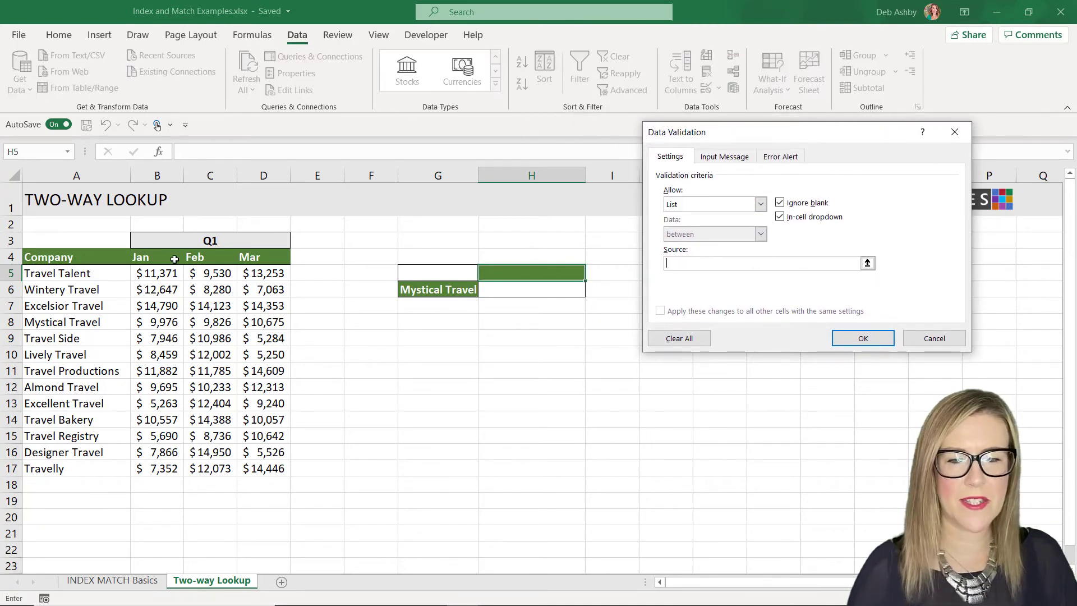
{"action": "left_click_drag", "start_coordinate": [140, 258], "coordinate": [266, 258]}
{"action": "left_click", "coordinate": [874, 337]}
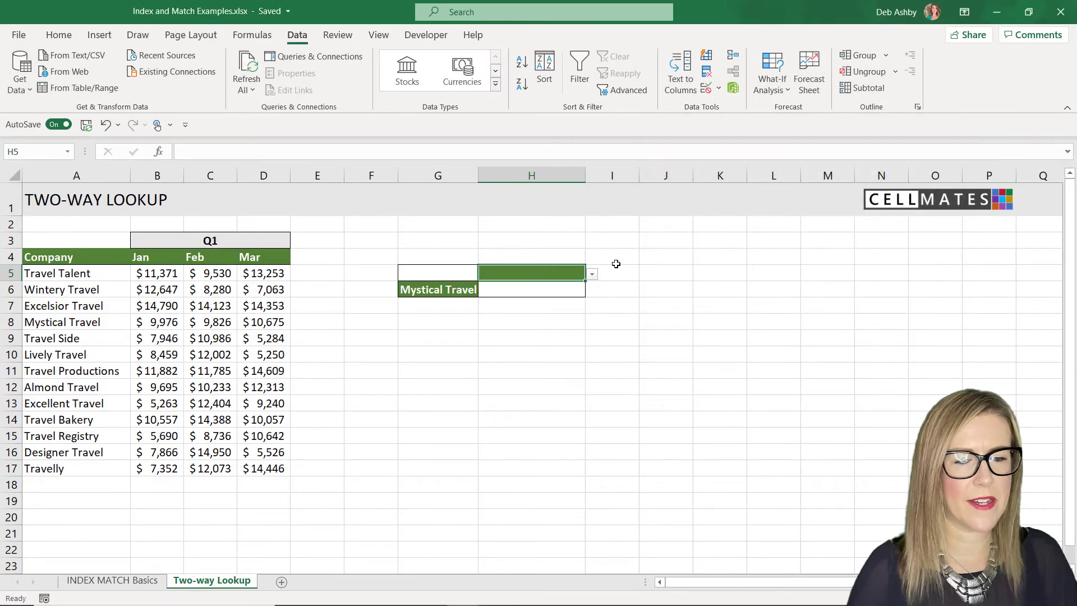
{"action": "left_click", "coordinate": [593, 274]}
{"action": "left_click", "coordinate": [512, 301]}
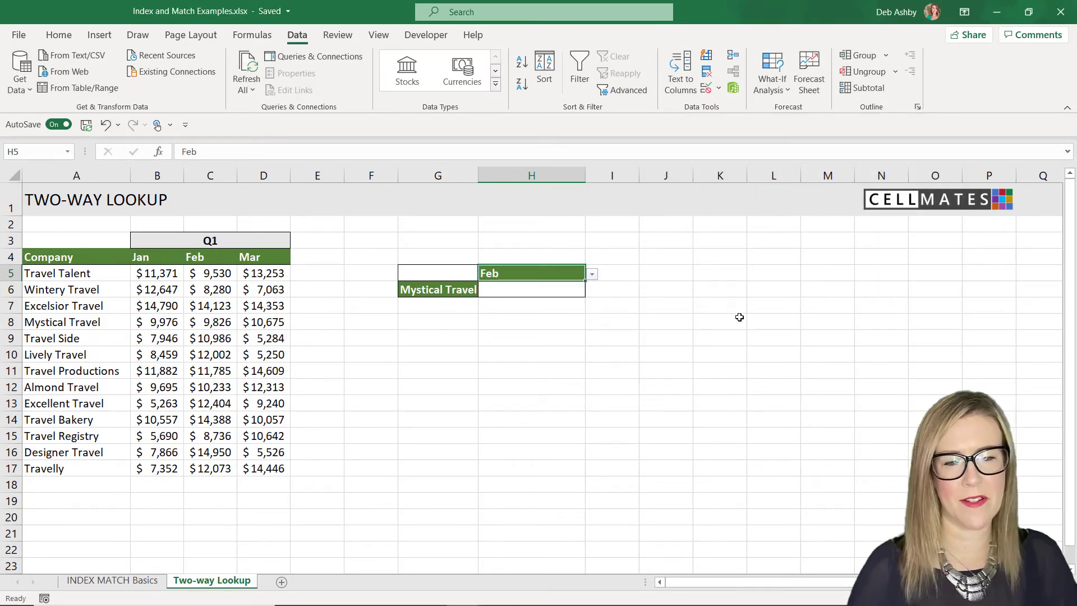
- In H6, enter =index(B5:D17,match(G6,A5:A17,0), and begin a second match(
{"action": "left_click", "coordinate": [516, 294]}
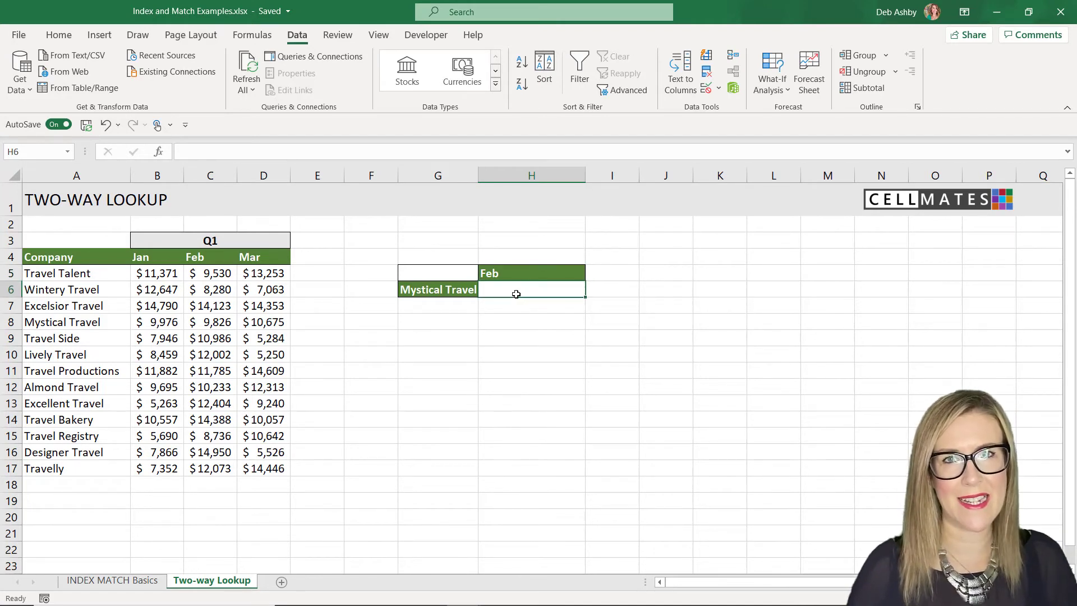
{"action": "type", "text": "="}
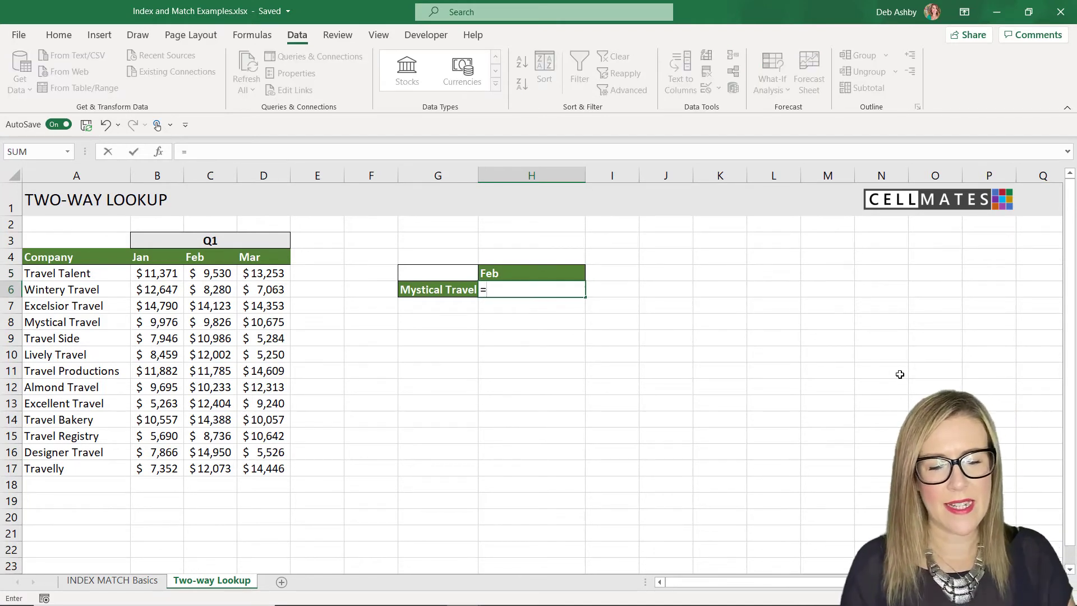
{"action": "type", "text": "index("}
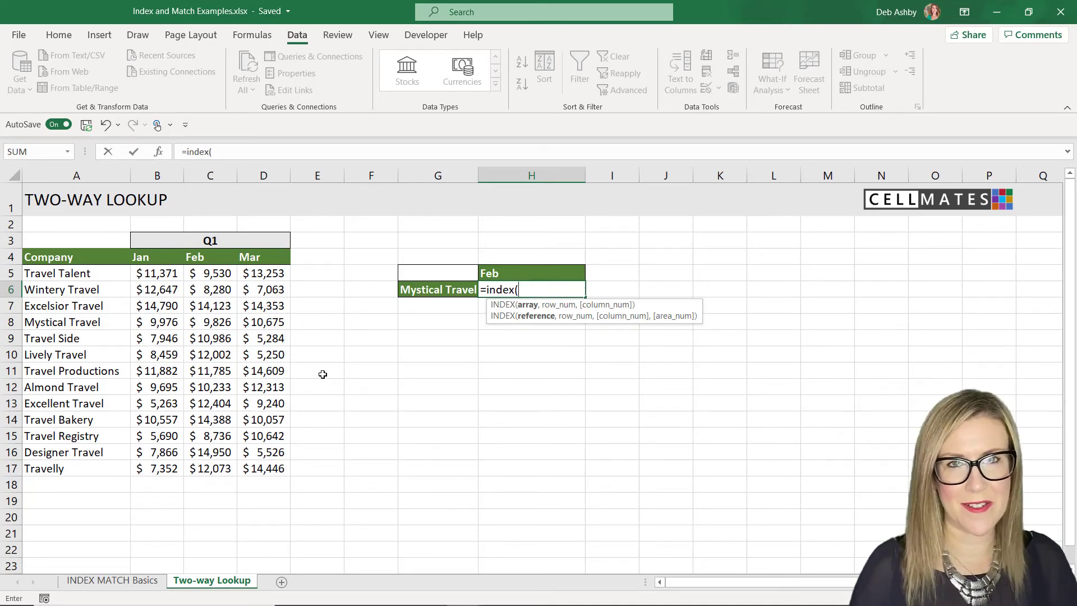
{"action": "left_click_drag", "start_coordinate": [138, 275], "coordinate": [257, 464]}
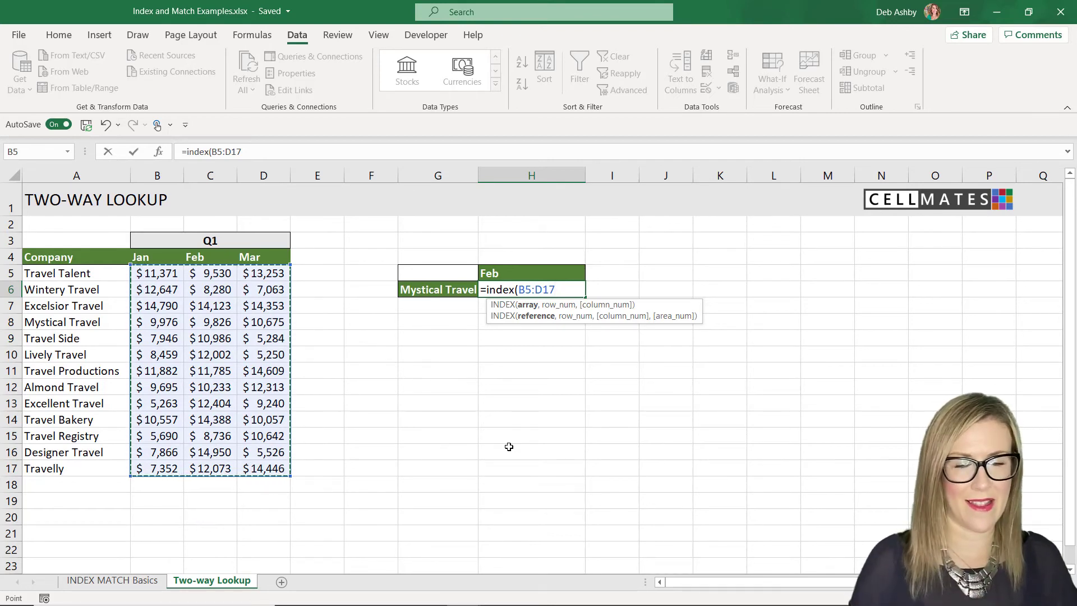
{"action": "type", "text": ",ma"}
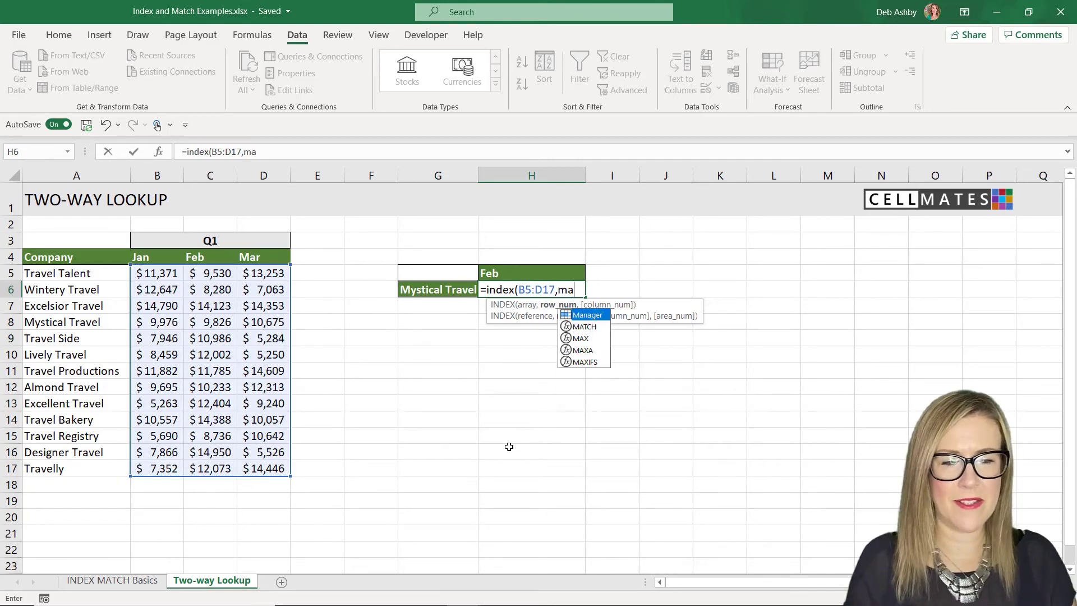
{"action": "type", "text": "tch("}
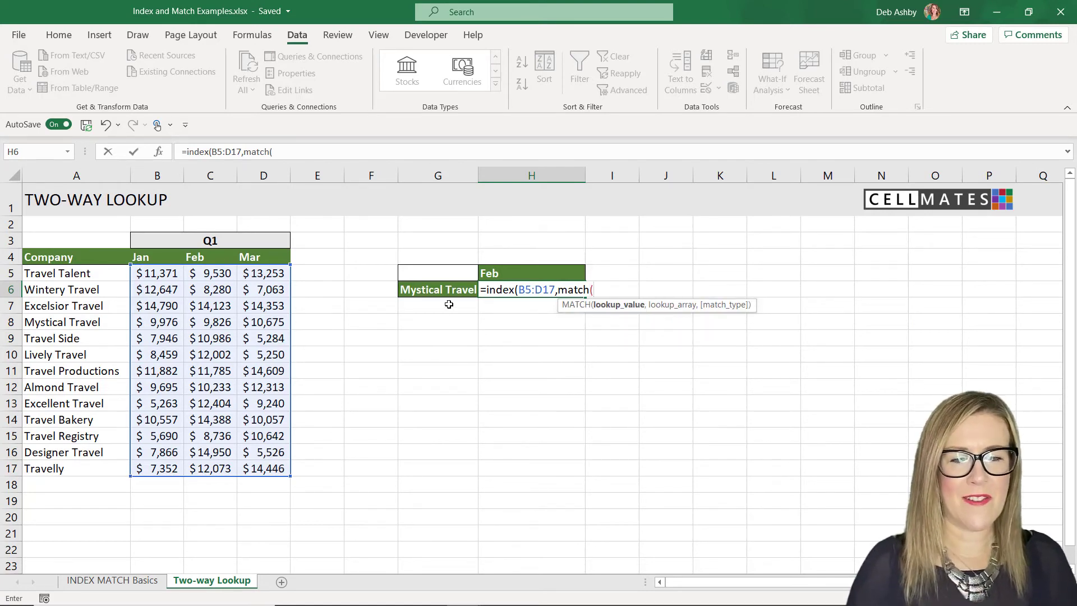
{"action": "left_click", "coordinate": [434, 291]}
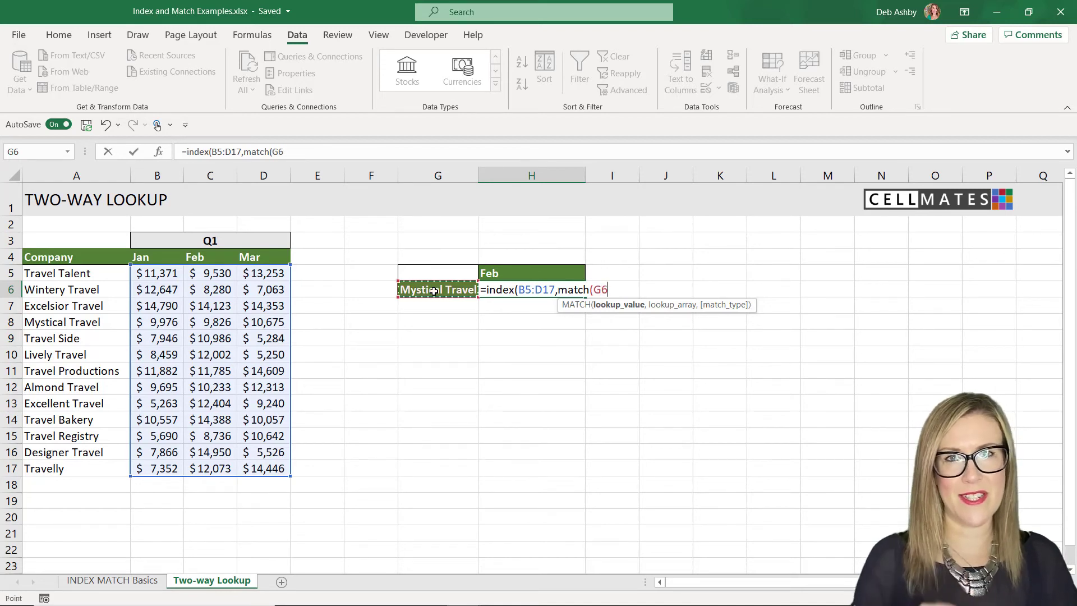
{"action": "type", "text": ","}
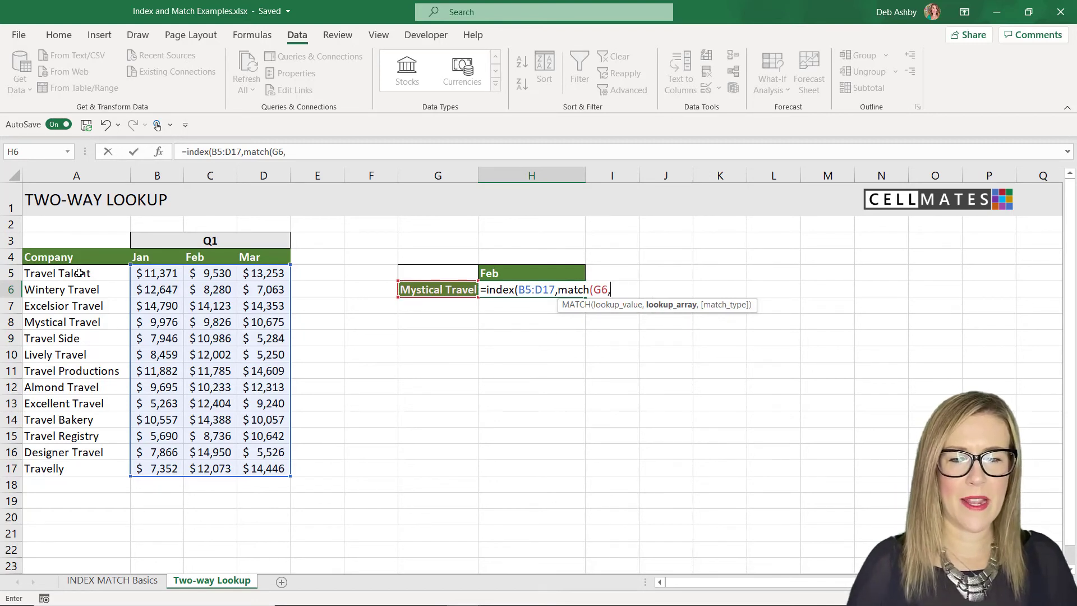
{"action": "left_click_drag", "start_coordinate": [79, 273], "coordinate": [72, 470]}
{"action": "type", "text": ","}
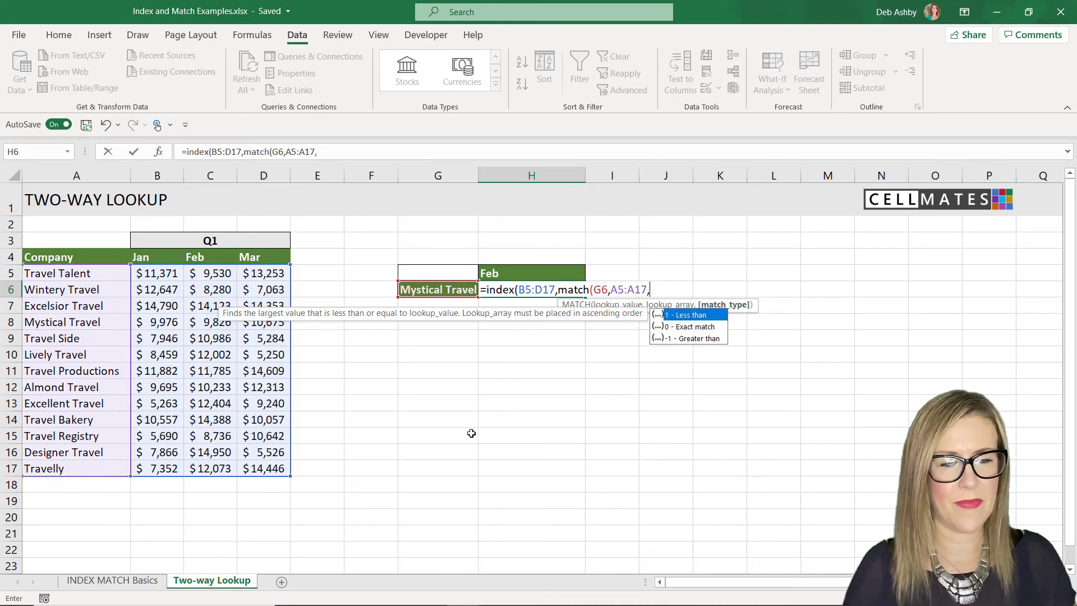
{"action": "type", "text": "0"}
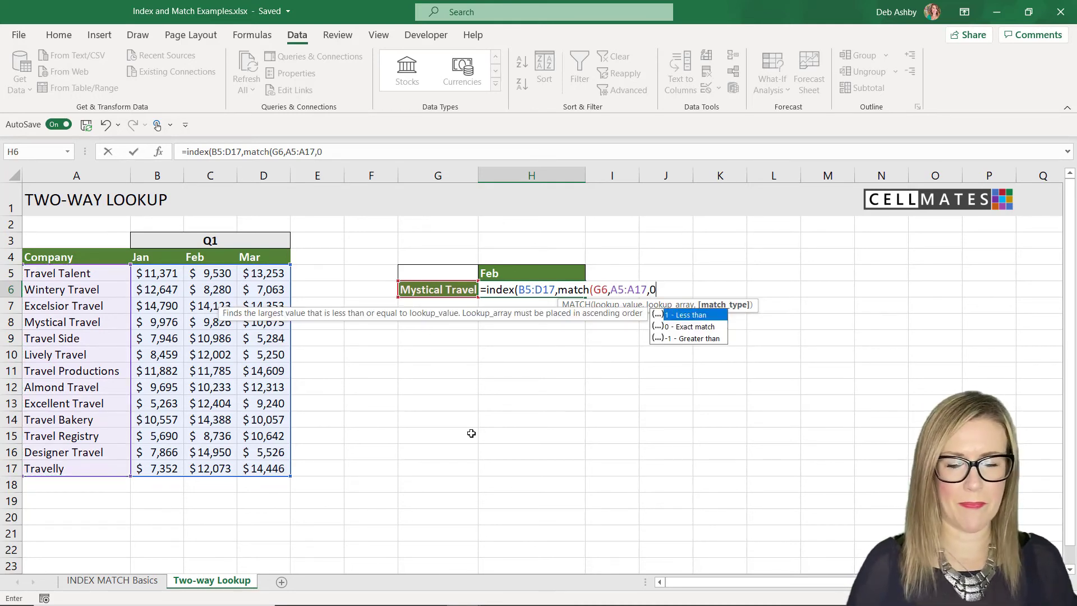
{"action": "type", "text": ")"}
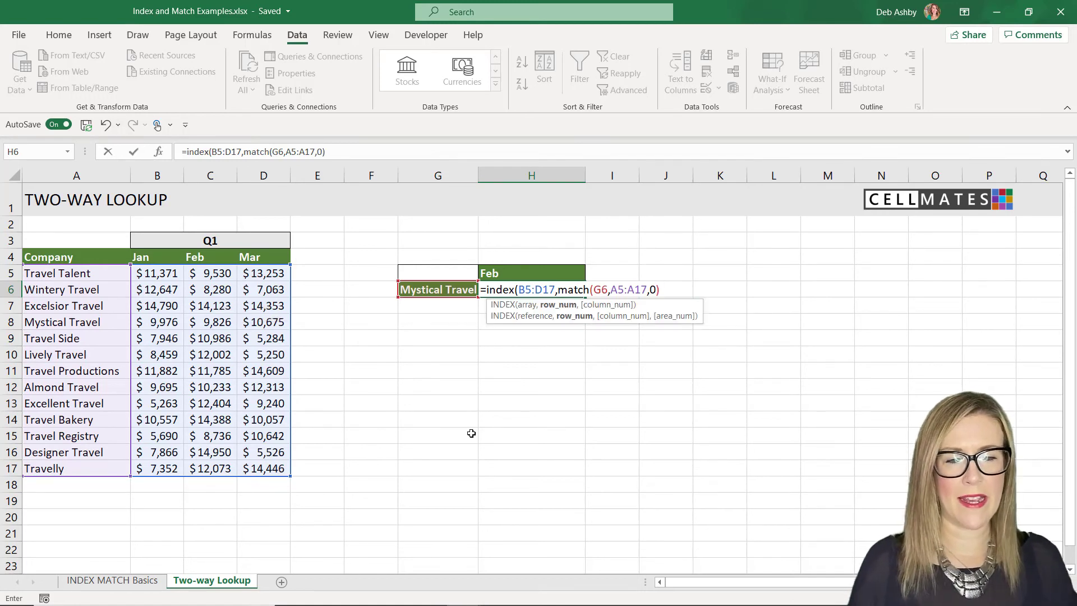
{"action": "type", "text": ",match"}
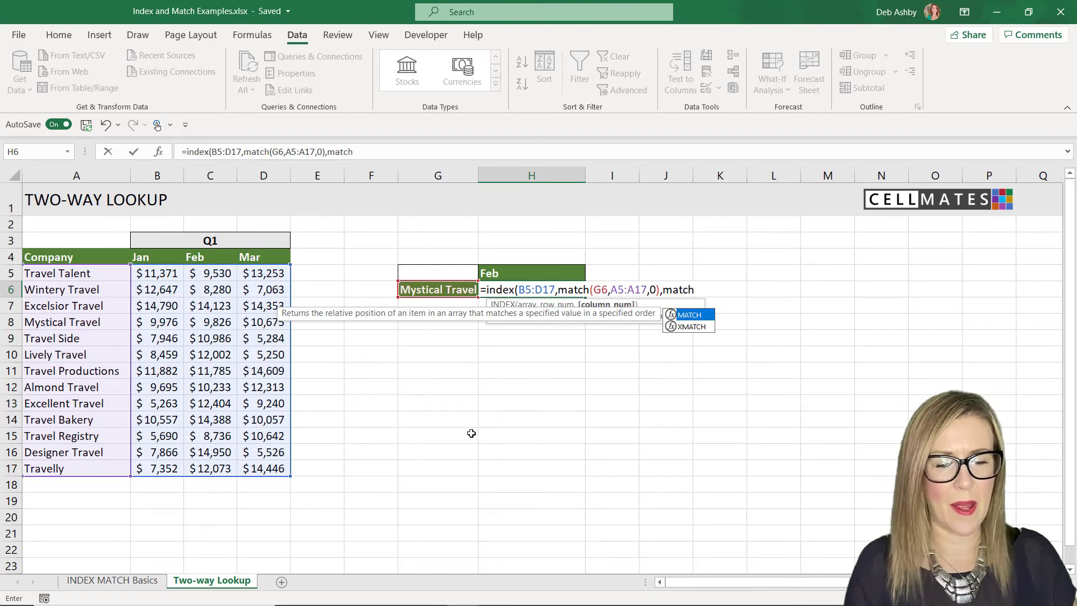
{"action": "type", "text": "("}
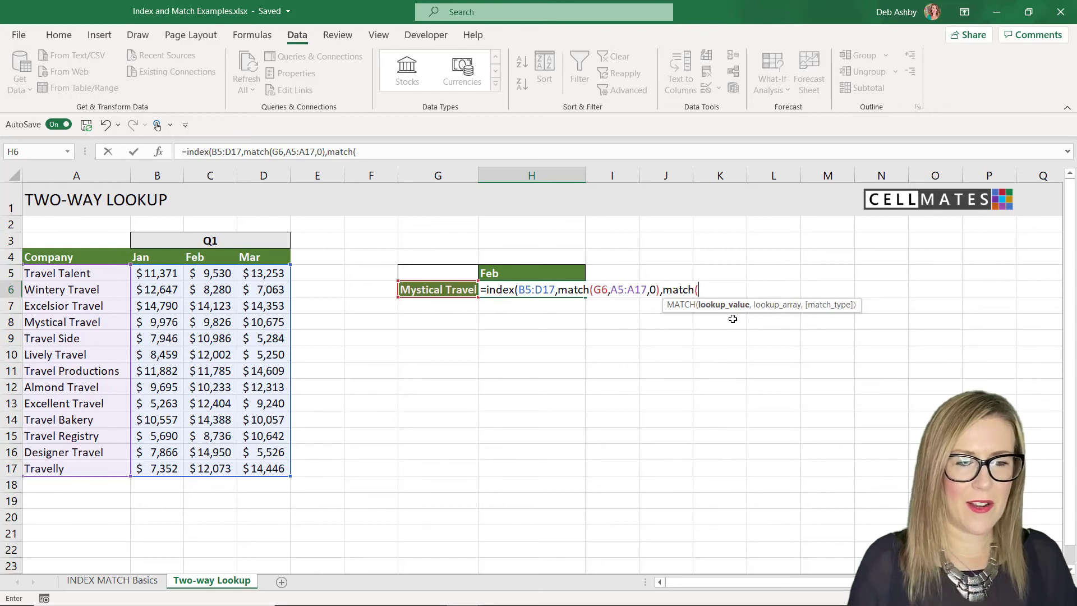
- Finish H6 with match(H5,B4:D4,0)) and commit, returning $9,826 for Mystical Travel in Feb
{"action": "left_click", "coordinate": [521, 276]}
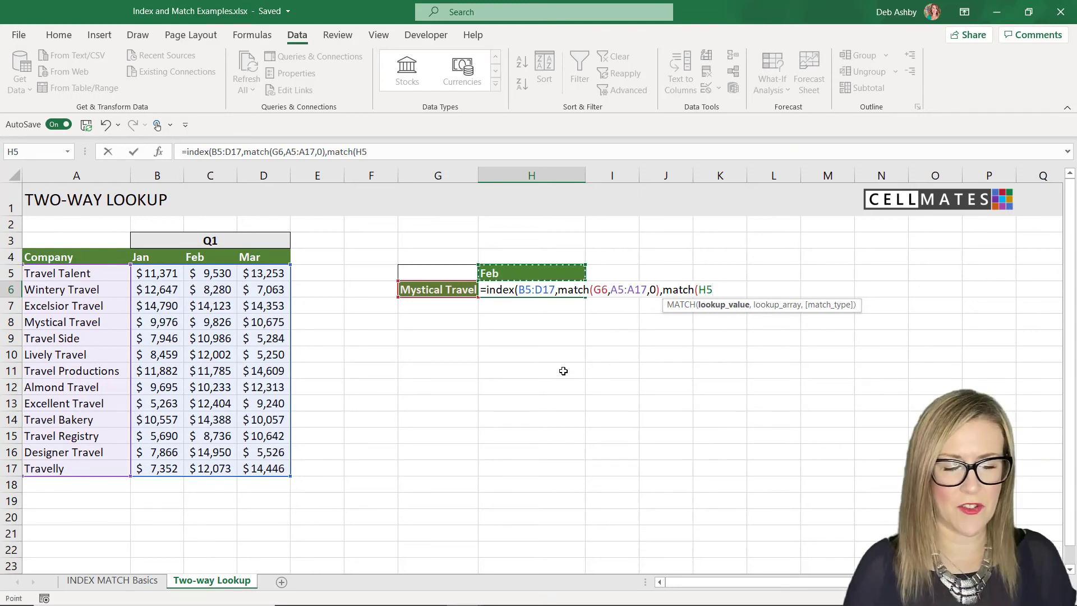
{"action": "type", "text": ","}
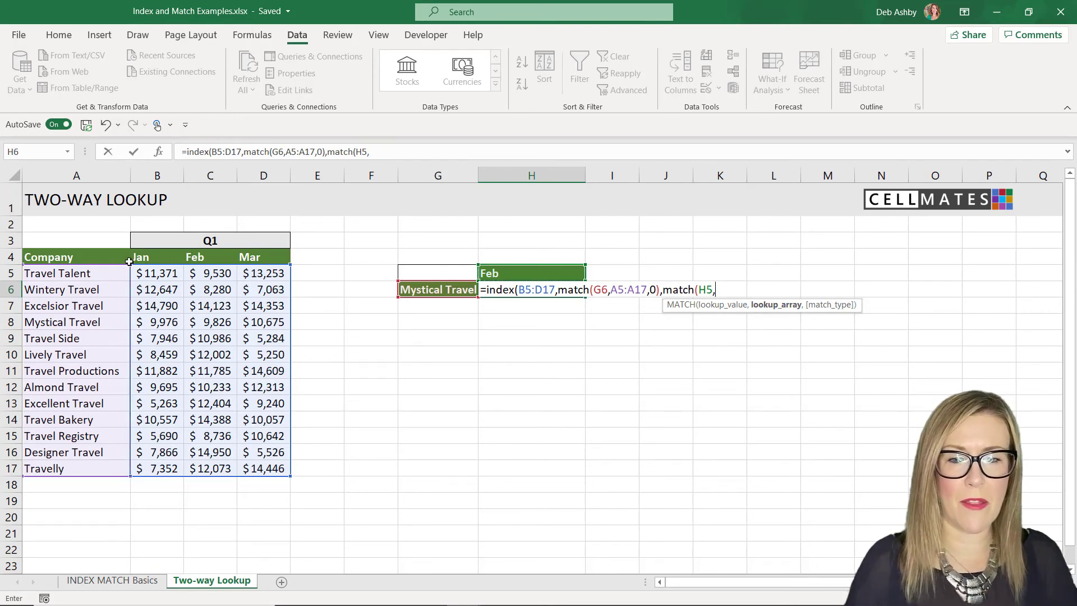
{"action": "left_click_drag", "start_coordinate": [139, 256], "coordinate": [273, 262]}
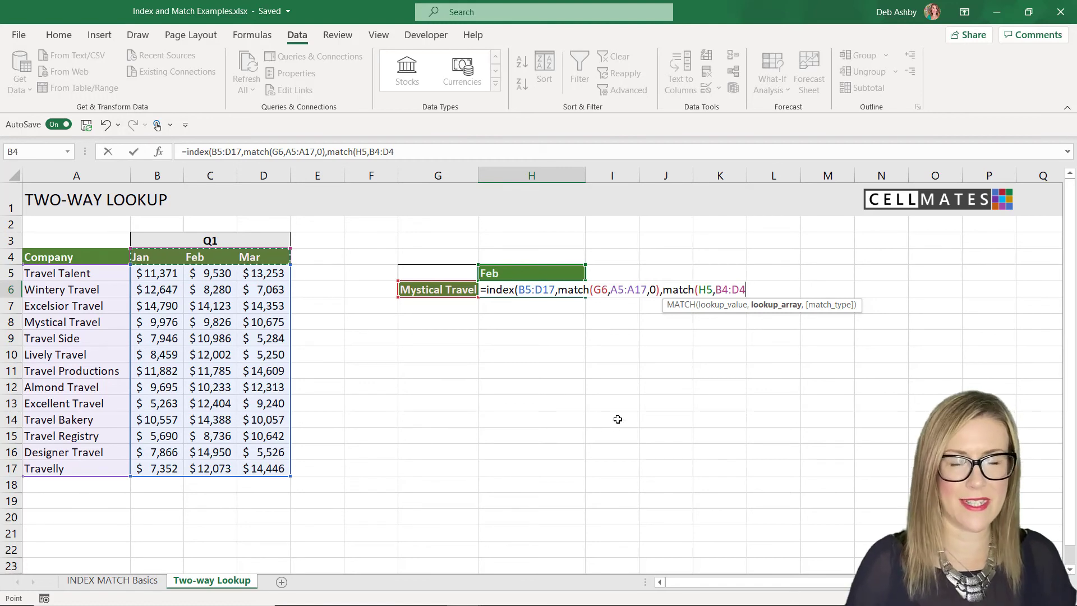
{"action": "type", "text": ","}
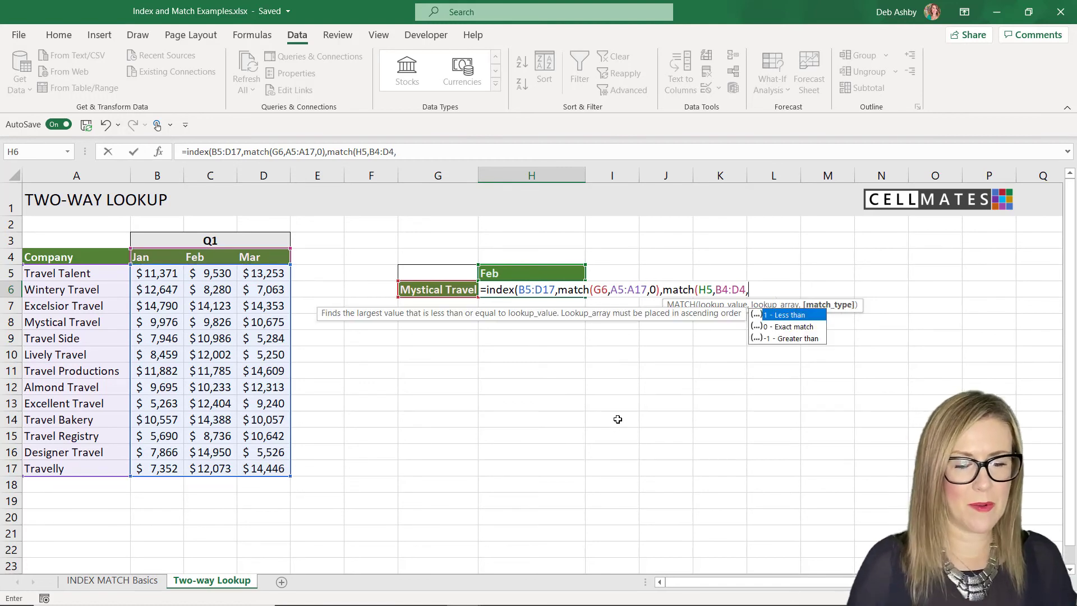
{"action": "type", "text": "0"}
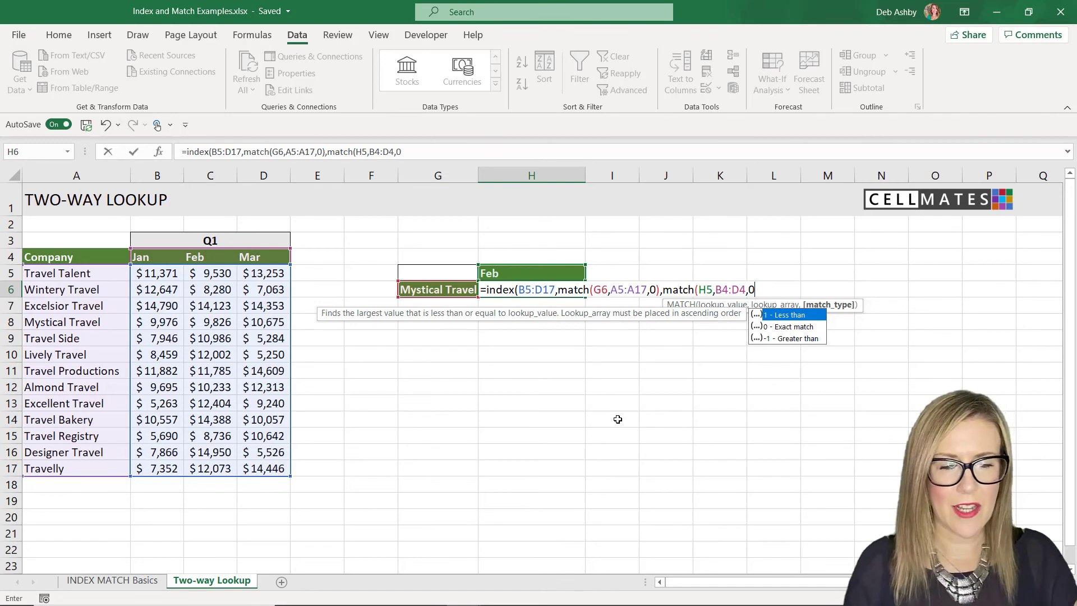
{"action": "type", "text": ")"}
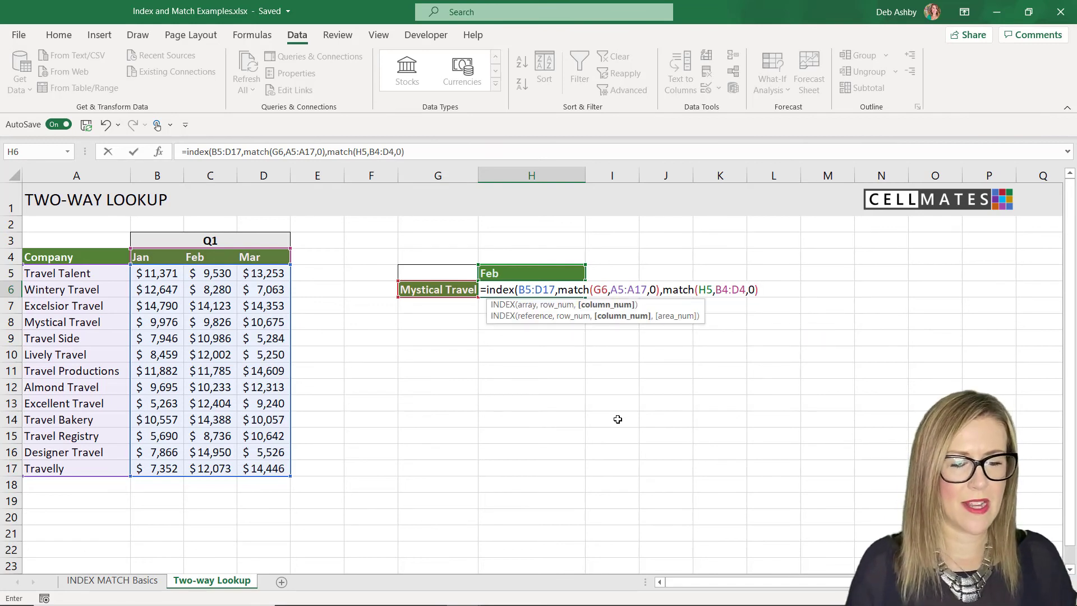
{"action": "type", "text": ")"}
{"action": "key", "text": "Return"}
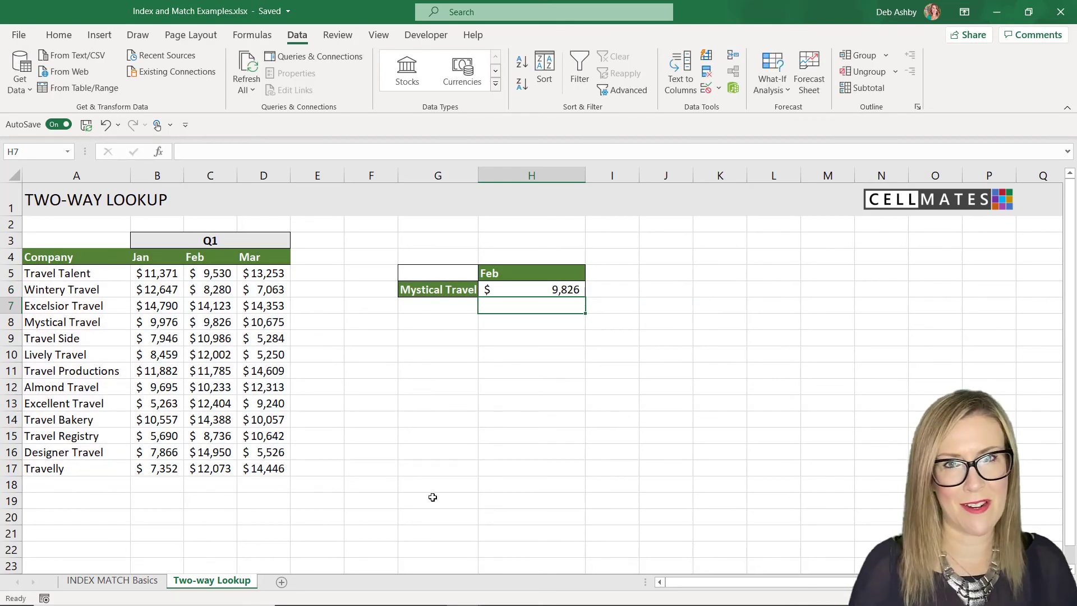
- Set the month dropdown H5 to Mar and the company dropdown G6 to Travel Productions
{"action": "left_click", "coordinate": [524, 279]}
{"action": "left_click", "coordinate": [592, 274]}
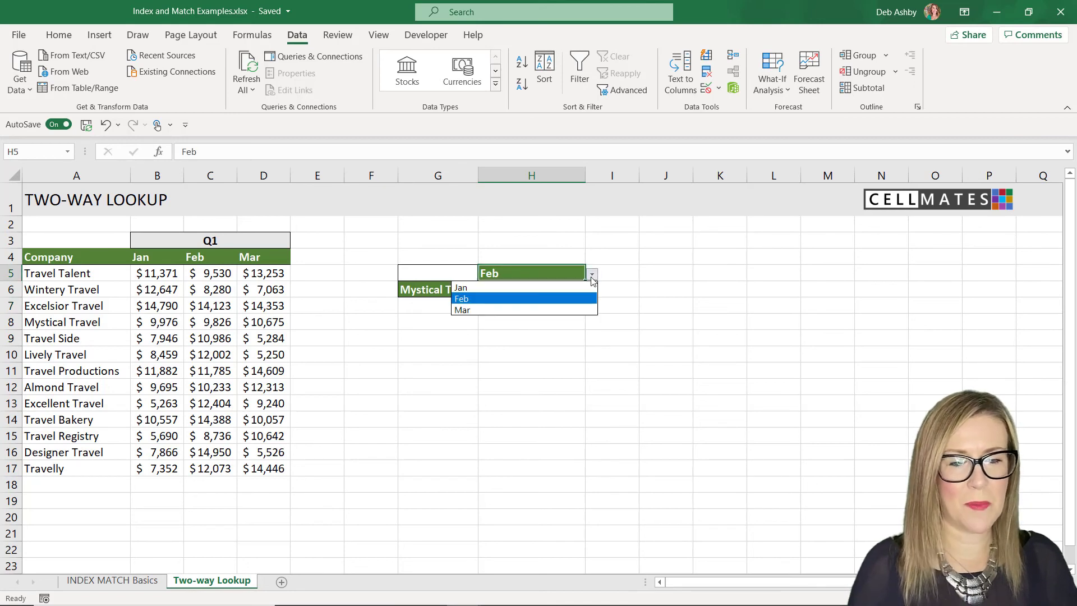
{"action": "left_click", "coordinate": [509, 310]}
{"action": "left_click", "coordinate": [452, 290]}
{"action": "left_click", "coordinate": [486, 291]}
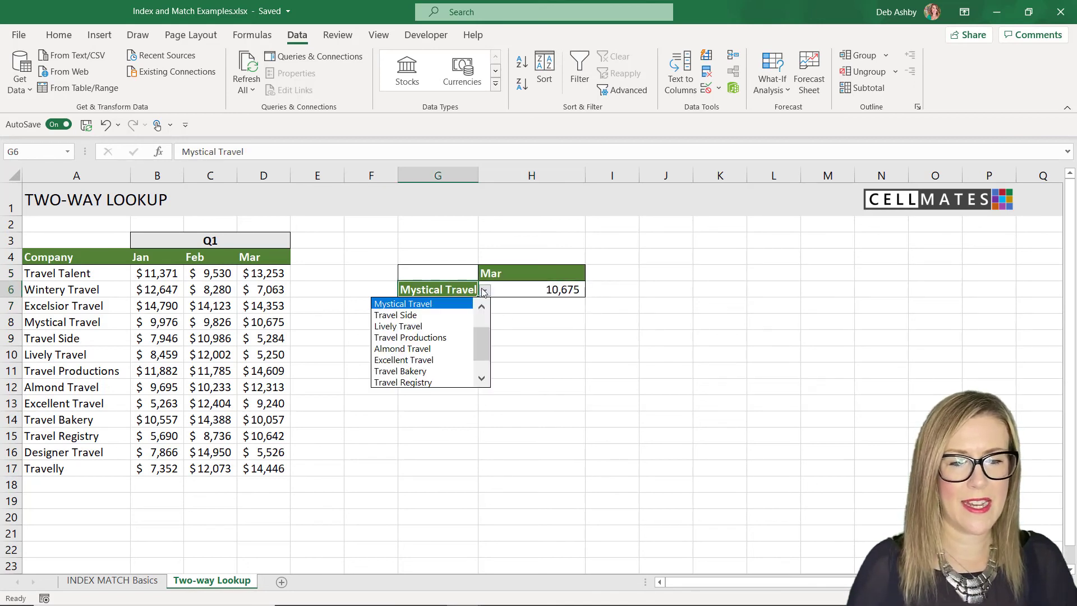
- Compare H6's result of 14,609 with the source value in D11
{"action": "left_click", "coordinate": [418, 338]}
{"action": "left_click", "coordinate": [559, 289]}
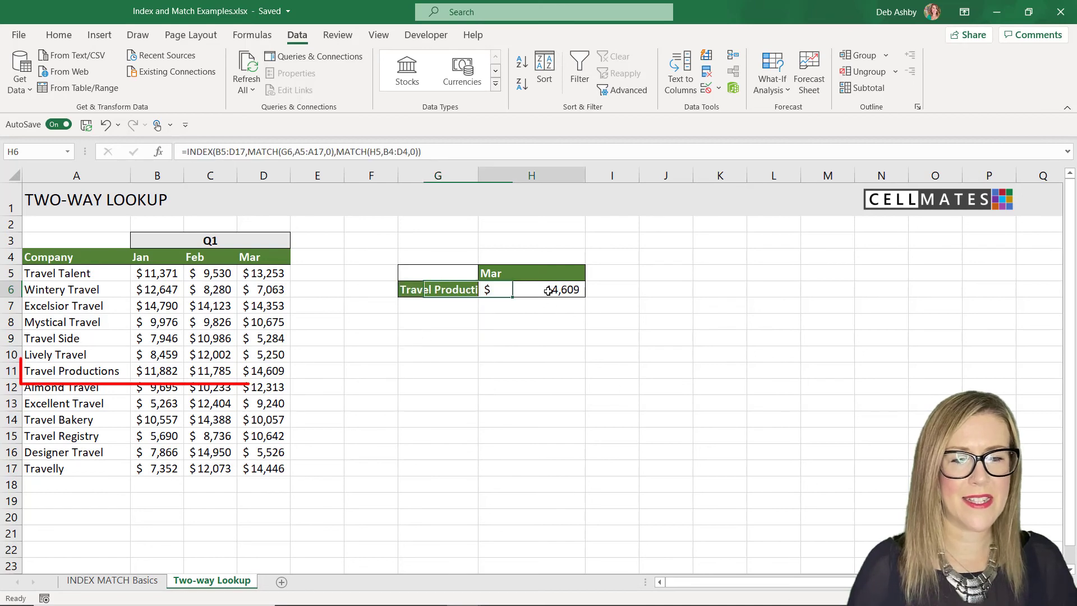
{"action": "left_click", "coordinate": [277, 371]}
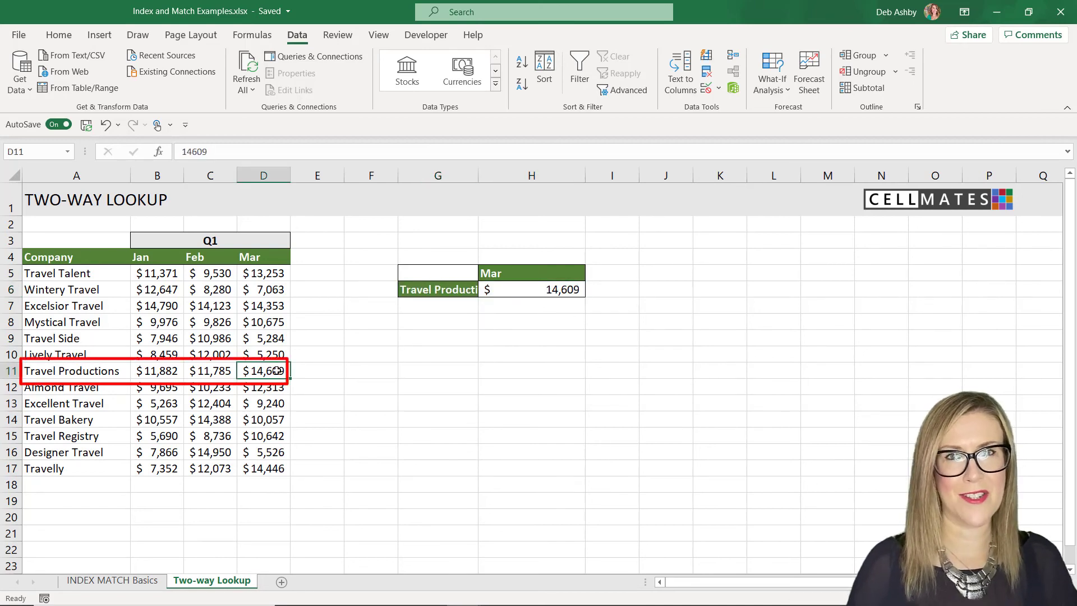
{"action": "left_click", "coordinate": [723, 405]}
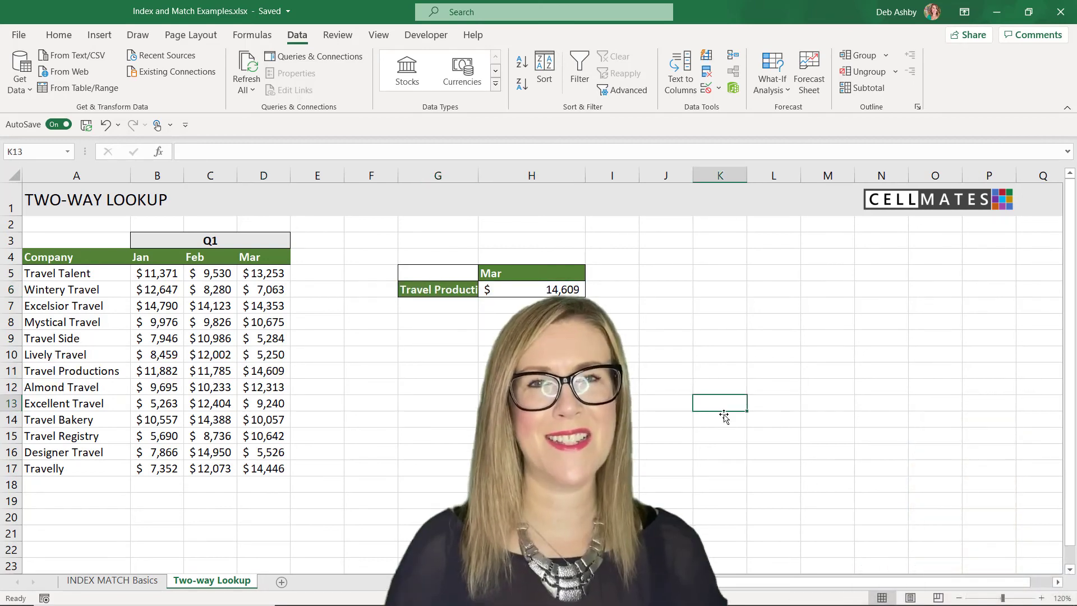